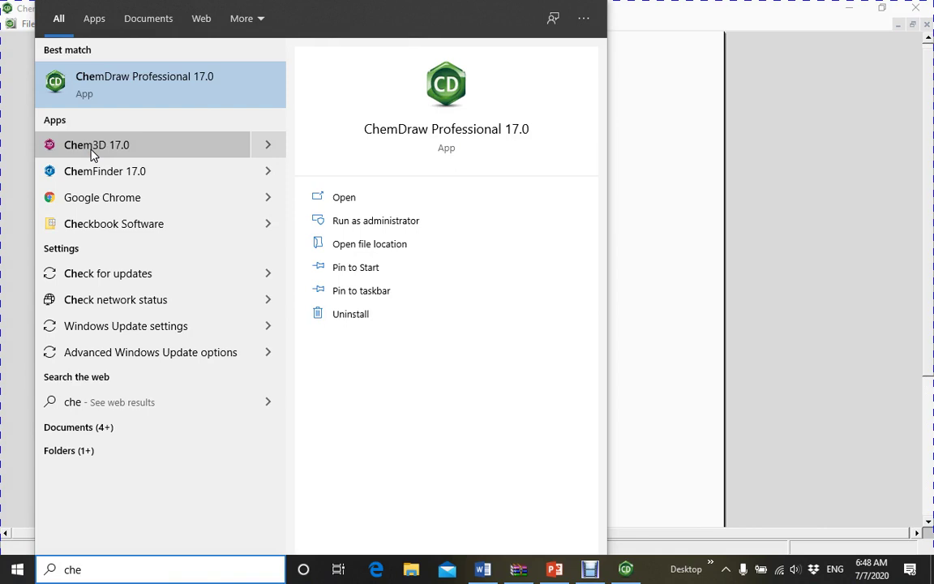
# Open Chem3D 17.0 and accept its OpenGL setup with hardware acceleration disabled as the default
pyautogui.click(92, 154)
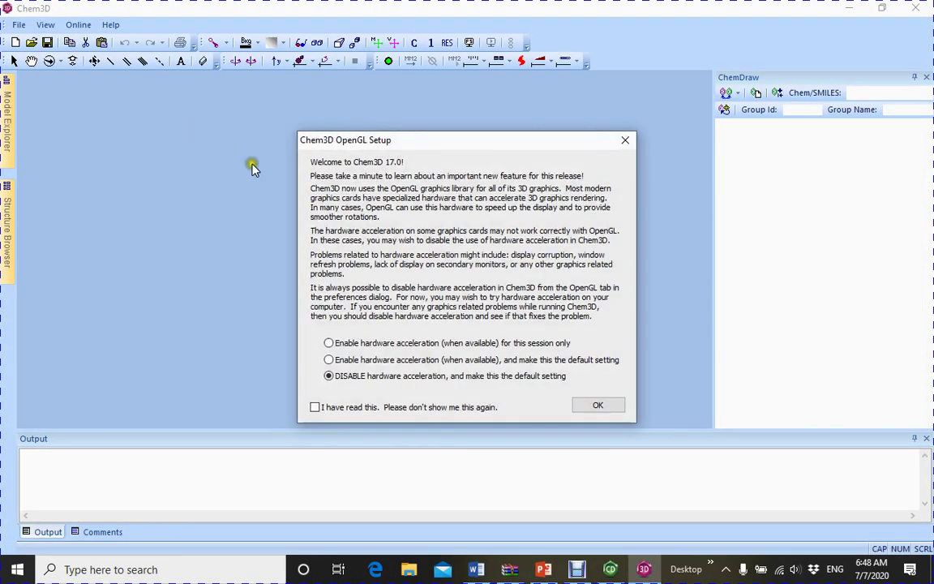
pyautogui.click(615, 403)
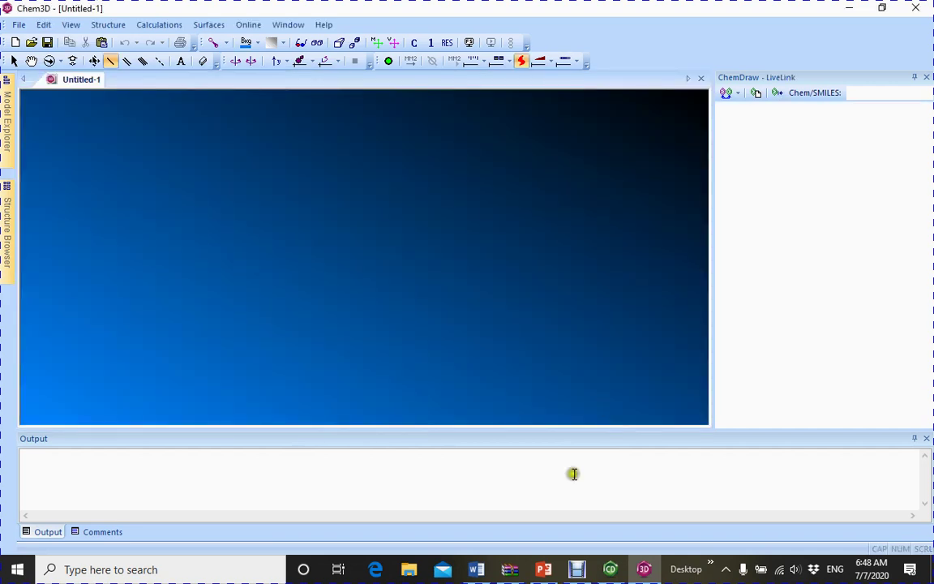
# Close Chem3D and return to the blank ChemDraw Professional document
pyautogui.moveTo(609, 578)
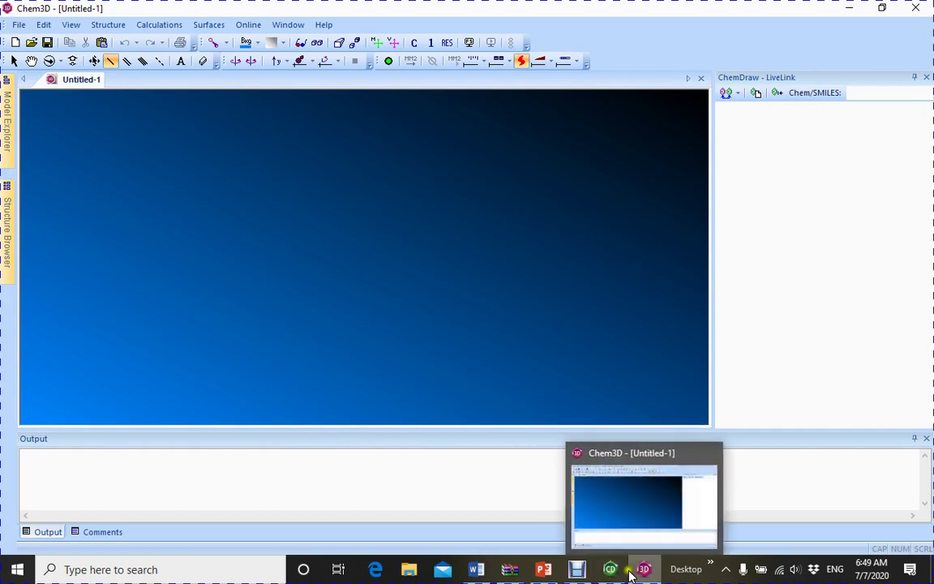
pyautogui.click(610, 572)
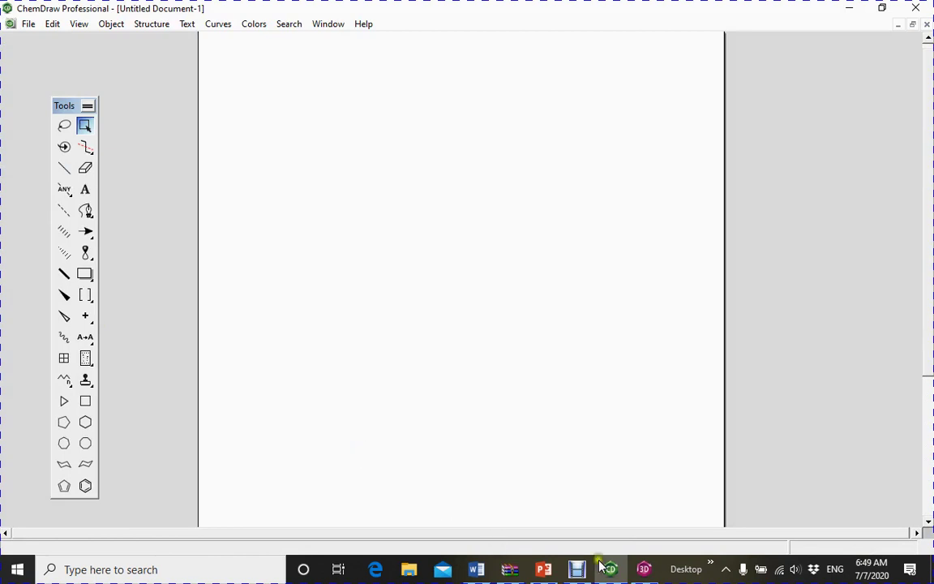
pyautogui.click(641, 568)
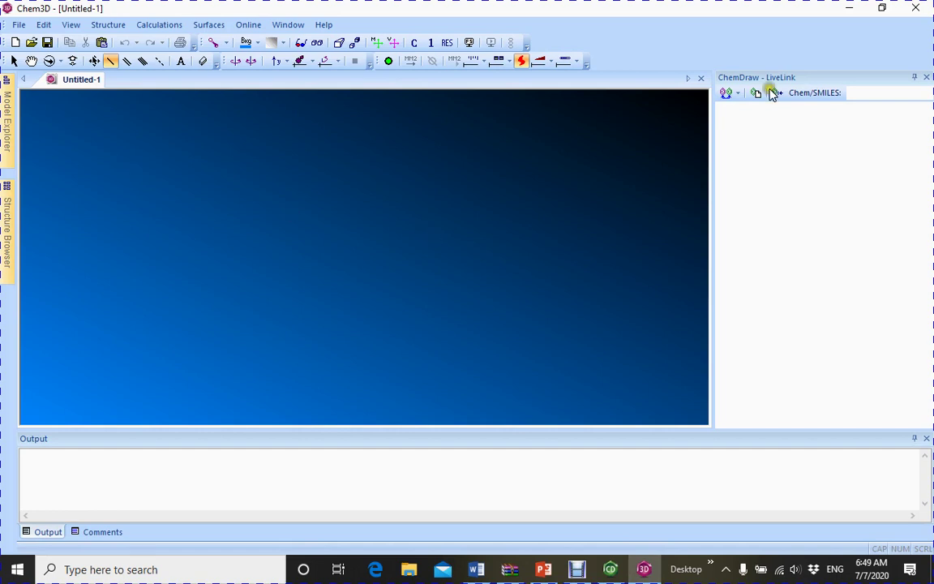
pyautogui.click(915, 9)
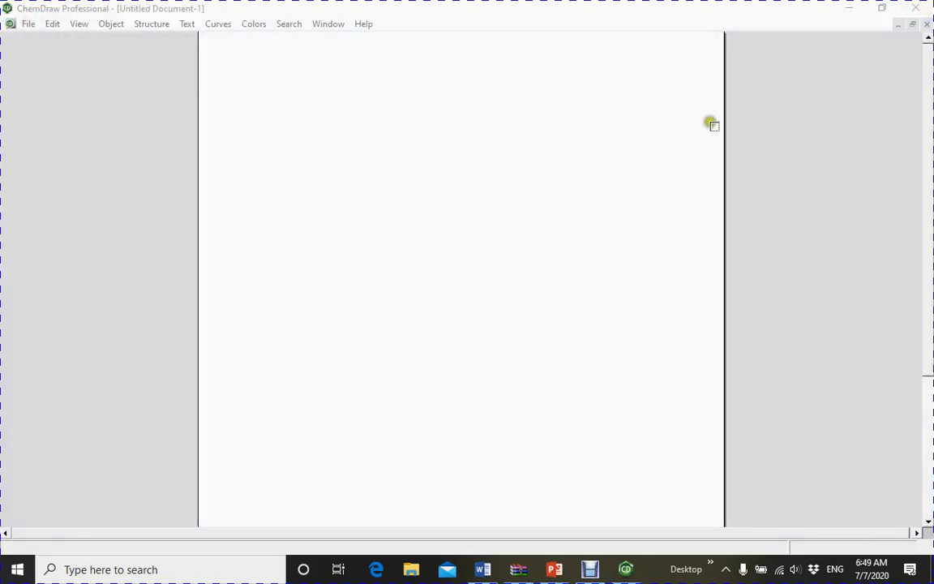
pyautogui.click(399, 21)
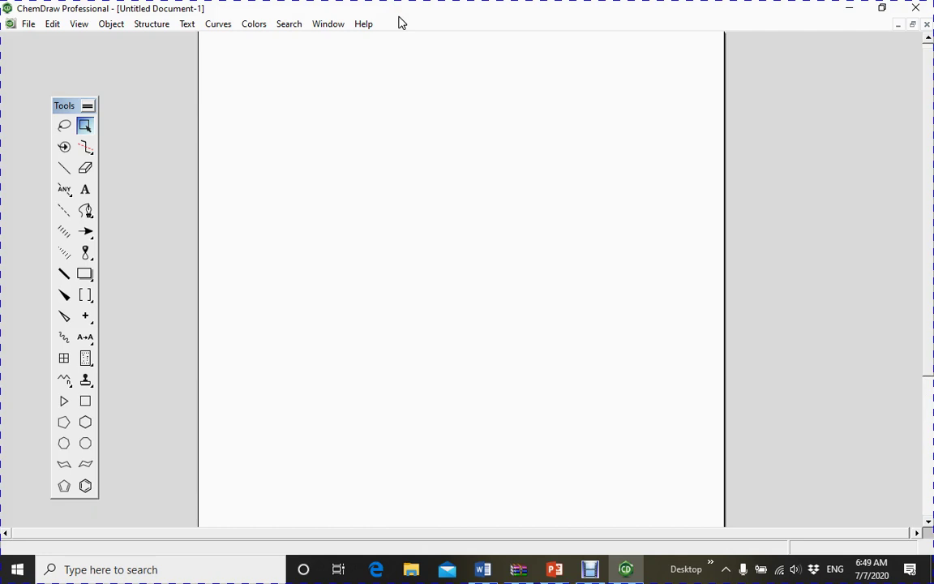
pyautogui.click(27, 26)
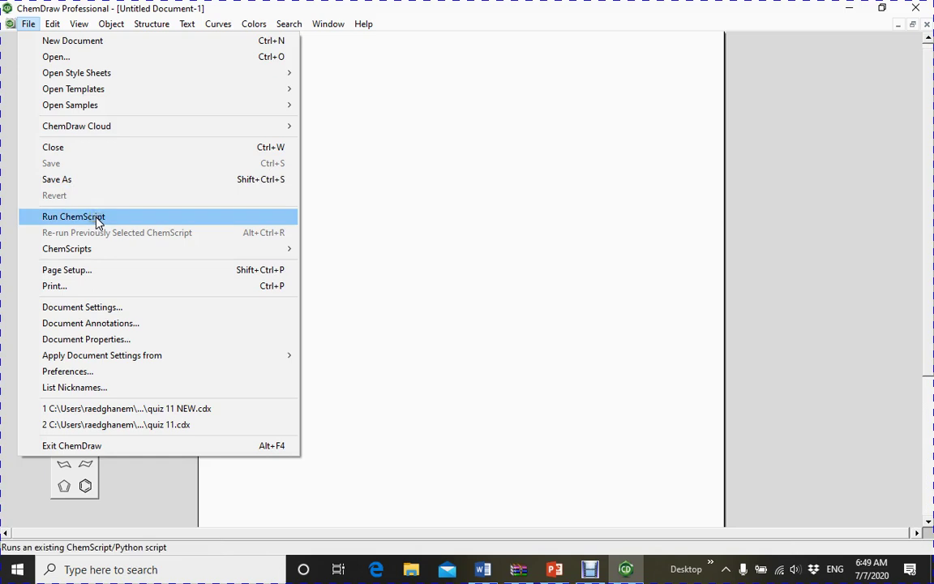
pyautogui.moveTo(53, 25)
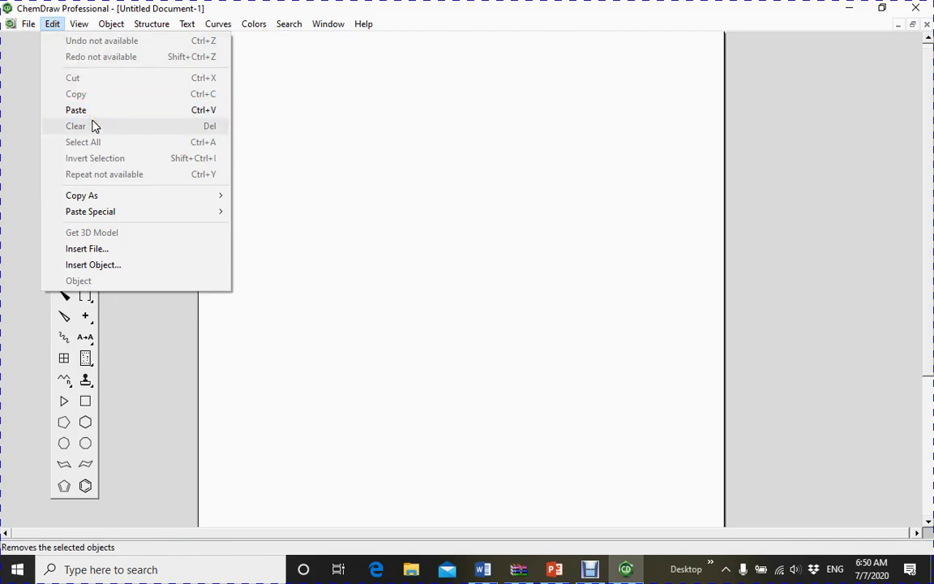
pyautogui.moveTo(109, 198)
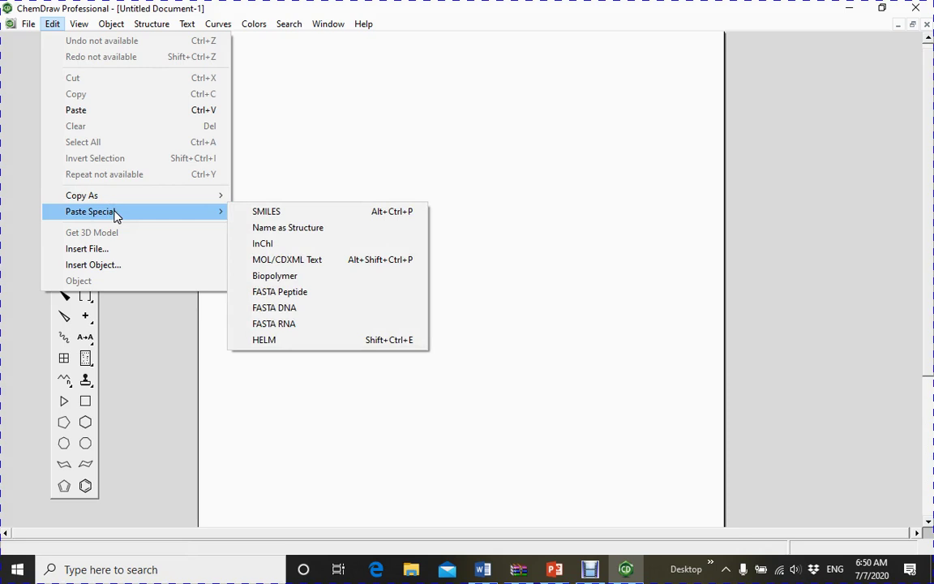
pyautogui.moveTo(81, 25)
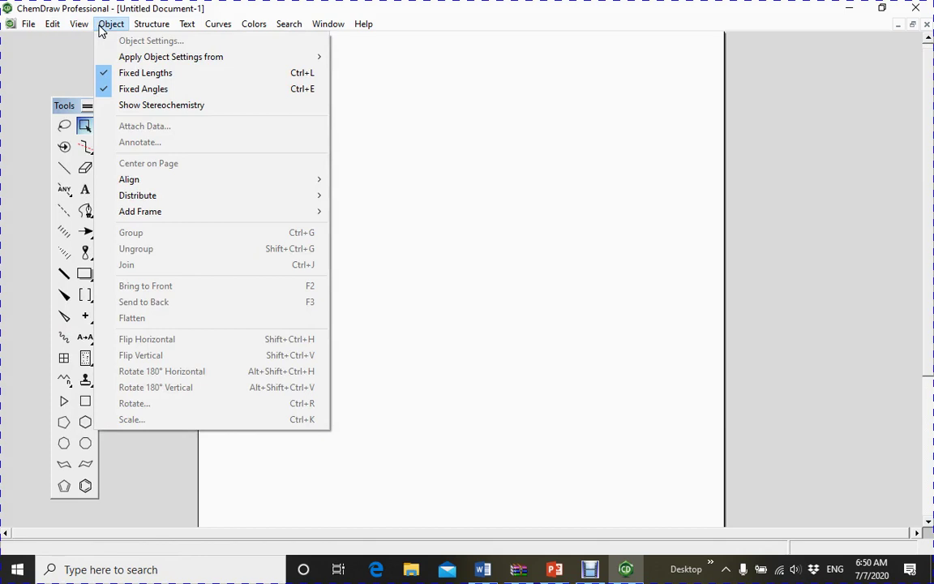
pyautogui.click(64, 107)
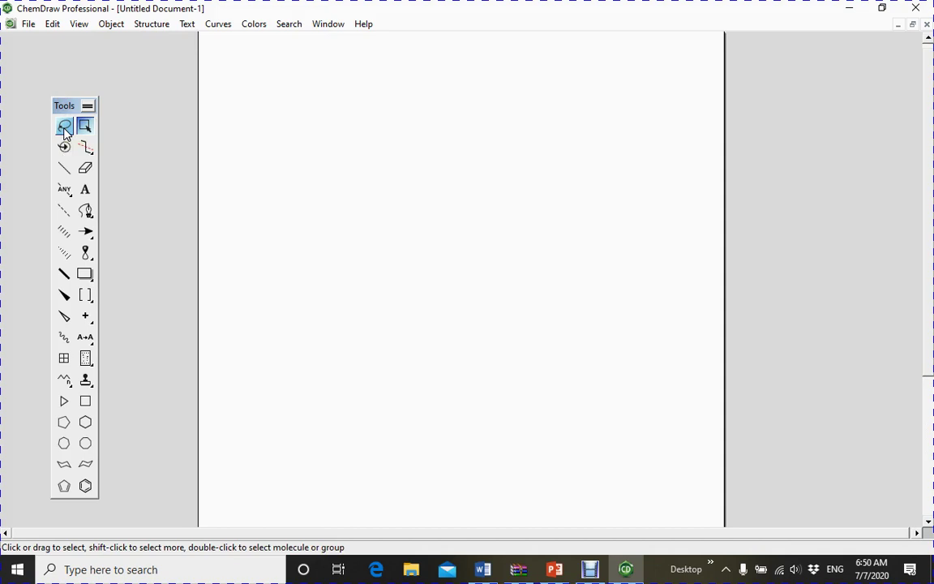
pyautogui.click(64, 130)
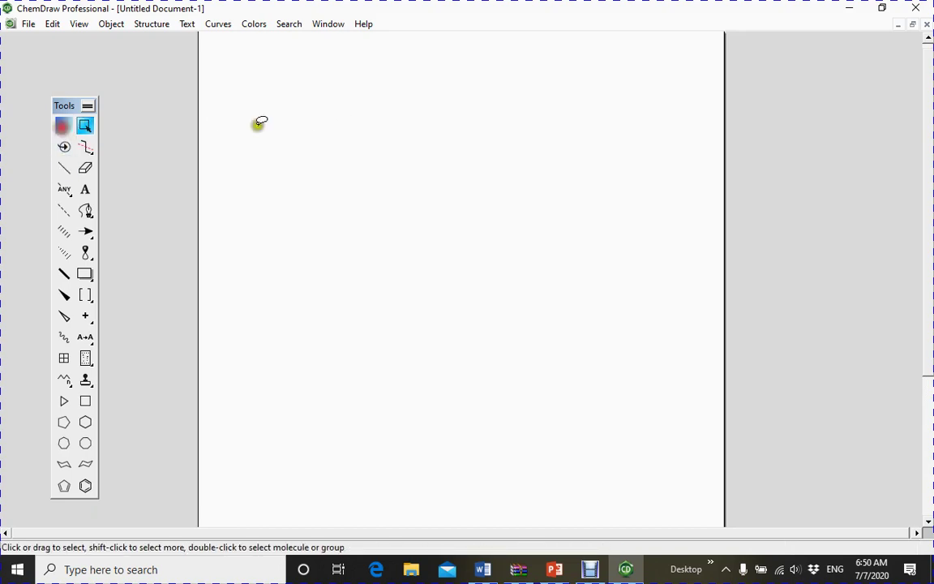
pyautogui.moveTo(359, 115)
pyautogui.mouseDown()
pyautogui.moveTo(328, 151)
pyautogui.moveTo(376, 210)
pyautogui.moveTo(459, 189)
pyautogui.moveTo(421, 99)
pyautogui.moveTo(469, 204)
pyautogui.mouseUp()
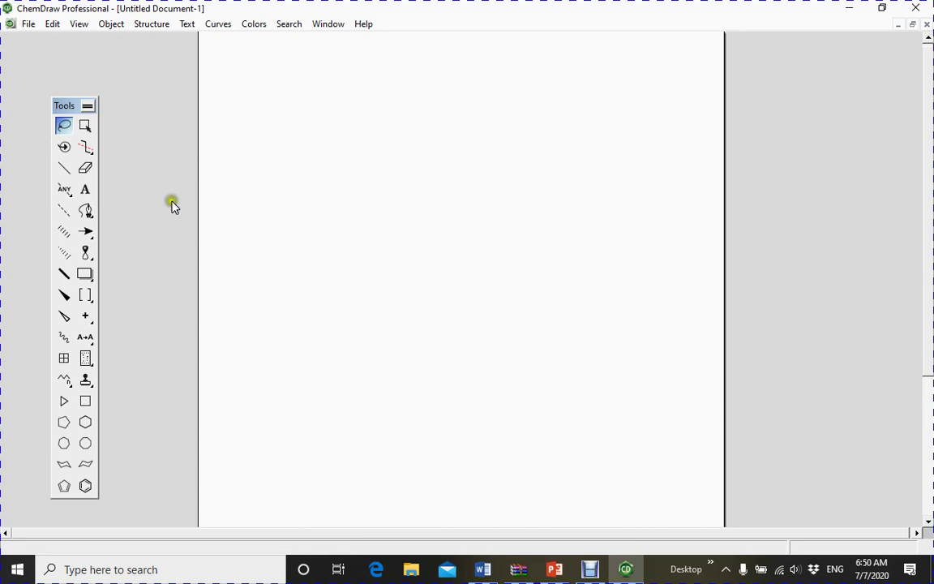
# Draw an eight-membered carbon ring near the upper middle of the page
pyautogui.click(85, 443)
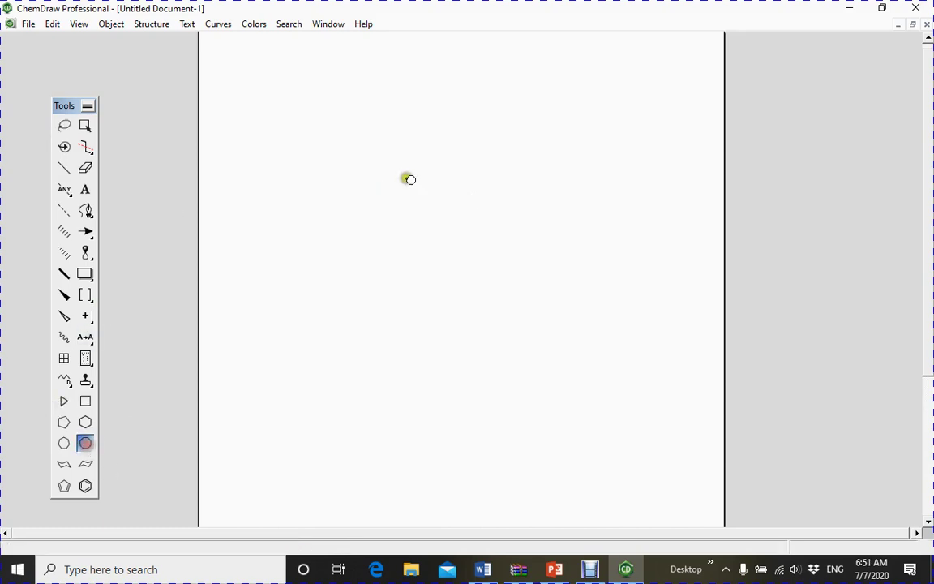
pyautogui.click(401, 156)
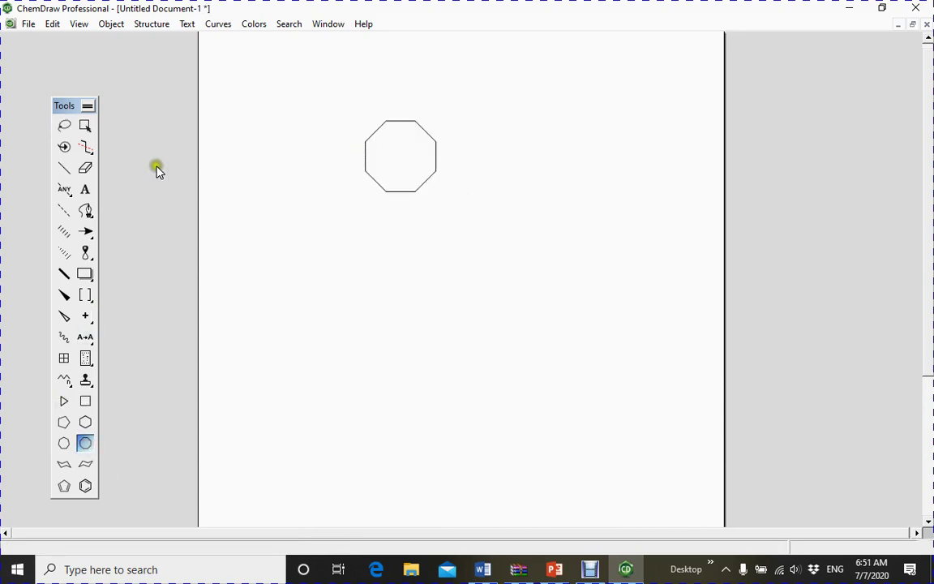
# Lasso only the bonds at the upper right of the eight-membered ring
pyautogui.click(65, 127)
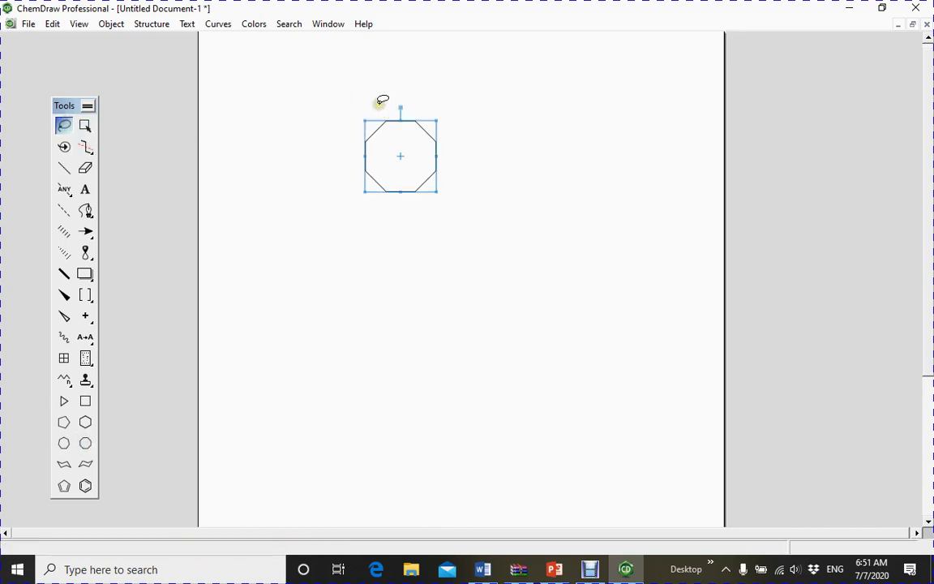
pyautogui.moveTo(379, 104)
pyautogui.mouseDown()
pyautogui.moveTo(416, 154)
pyautogui.moveTo(461, 162)
pyautogui.moveTo(465, 99)
pyautogui.mouseUp()
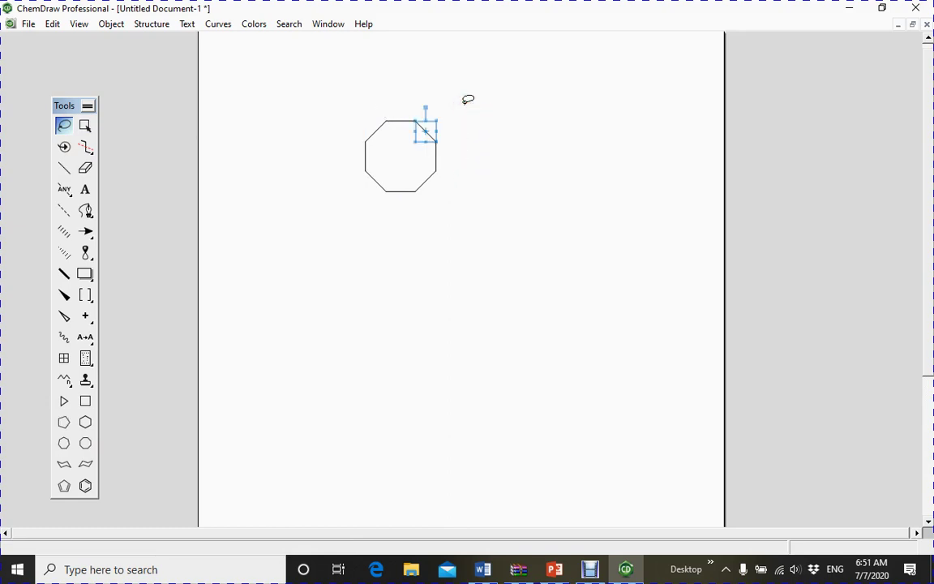
pyautogui.moveTo(351, 124)
pyautogui.mouseDown()
pyautogui.moveTo(476, 186)
pyautogui.moveTo(467, 75)
pyautogui.mouseUp()
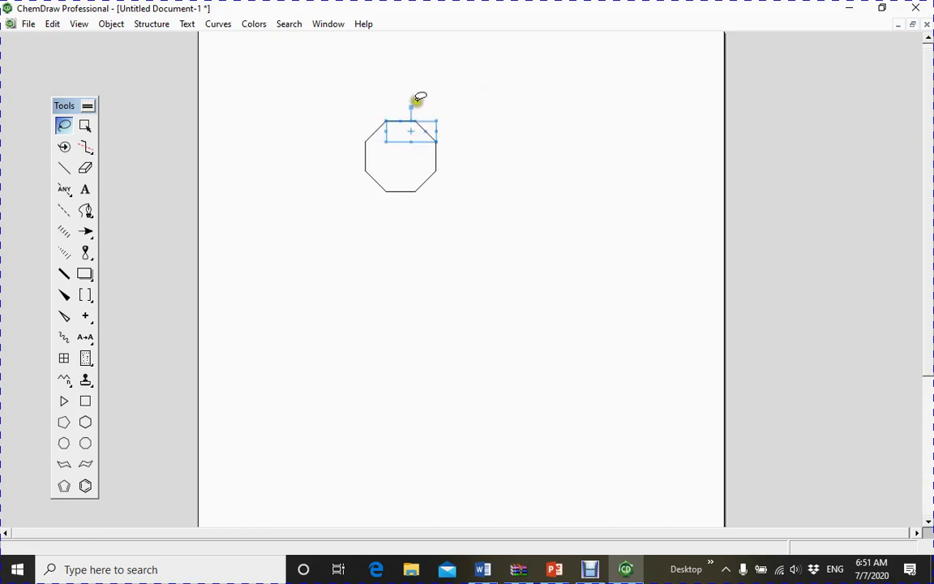
# Select the entire eight-membered ring with a marquee and try the Structure Perspective tool across it
pyautogui.click(83, 126)
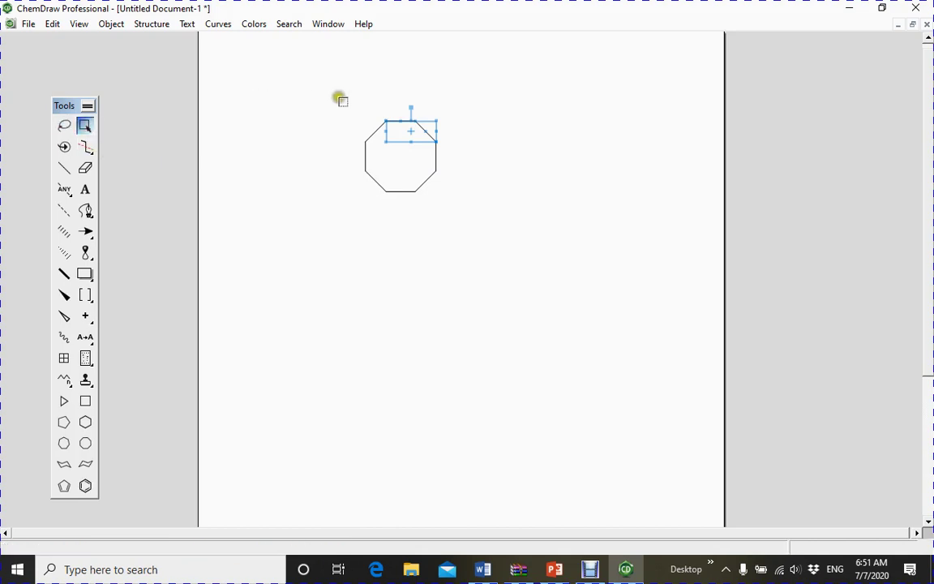
pyautogui.moveTo(338, 92); pyautogui.dragTo(486, 216)
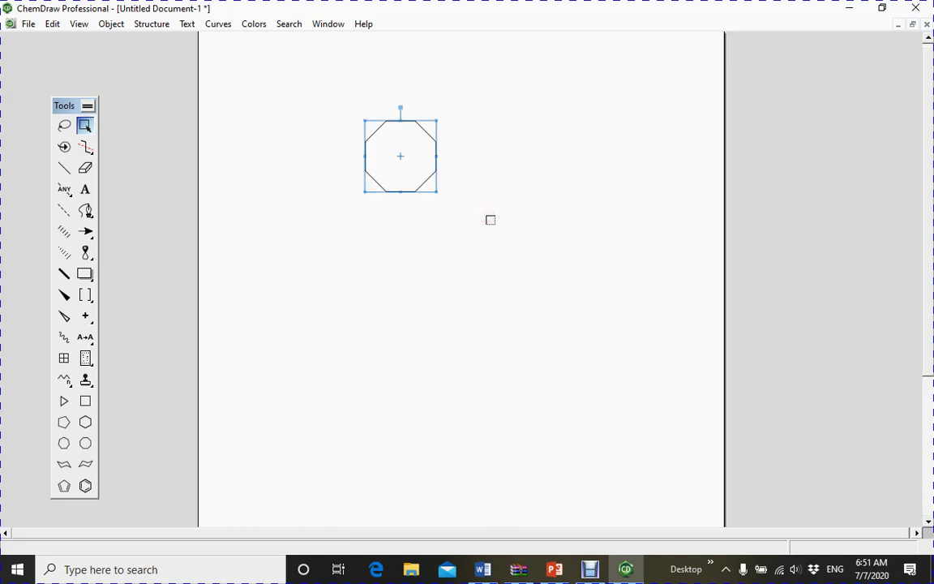
pyautogui.click(65, 148)
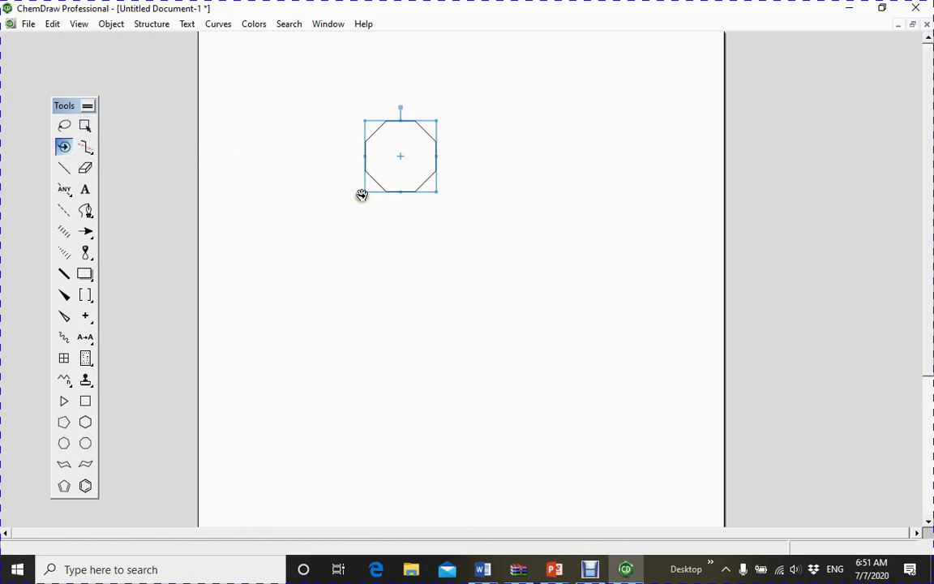
pyautogui.moveTo(347, 99); pyautogui.dragTo(472, 219)
# Cut the eight-membered ring into four two-carbon fragments with the Fragmentation tool, labelling them with formula and exact mass
pyautogui.click(88, 150)
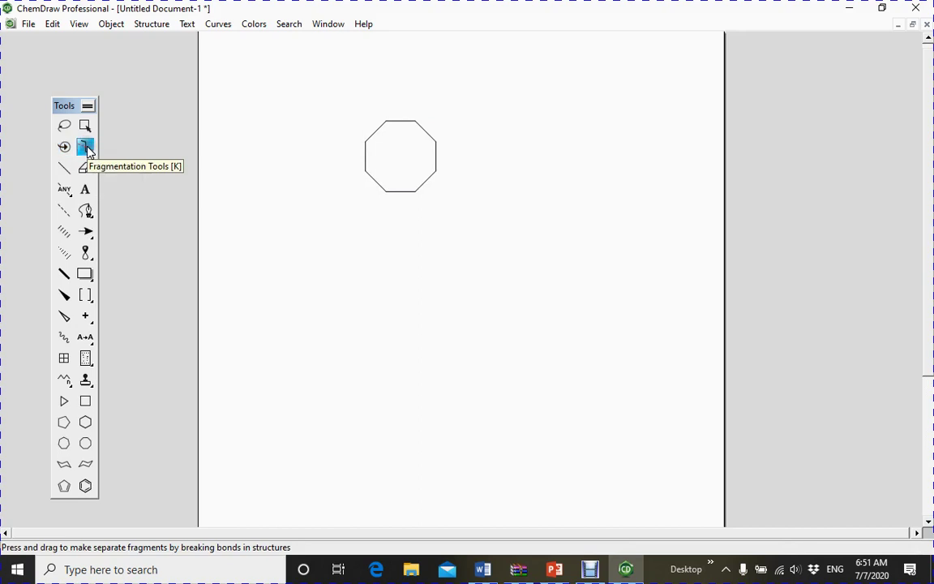
pyautogui.moveTo(375, 104)
pyautogui.mouseDown()
pyautogui.moveTo(403, 151)
pyautogui.moveTo(443, 177)
pyautogui.mouseUp()
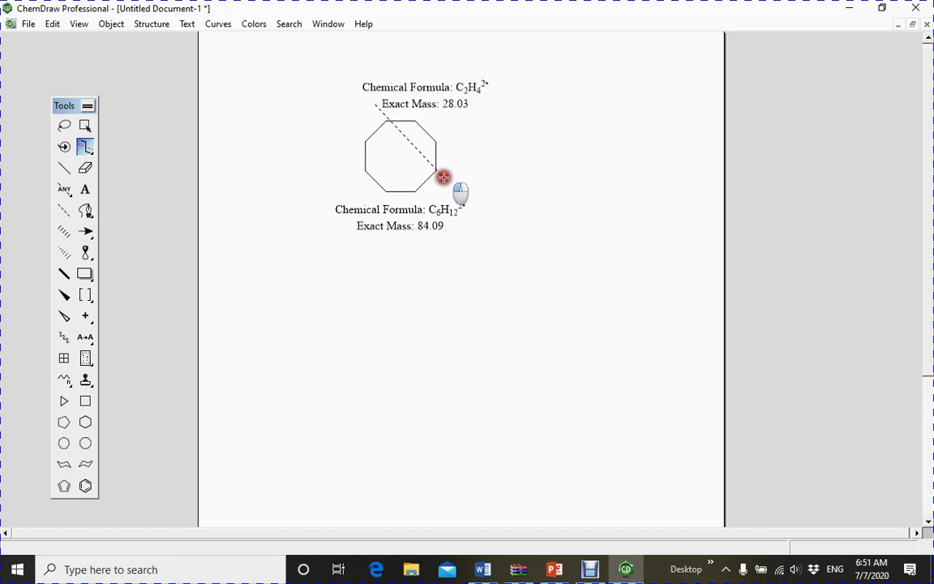
pyautogui.moveTo(444, 177); pyautogui.dragTo(445, 177)
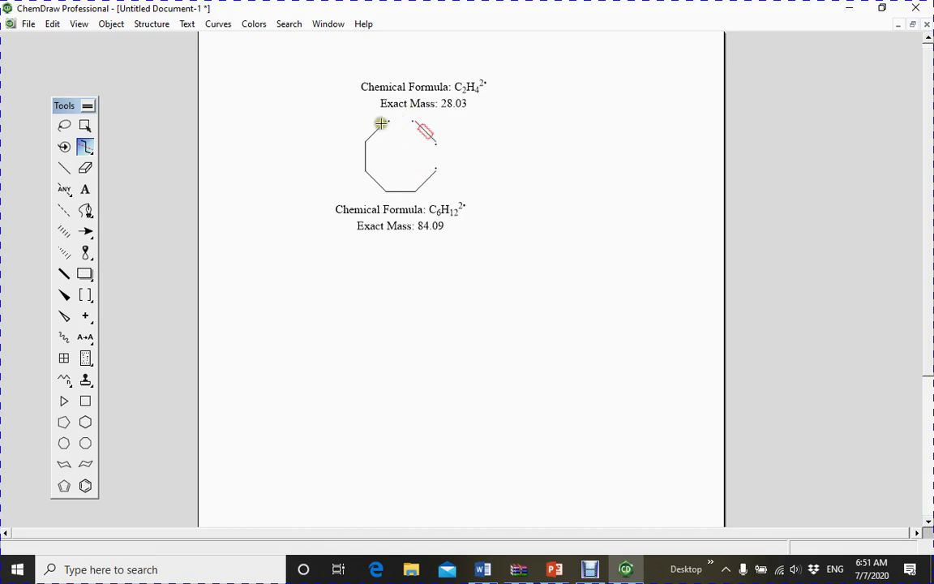
pyautogui.click(350, 138)
pyautogui.moveTo(351, 138)
pyautogui.mouseDown()
pyautogui.moveTo(396, 179)
pyautogui.moveTo(393, 151)
pyautogui.mouseUp()
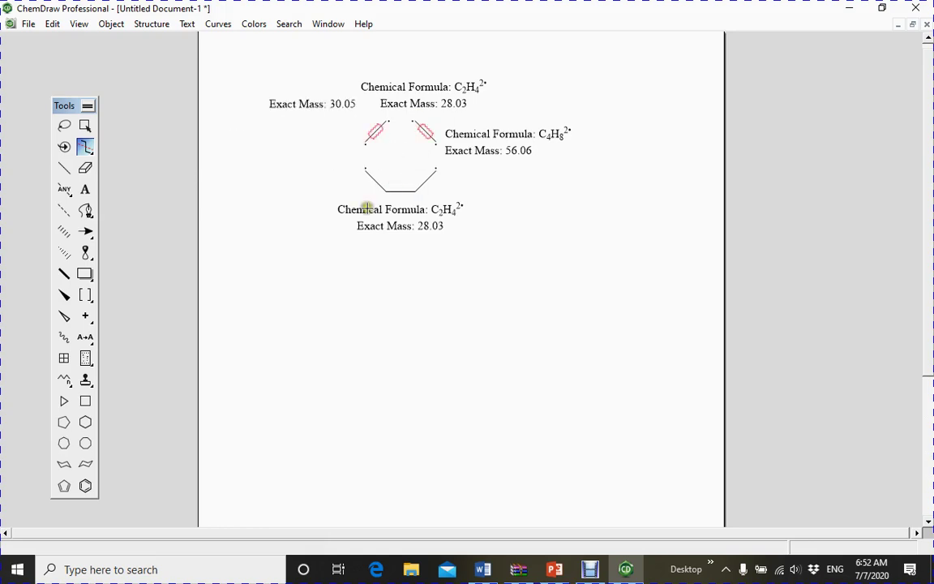
pyautogui.moveTo(381, 197); pyautogui.dragTo(416, 188)
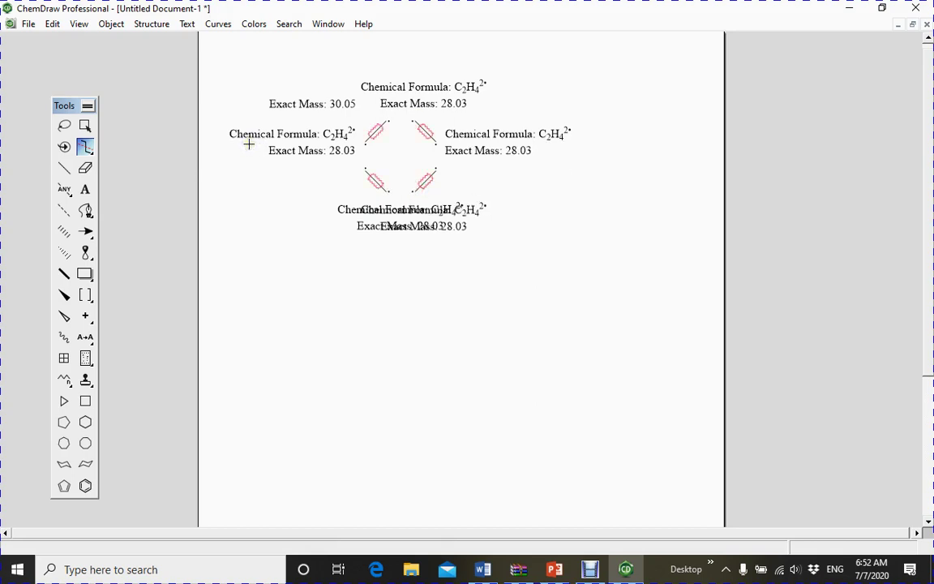
# Draw two single bonds and a quadruple bond below the ring fragments, and erase one line of the quadruple bond
pyautogui.click(64, 169)
pyautogui.moveTo(324, 330); pyautogui.dragTo(494, 285)
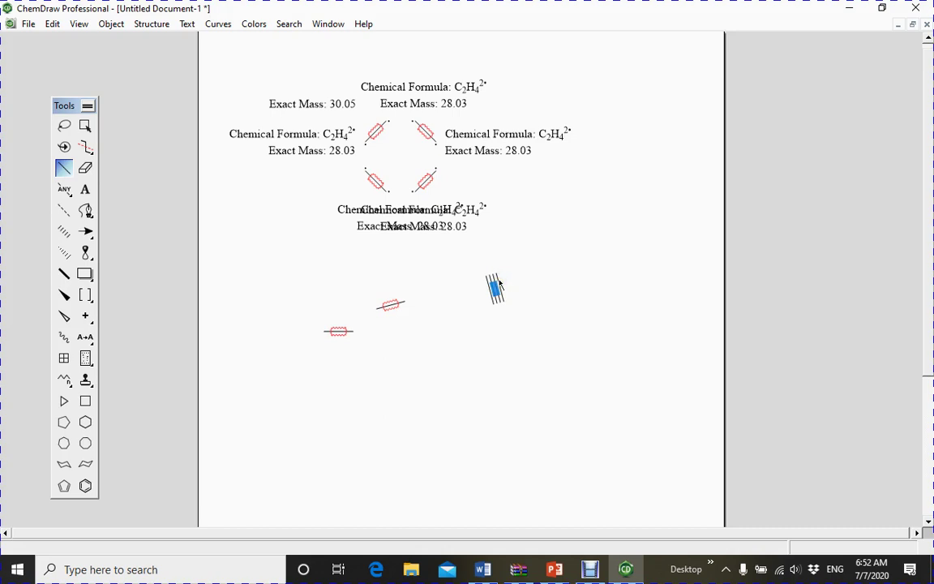
pyautogui.click(86, 170)
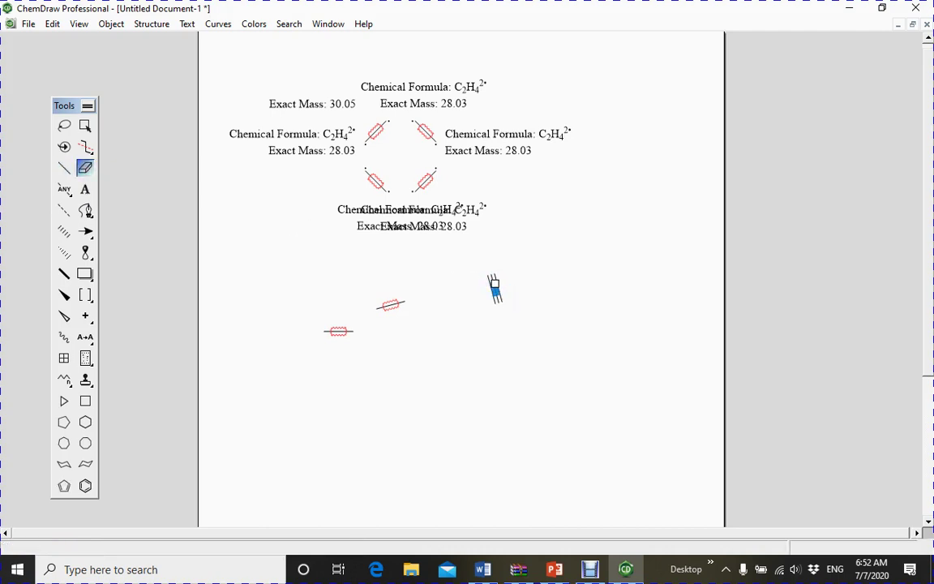
# Delete the three loose bonds below the ring fragments
pyautogui.click(84, 126)
pyautogui.moveTo(292, 250); pyautogui.dragTo(558, 381)
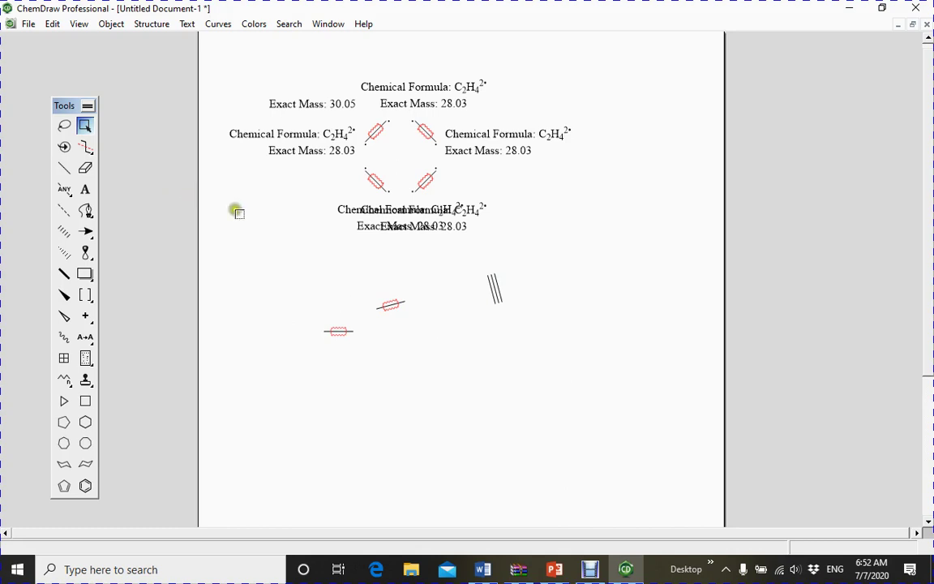
pyautogui.moveTo(289, 246); pyautogui.dragTo(540, 388)
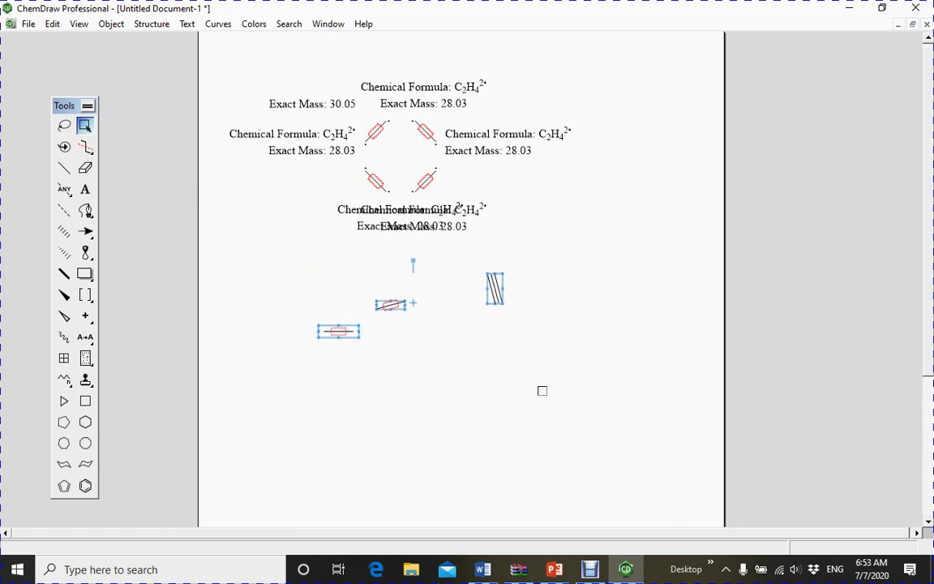
pyautogui.press('Delete')
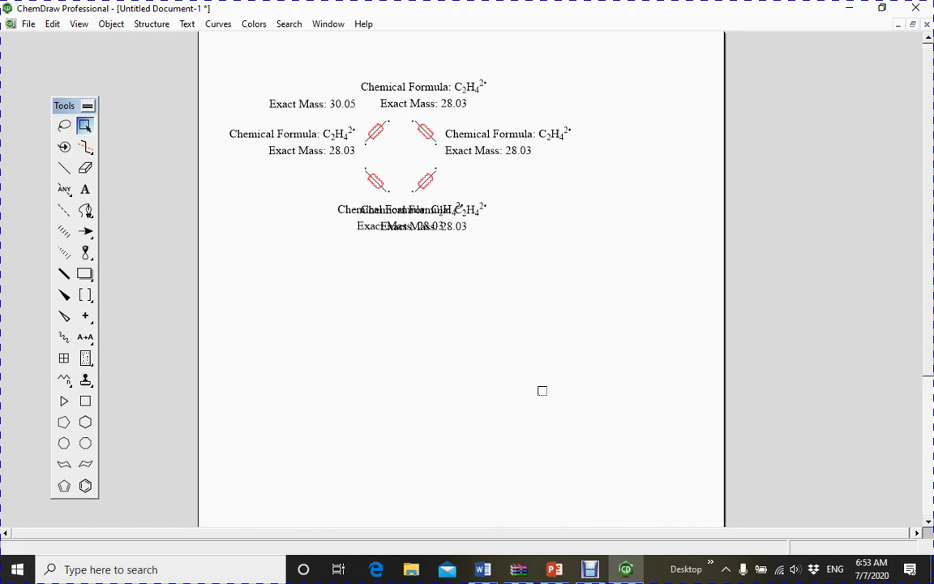
# Draw an Any query bond with an adjoining double bond below the ring fragments
pyautogui.click(65, 192)
pyautogui.moveTo(273, 300); pyautogui.dragTo(320, 288)
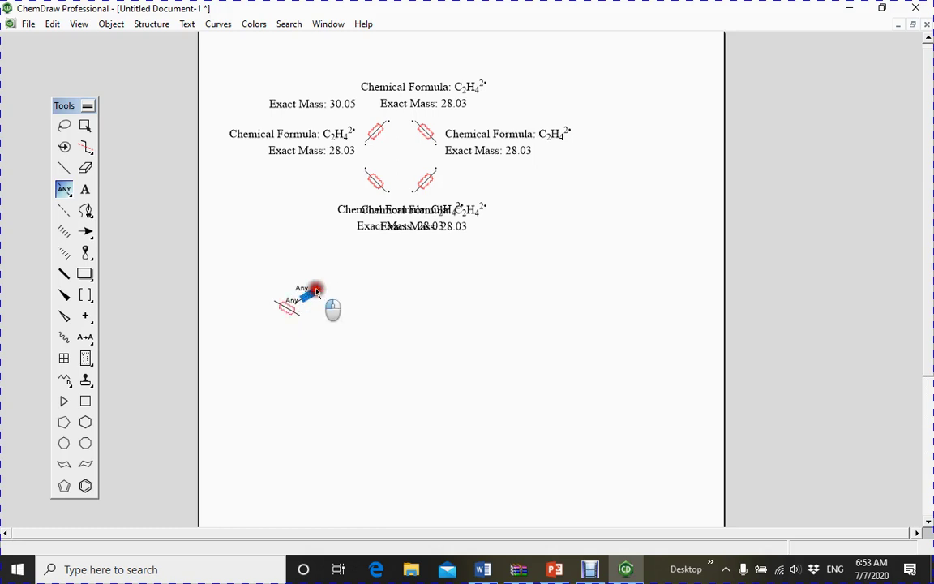
# Add the sample text "ljlhfgdkhgclvlmjhfckhgc" beside the query bond
pyautogui.click(86, 190)
pyautogui.click(389, 303)
pyautogui.write('jlhfgdkhgclvlmjhfckhgc')
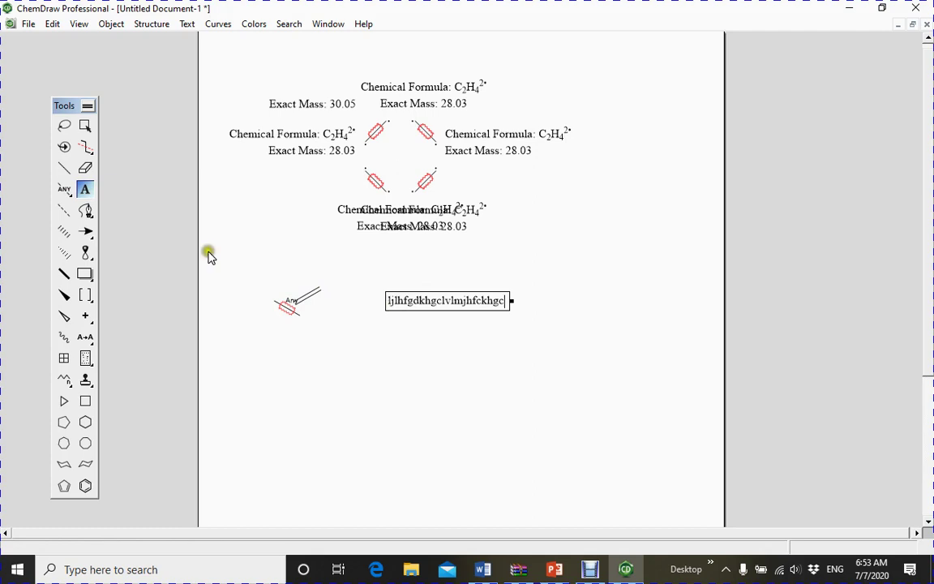
# Draw a short horizontal dashed bond between the ring fragments and the sample text
pyautogui.click(65, 212)
pyautogui.moveTo(363, 258); pyautogui.dragTo(393, 258)
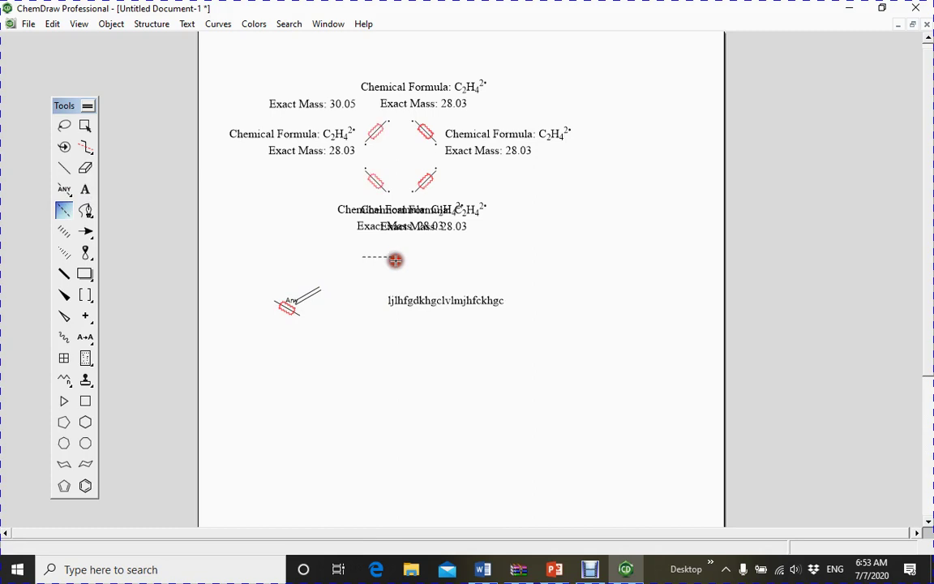
# Draw a hashed bond above the sample text, plus a hashed wedged bond and a solid wedged bond below it
pyautogui.click(65, 233)
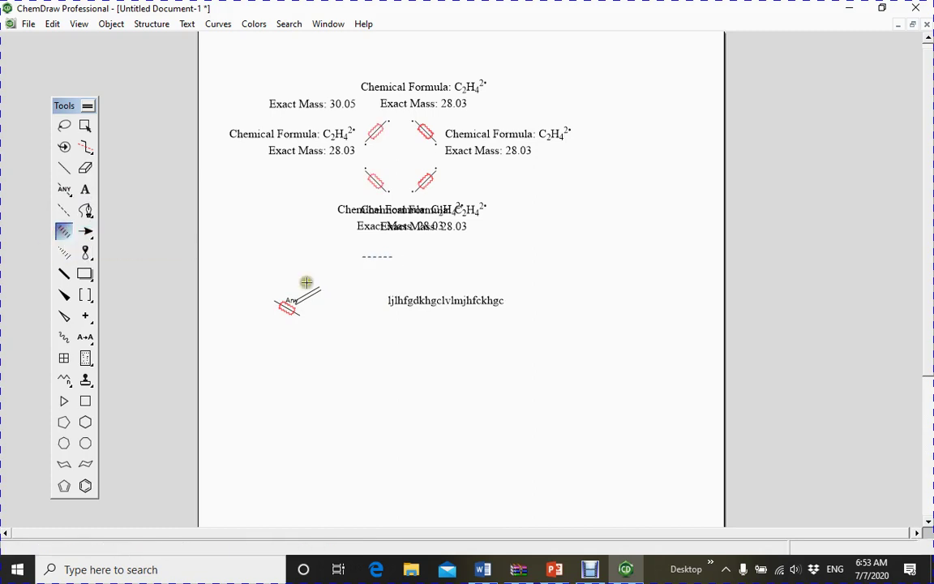
pyautogui.moveTo(491, 257); pyautogui.dragTo(506, 233)
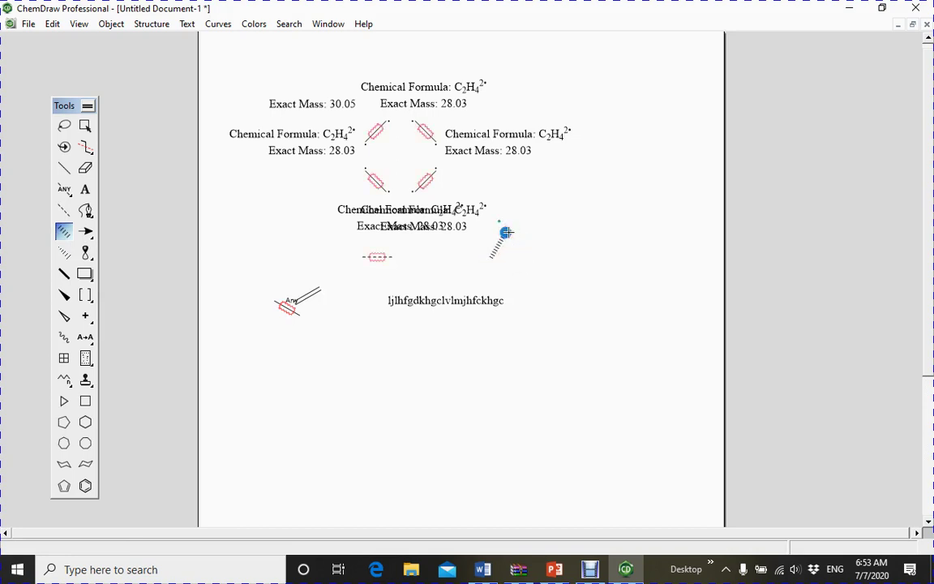
pyautogui.click(71, 255)
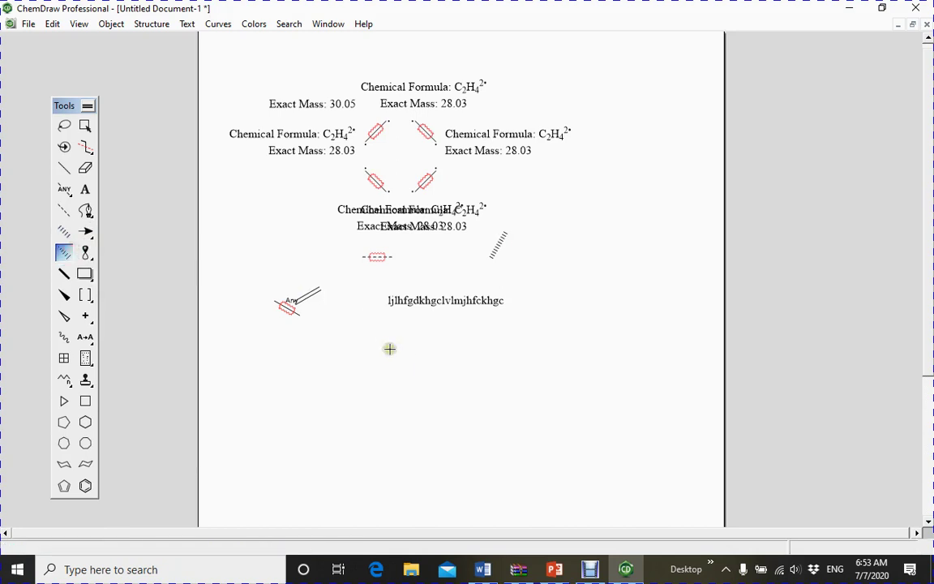
pyautogui.moveTo(391, 349); pyautogui.dragTo(418, 342)
pyautogui.click(69, 300)
pyautogui.moveTo(471, 358); pyautogui.dragTo(507, 288)
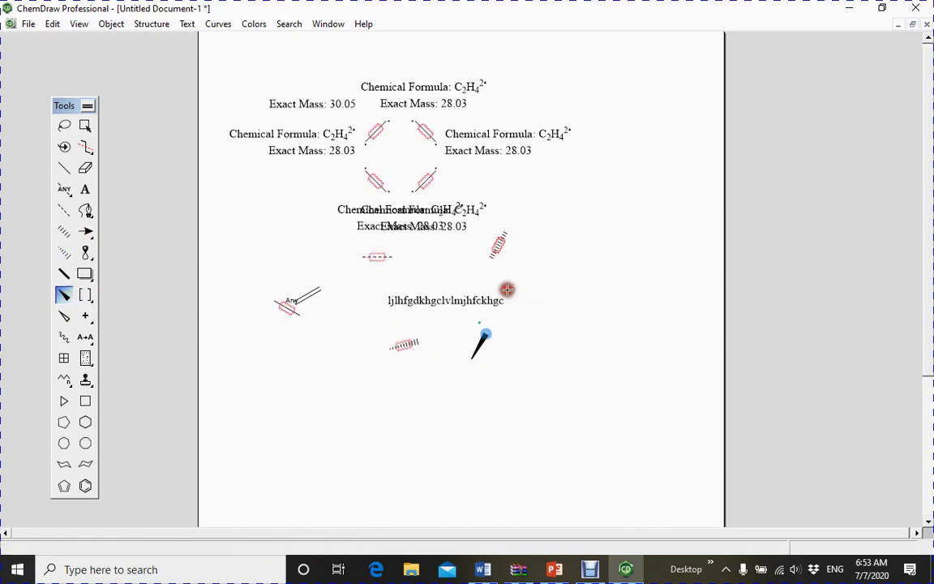
# Draw a large shadowed rectangle enclosing all the fragments, bonds and text on the page
pyautogui.click(88, 276)
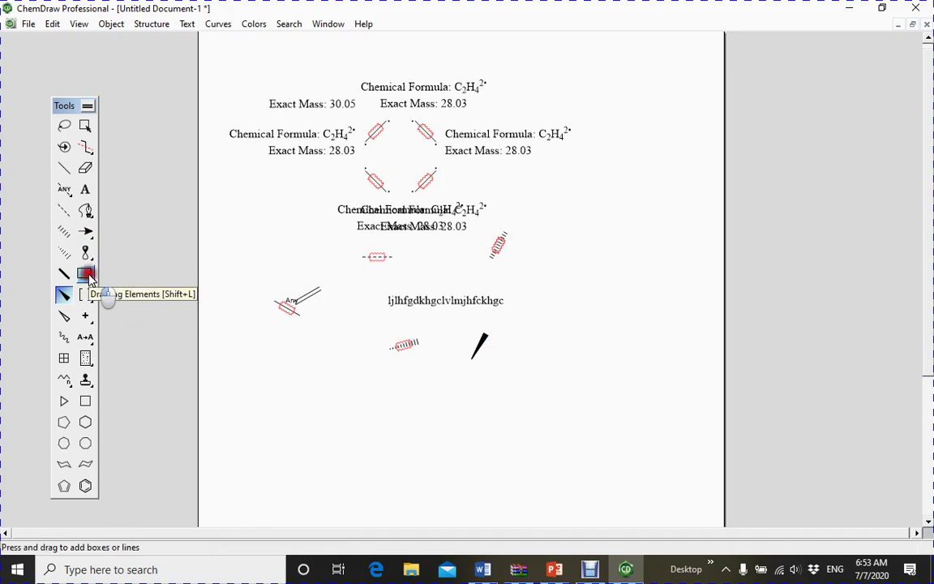
pyautogui.click(220, 49)
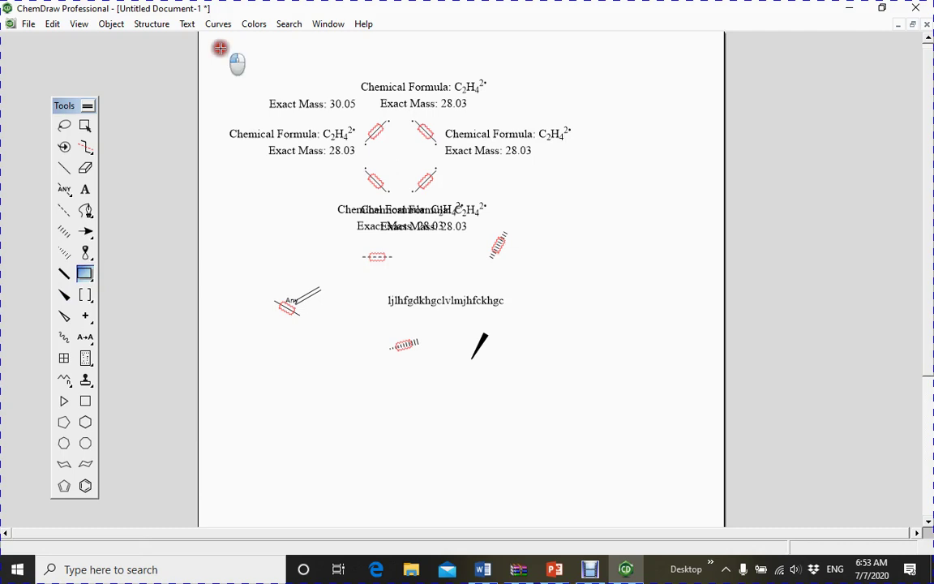
pyautogui.moveTo(220, 48); pyautogui.dragTo(603, 390)
pyautogui.click(225, 353)
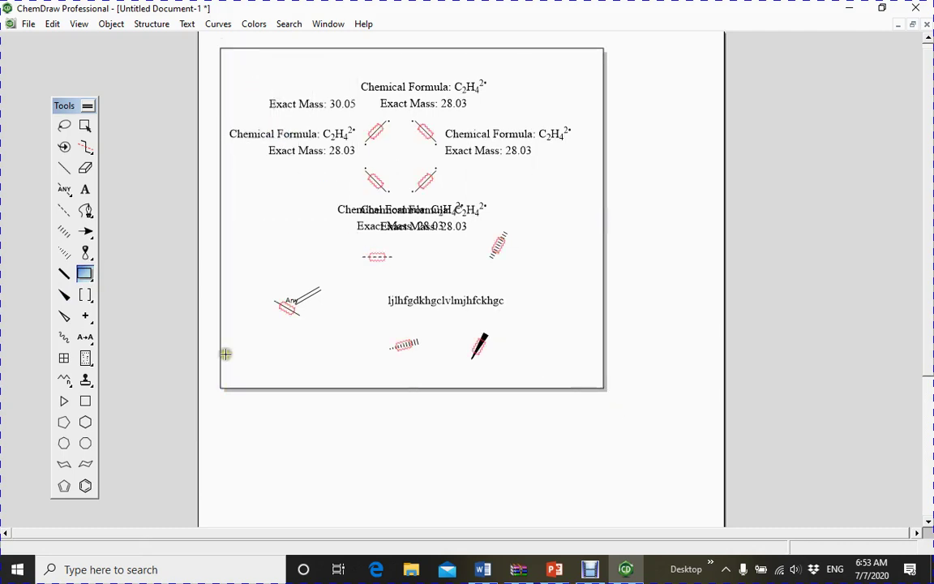
pyautogui.click(87, 276)
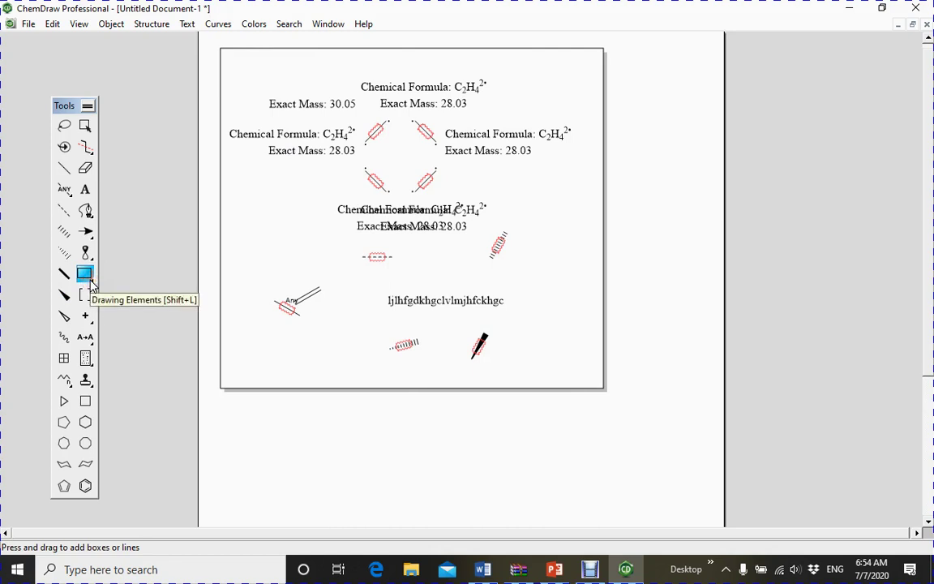
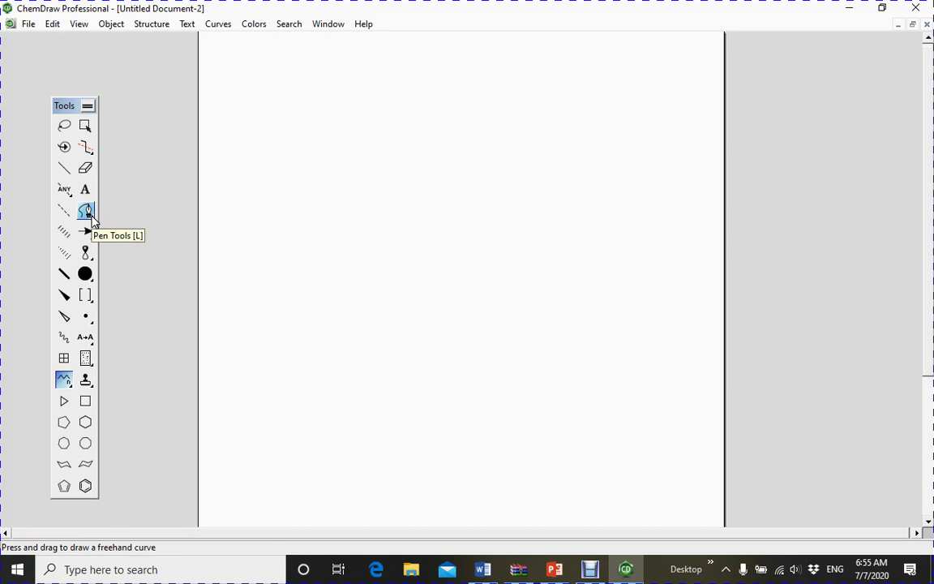
# Draw a long looping freehand curve across the blank page with the Pen tool
pyautogui.click(87, 212)
pyautogui.moveTo(277, 145)
pyautogui.mouseDown()
pyautogui.moveTo(331, 190)
pyautogui.moveTo(373, 192)
pyautogui.moveTo(419, 99)
pyautogui.moveTo(443, 149)
pyautogui.moveTo(481, 184)
pyautogui.moveTo(273, 190)
pyautogui.moveTo(380, 184)
pyautogui.moveTo(458, 238)
pyautogui.moveTo(476, 191)
pyautogui.moveTo(397, 273)
pyautogui.moveTo(418, 256)
pyautogui.moveTo(586, 408)
pyautogui.moveTo(613, 190)
pyautogui.moveTo(511, 283)
pyautogui.moveTo(421, 397)
pyautogui.moveTo(452, 408)
pyautogui.moveTo(380, 403)
pyautogui.moveTo(430, 342)
pyautogui.moveTo(406, 381)
pyautogui.moveTo(522, 341)
pyautogui.moveTo(500, 229)
pyautogui.moveTo(552, 160)
pyautogui.mouseUp()
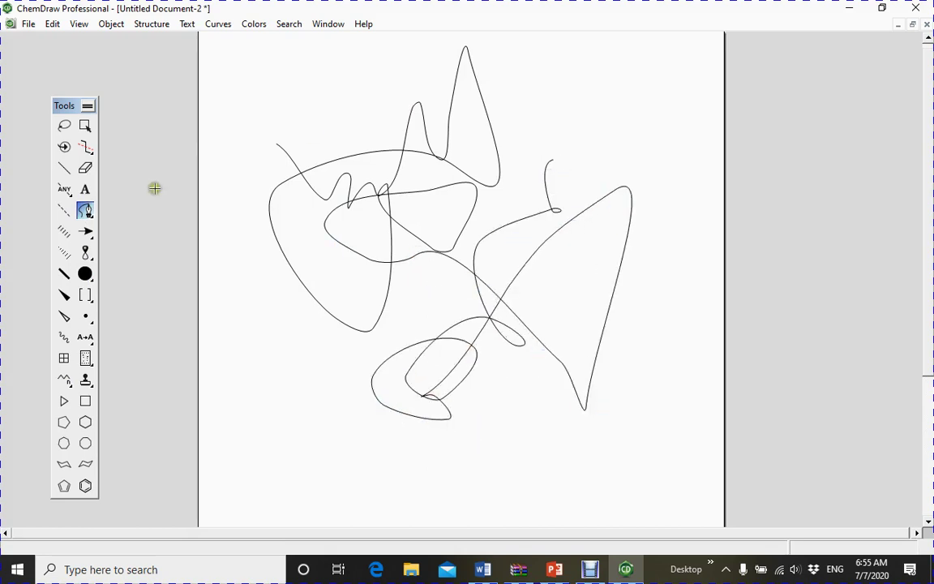
# Draw a large circular arc arrow to the lower left of the freehand curve and a small double-headed arc arrow to its upper right
pyautogui.click(90, 237)
pyautogui.moveTo(89, 239); pyautogui.dragTo(173, 292)
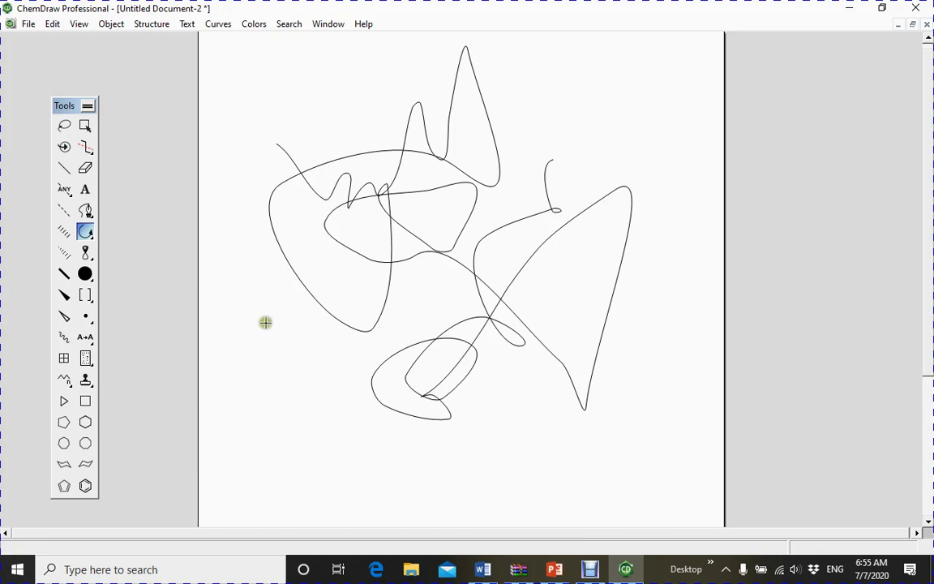
pyautogui.moveTo(265, 322)
pyautogui.mouseDown()
pyautogui.moveTo(300, 363)
pyautogui.moveTo(320, 351)
pyautogui.mouseUp()
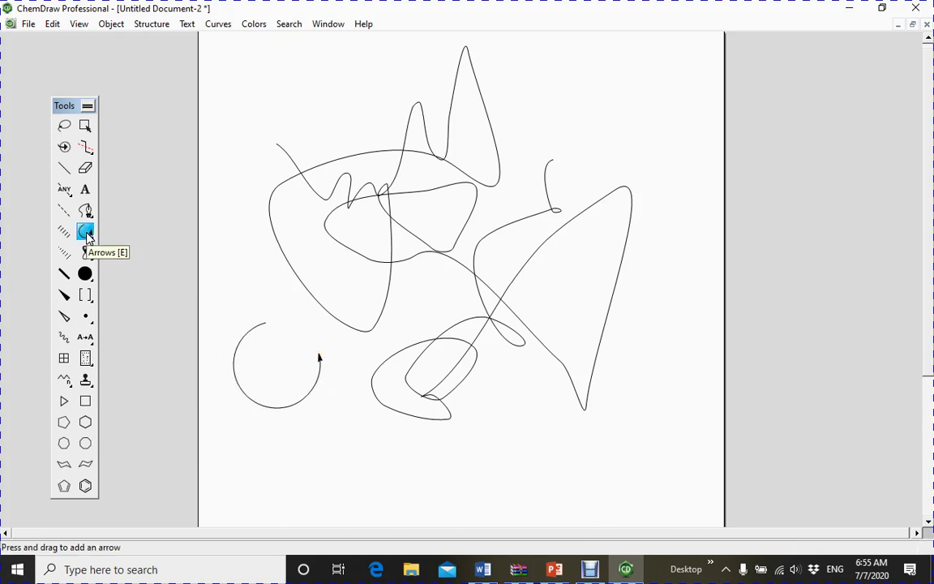
pyautogui.moveTo(86, 234); pyautogui.dragTo(193, 329)
pyautogui.moveTo(601, 70); pyautogui.dragTo(642, 109)
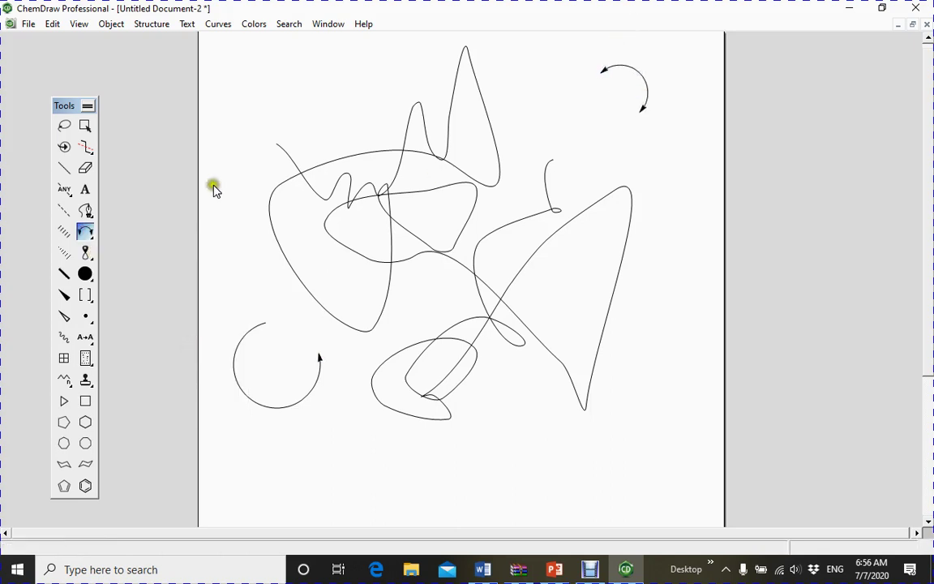
# Draw a horizontal equilibrium arrow just below the freehand curve
pyautogui.click(86, 234)
pyautogui.moveTo(86, 235); pyautogui.dragTo(194, 375)
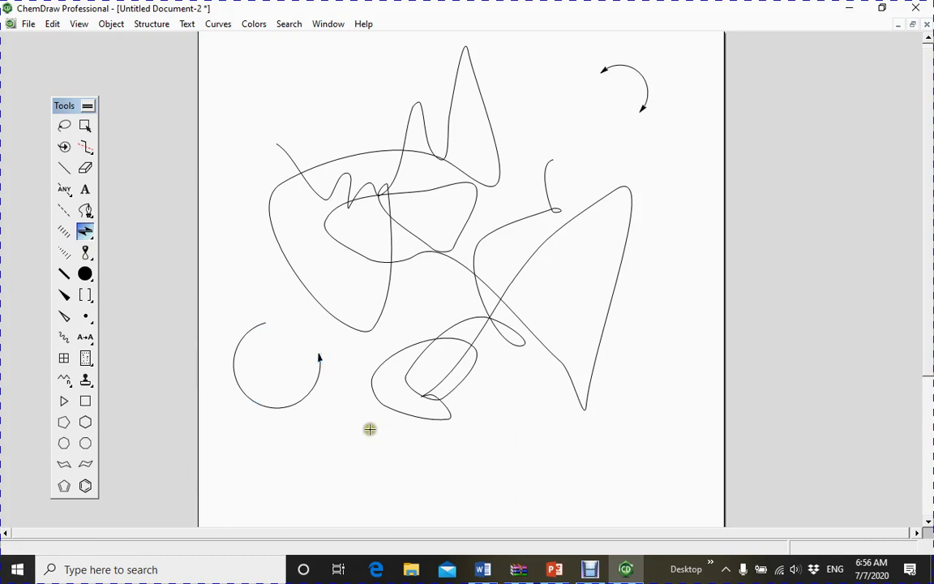
pyautogui.moveTo(346, 437)
pyautogui.mouseDown()
pyautogui.moveTo(395, 433)
pyautogui.moveTo(467, 451)
pyautogui.mouseUp()
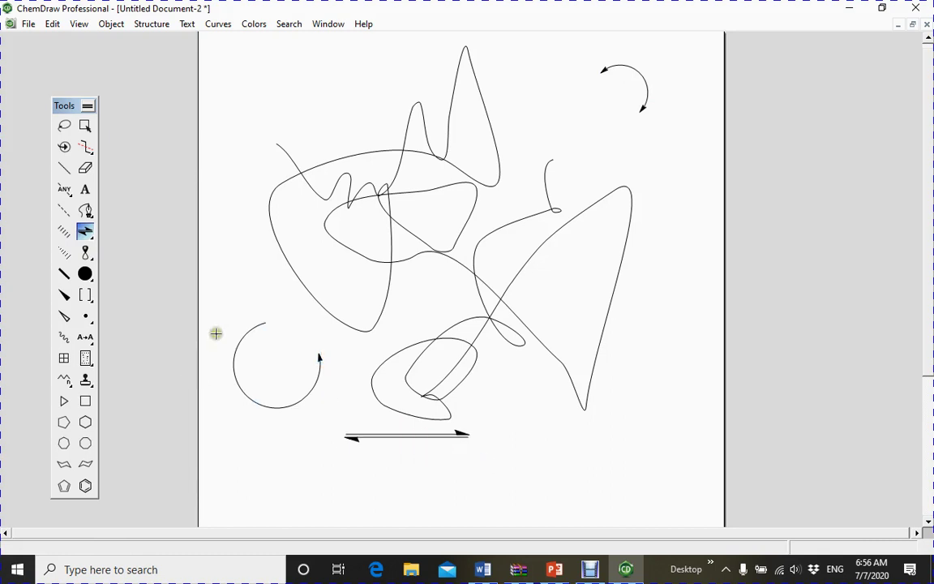
# Add two p orbitals with one filled lobe under the double-headed arc arrow, and a shaded spherical orbital above the freehand curve's start
pyautogui.click(87, 255)
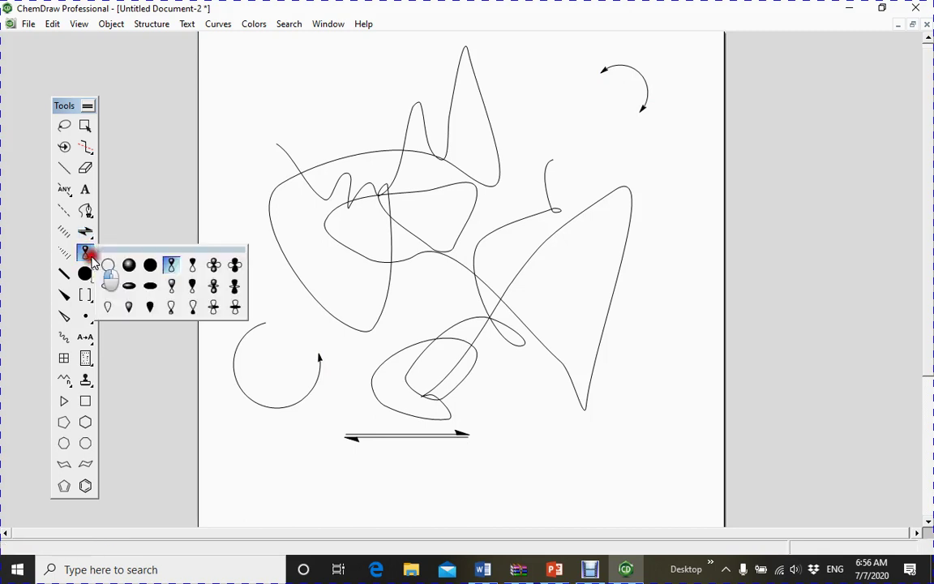
pyautogui.moveTo(91, 261); pyautogui.dragTo(196, 271)
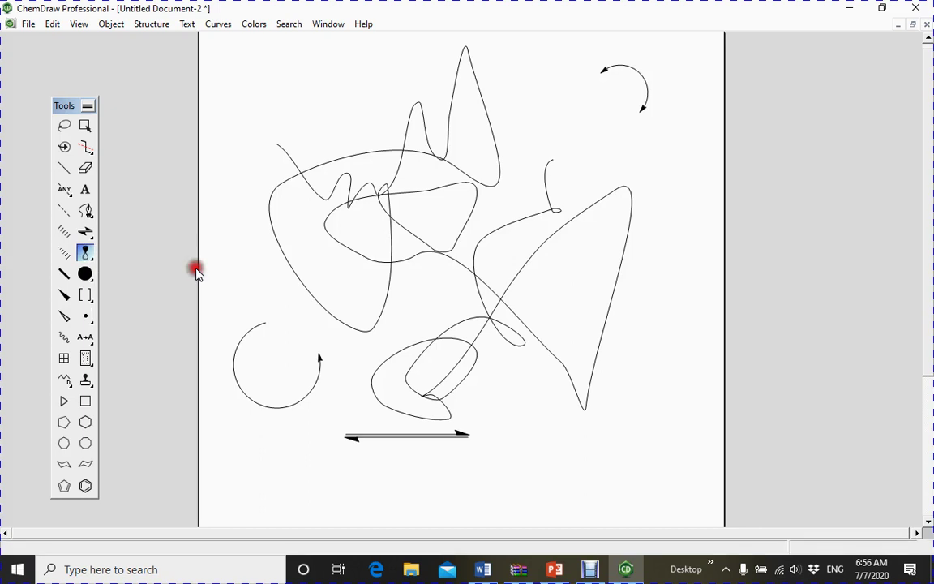
pyautogui.click(665, 140)
pyautogui.click(672, 226)
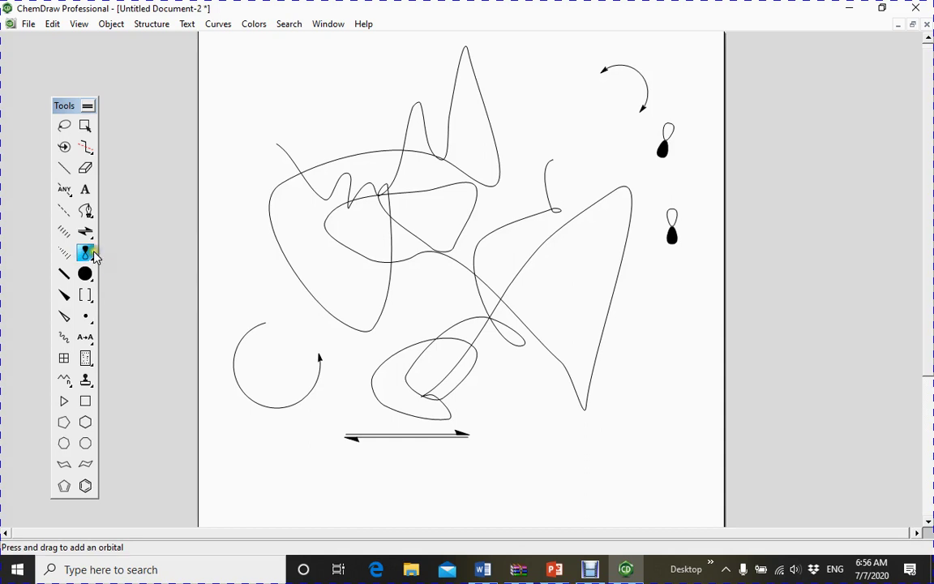
pyautogui.moveTo(93, 256); pyautogui.dragTo(130, 270)
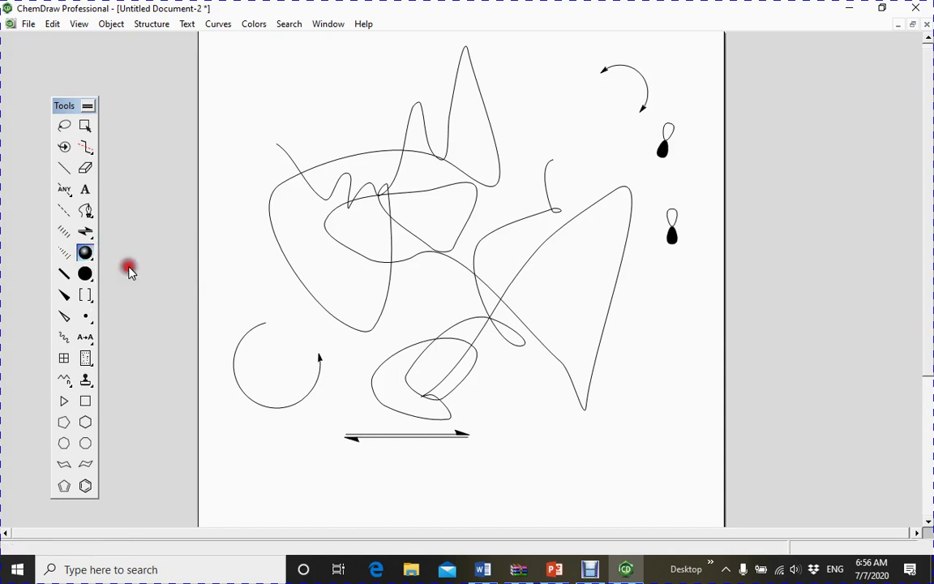
pyautogui.moveTo(288, 91); pyautogui.dragTo(331, 124)
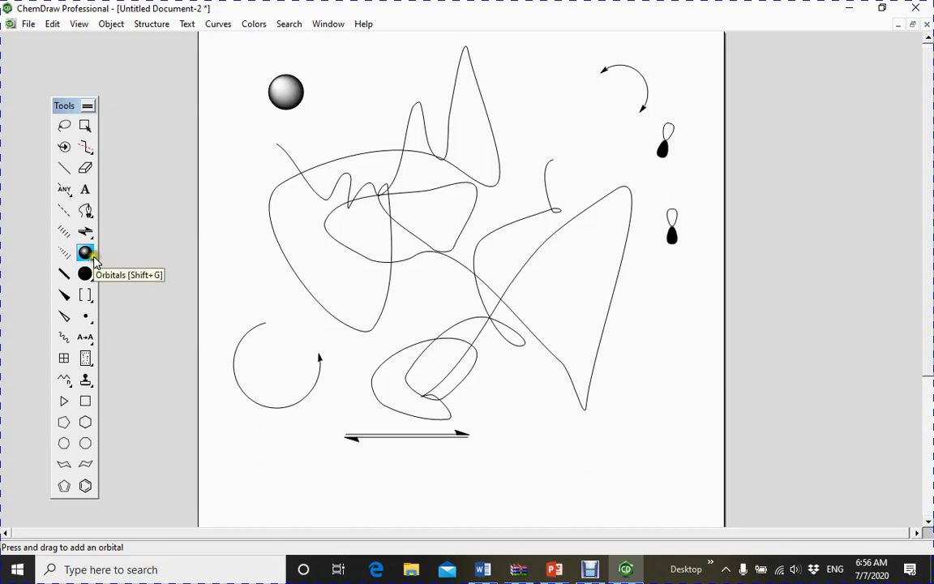
# Draw a pair of large parentheses around the freehand curve and the shaded sphere
pyautogui.click(91, 303)
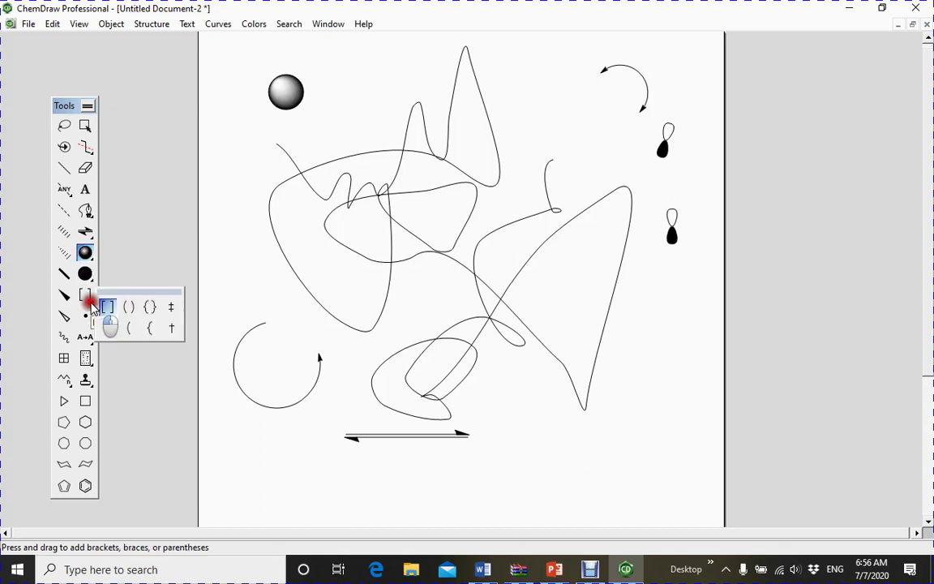
pyautogui.moveTo(91, 304); pyautogui.dragTo(134, 312)
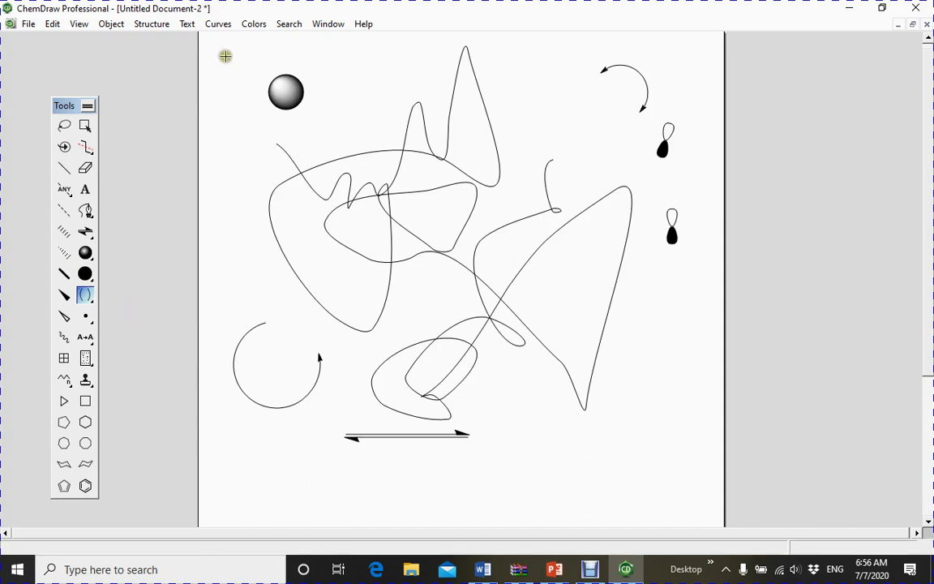
pyautogui.moveTo(226, 54)
pyautogui.mouseDown()
pyautogui.moveTo(479, 248)
pyautogui.moveTo(601, 402)
pyautogui.moveTo(636, 409)
pyautogui.moveTo(524, 396)
pyautogui.mouseUp()
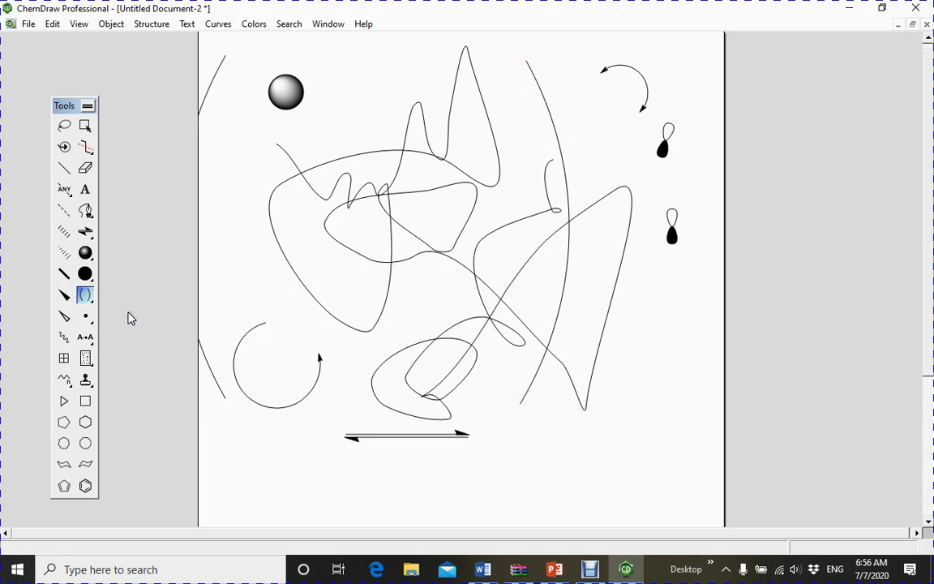
# Try to place a query symbol in the empty area beside the lower end of the freehand curve
pyautogui.click(87, 318)
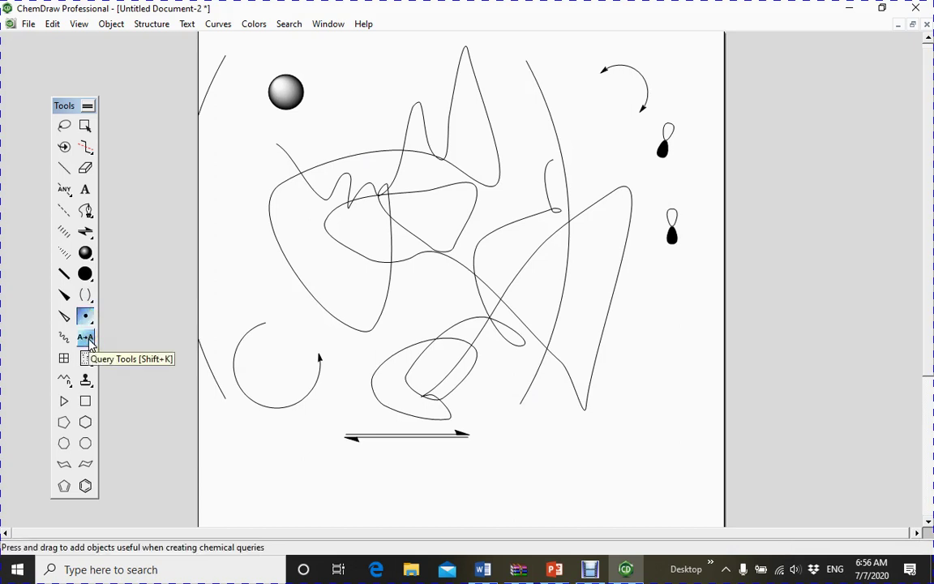
pyautogui.click(88, 339)
pyautogui.moveTo(88, 339); pyautogui.dragTo(126, 349)
pyautogui.click(646, 377)
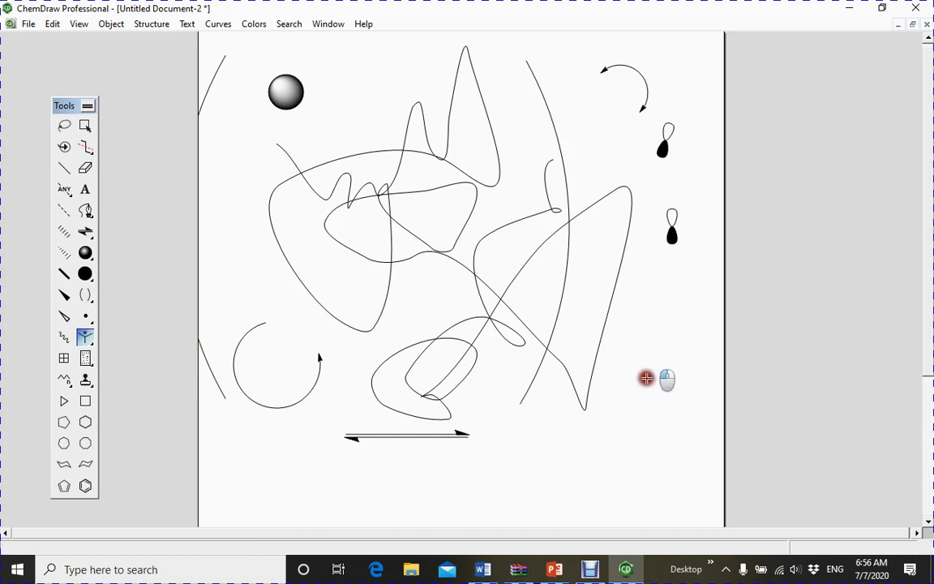
pyautogui.click(614, 358)
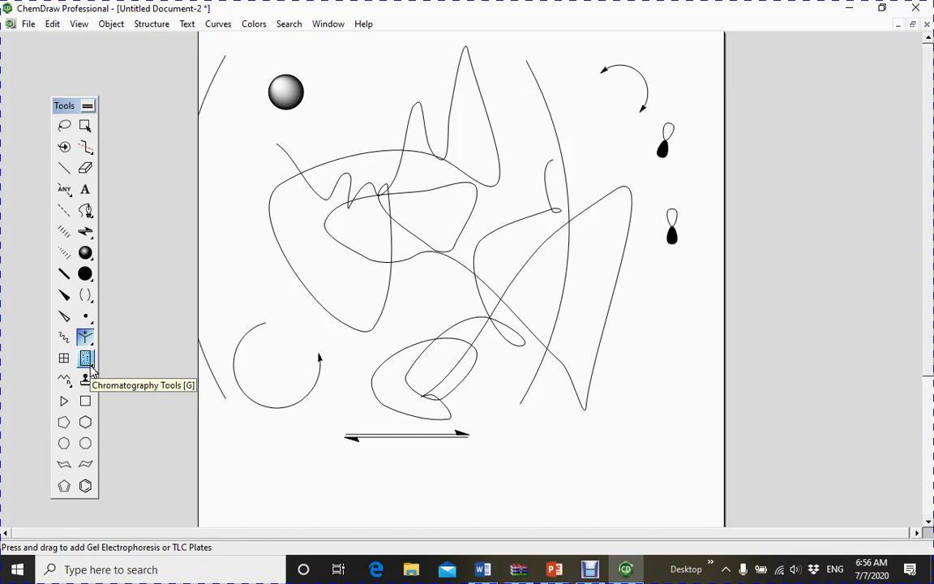
# Create a new blank document
pyautogui.click(25, 24)
pyautogui.click(49, 41)
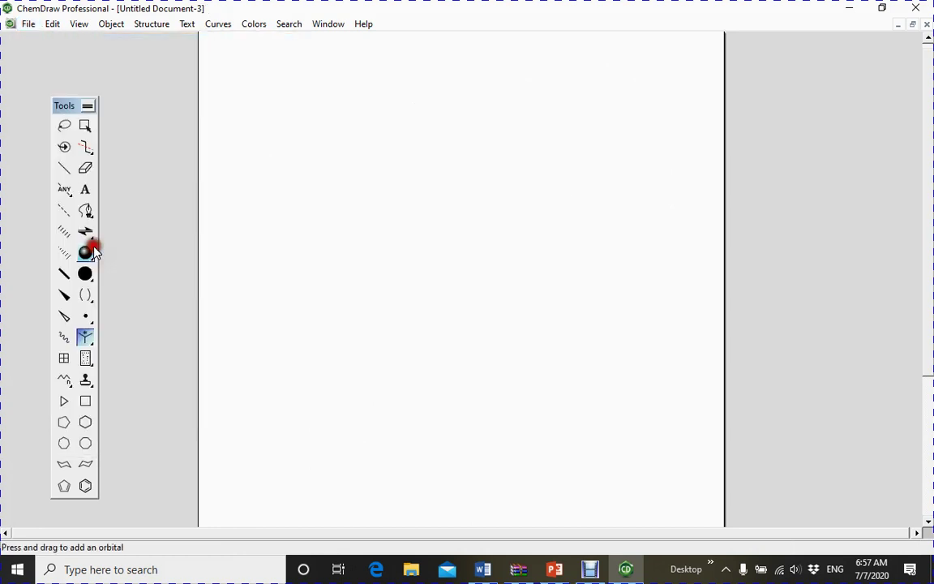
# Draw a tall single-lane TLC plate in the middle of the page and raise its spot toward the solvent front
pyautogui.moveTo(91, 364); pyautogui.dragTo(108, 372)
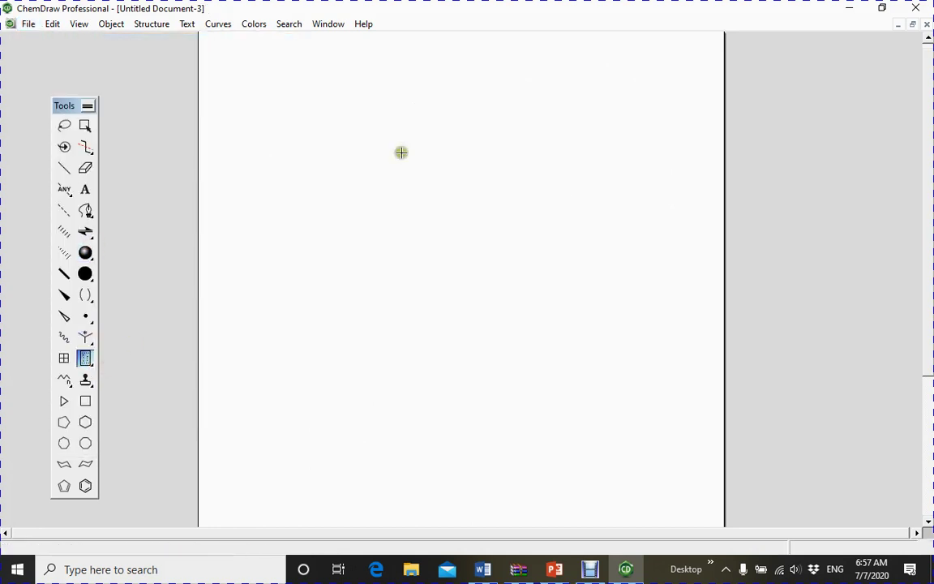
pyautogui.moveTo(404, 135); pyautogui.dragTo(406, 325)
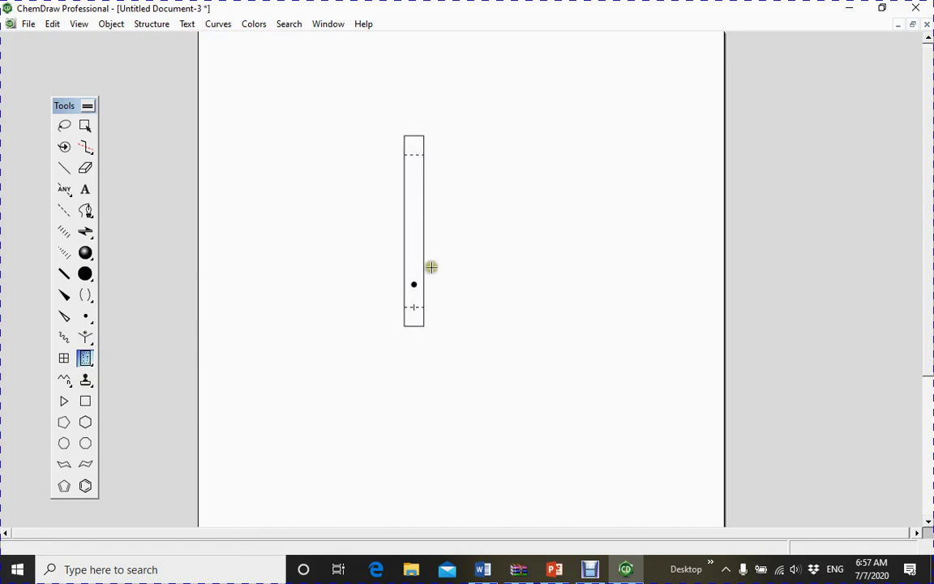
pyautogui.moveTo(417, 285); pyautogui.dragTo(424, 192)
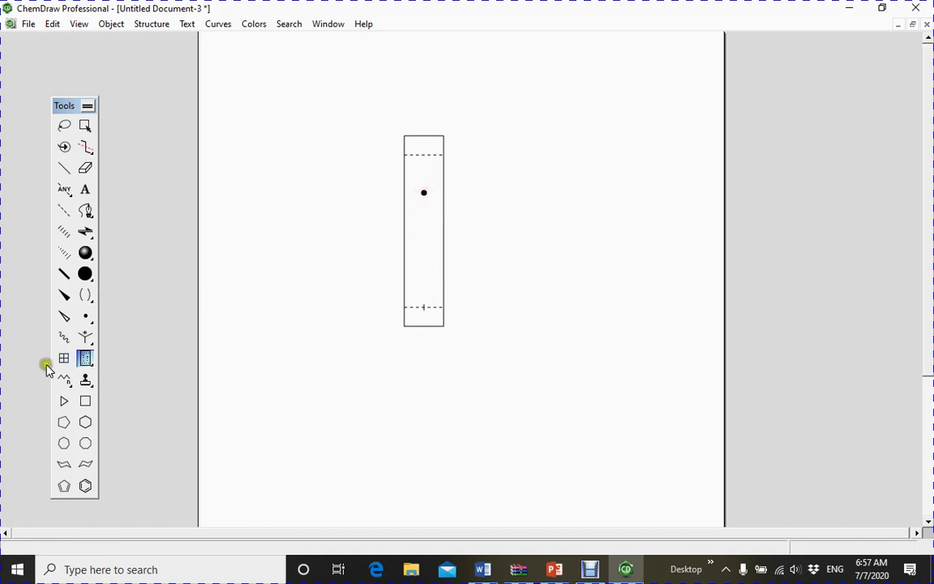
# Draw a gel electrophoresis plate beside the TLC plate and move its band up to about mid-height
pyautogui.moveTo(87, 366); pyautogui.dragTo(133, 378)
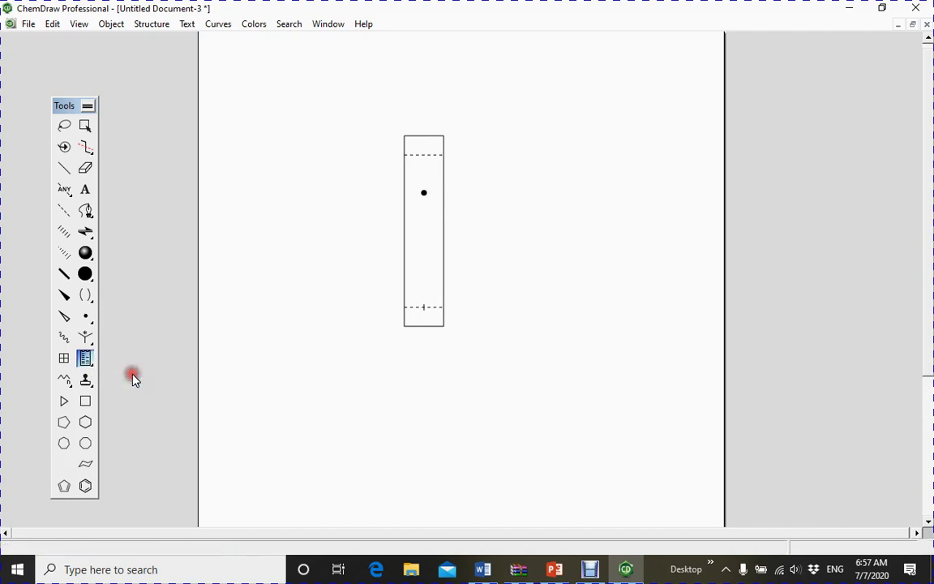
pyautogui.moveTo(521, 128); pyautogui.dragTo(592, 346)
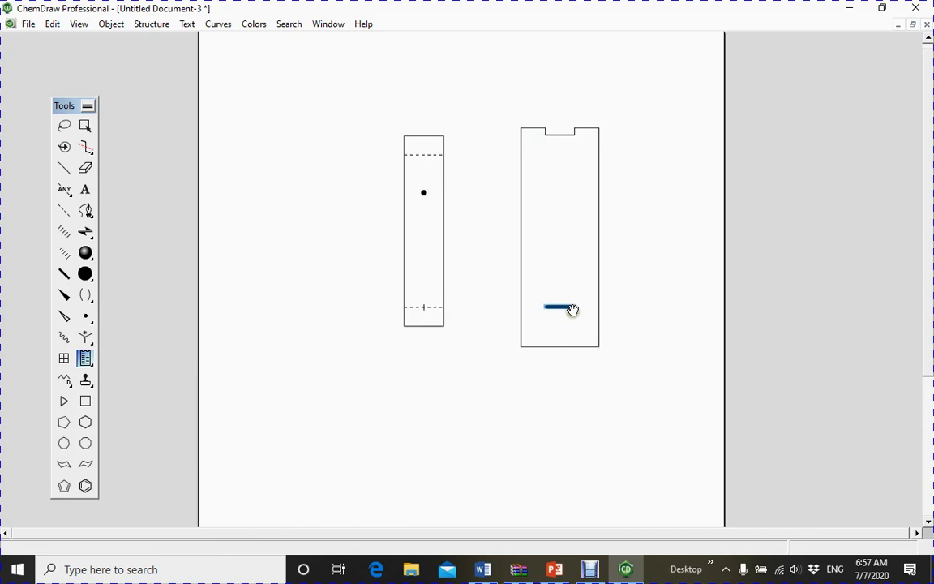
pyautogui.moveTo(574, 311); pyautogui.dragTo(577, 235)
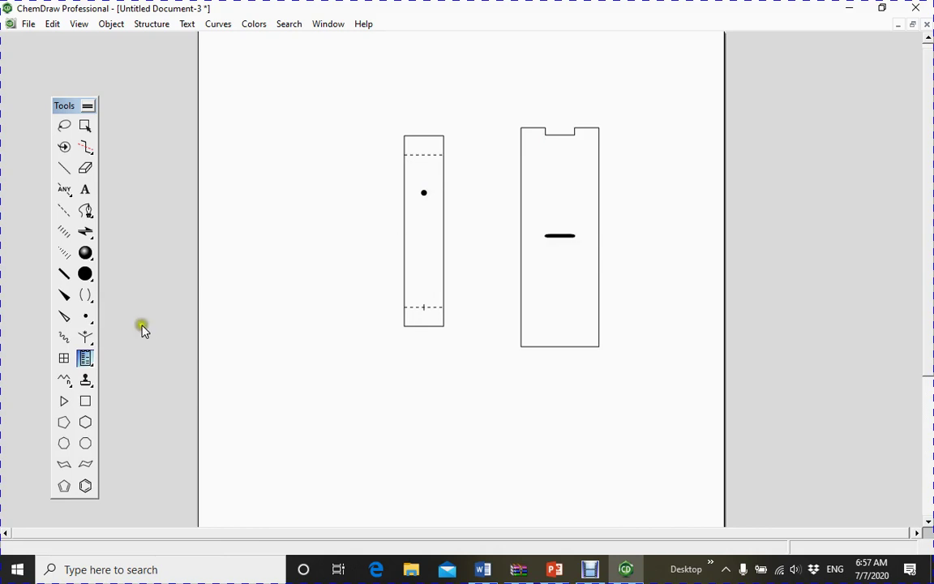
# Place two copies of the wedged benzyl (CH2–phenyl) template beside the TLC plate, one near its lower end and one above its upper end
pyautogui.click(89, 389)
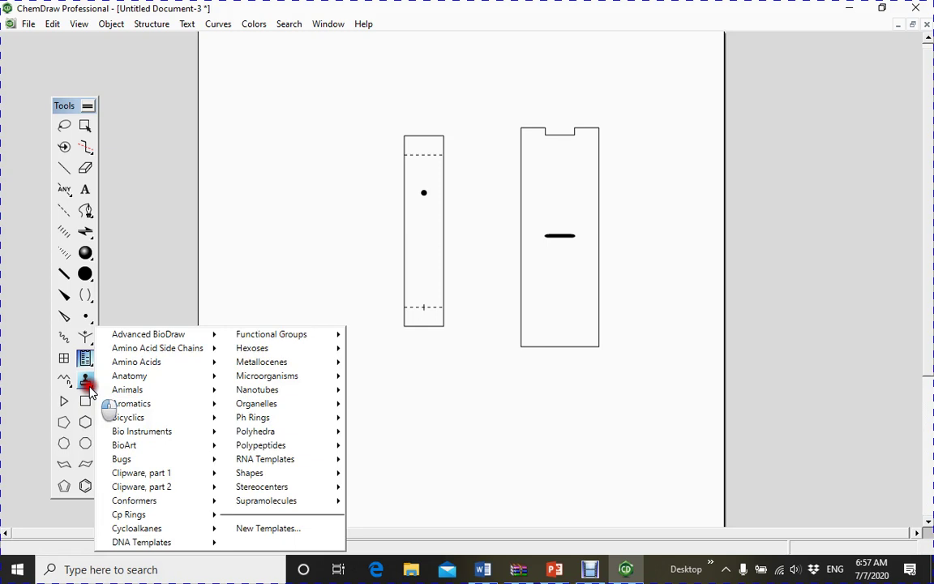
pyautogui.moveTo(89, 390); pyautogui.dragTo(147, 335)
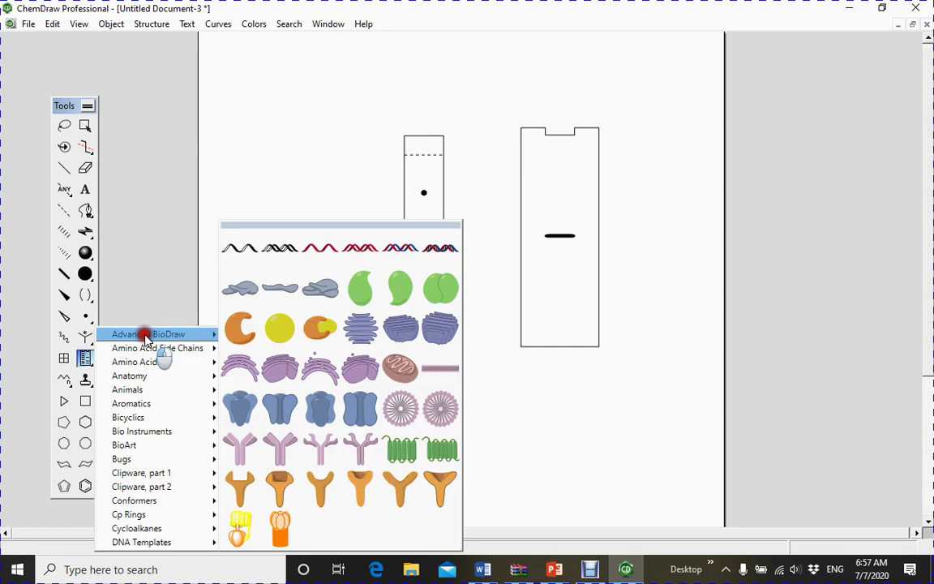
pyautogui.moveTo(146, 335); pyautogui.dragTo(419, 484)
pyautogui.click(291, 308)
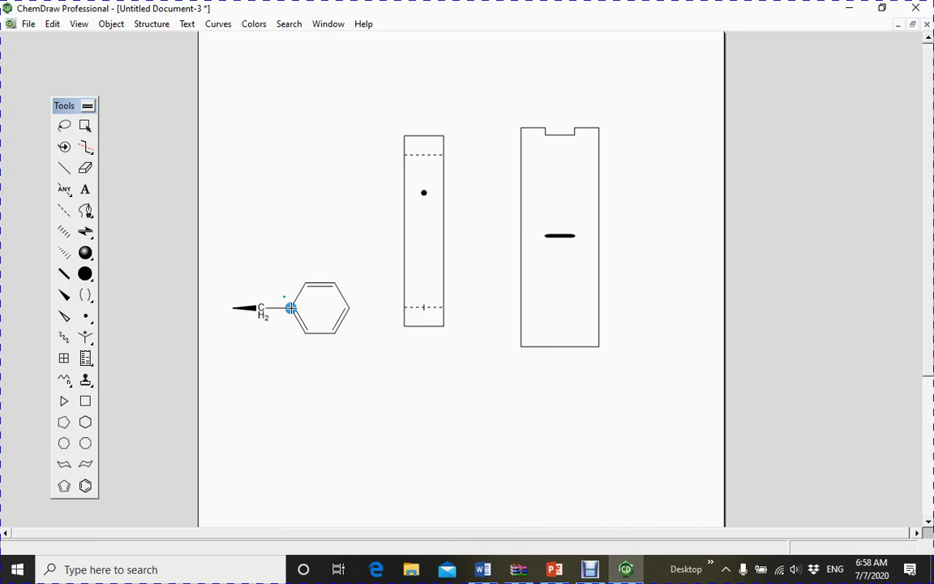
pyautogui.click(302, 100)
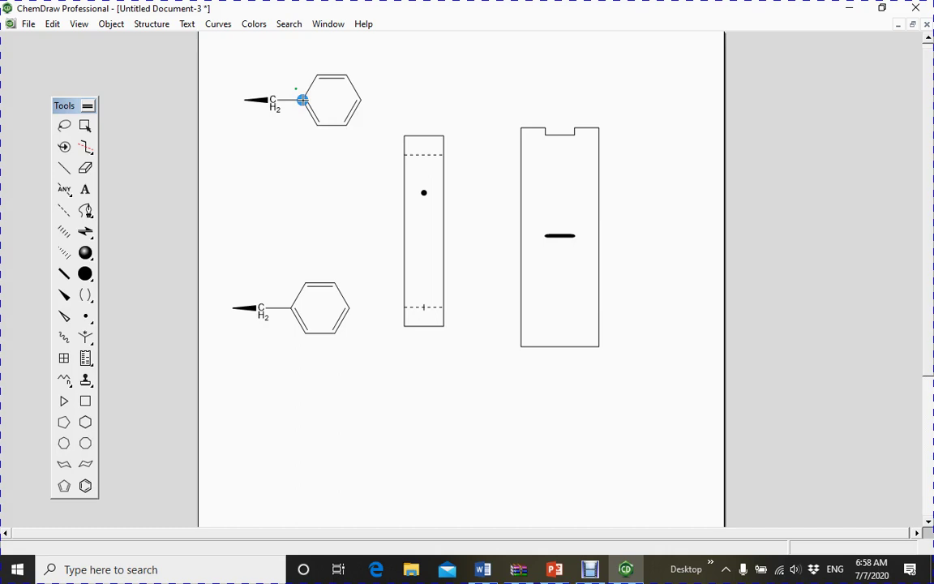
# Browse the template collections, including Anatomy, Animals, Aromatics, Bicyclics, BioArt, Cp Rings and DNA Templates
pyautogui.click(87, 381)
pyautogui.moveTo(90, 384); pyautogui.dragTo(144, 379)
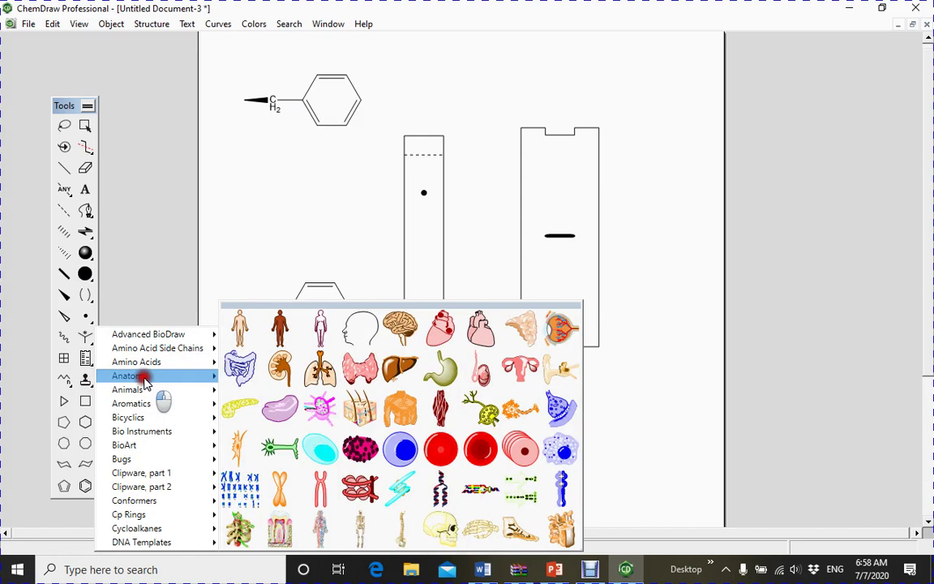
pyautogui.moveTo(143, 379); pyautogui.dragTo(173, 393)
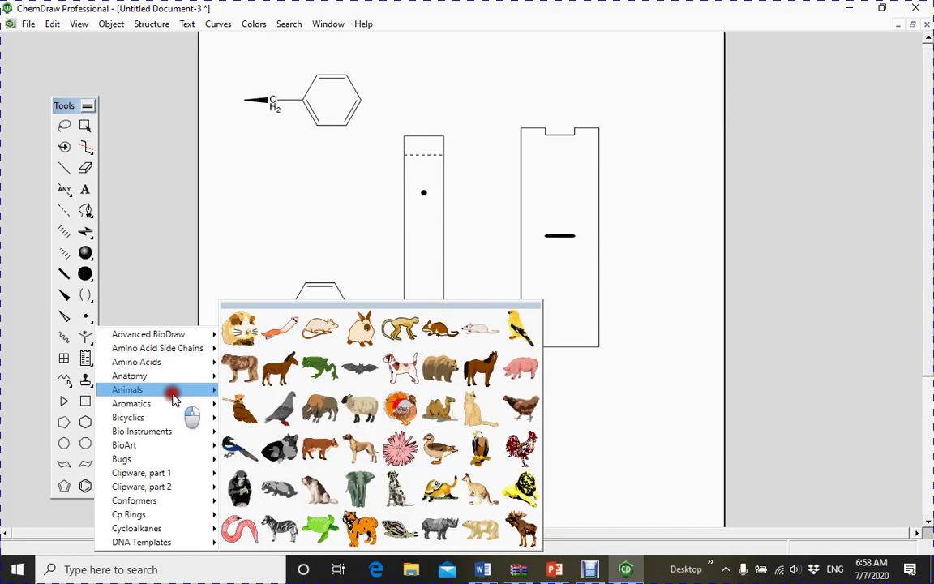
pyautogui.moveTo(173, 395); pyautogui.dragTo(176, 403)
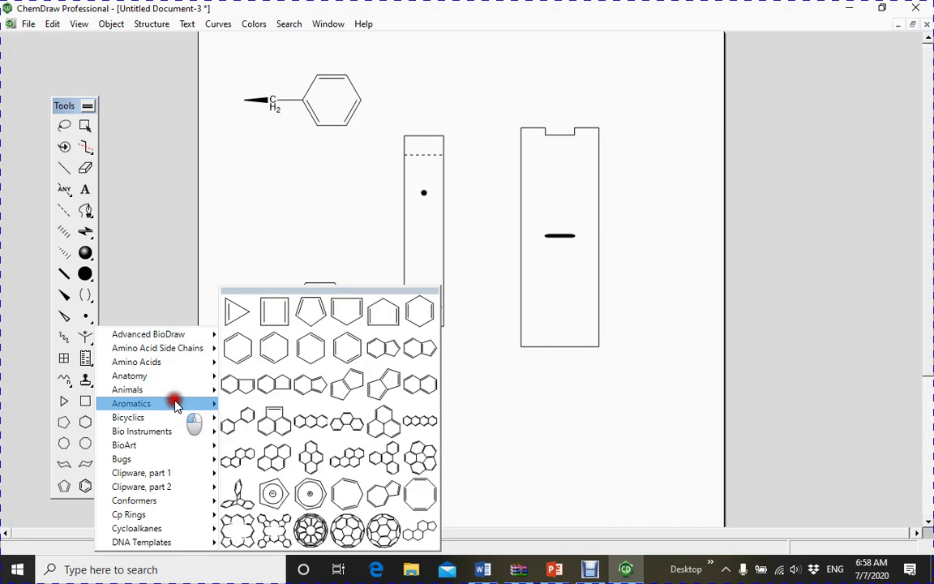
pyautogui.moveTo(185, 415)
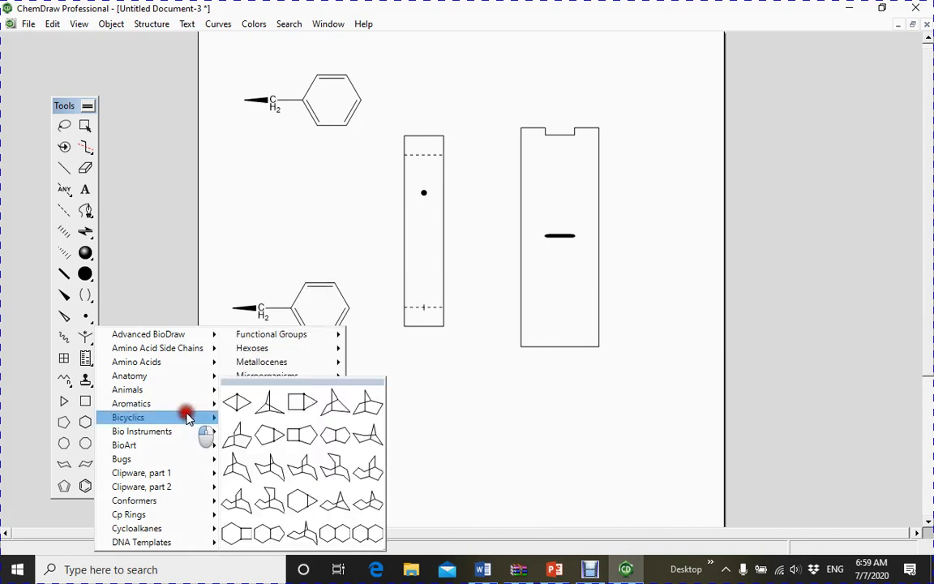
pyautogui.moveTo(192, 436)
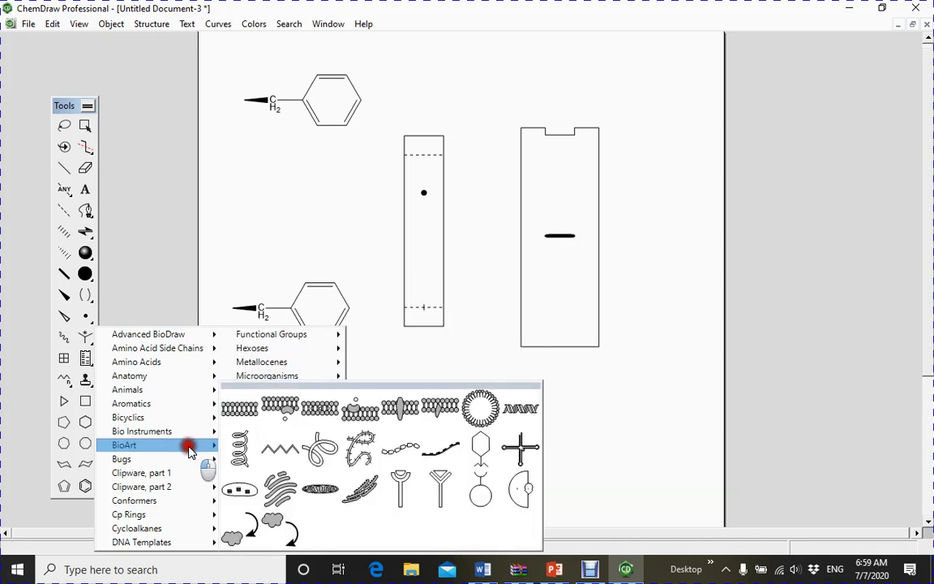
pyautogui.moveTo(193, 460)
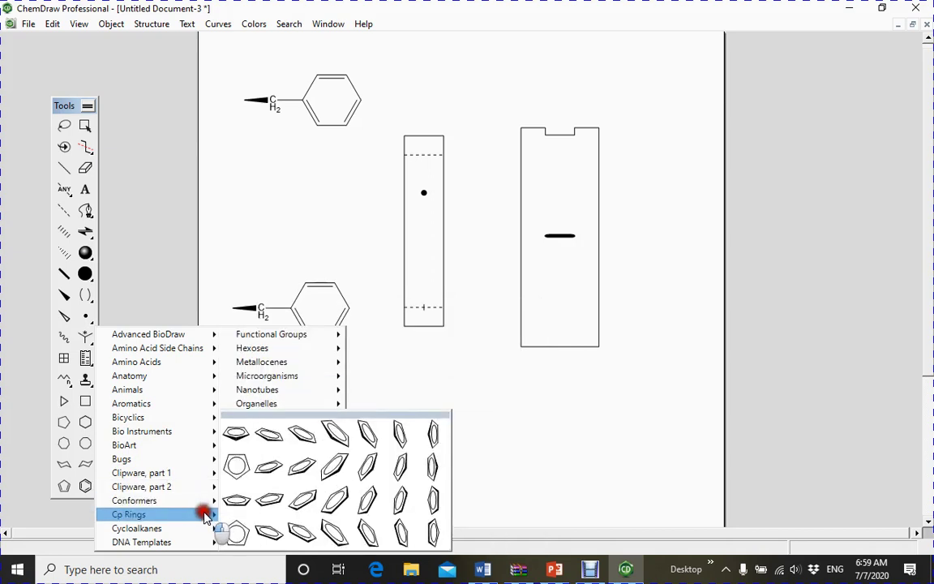
pyautogui.moveTo(205, 531)
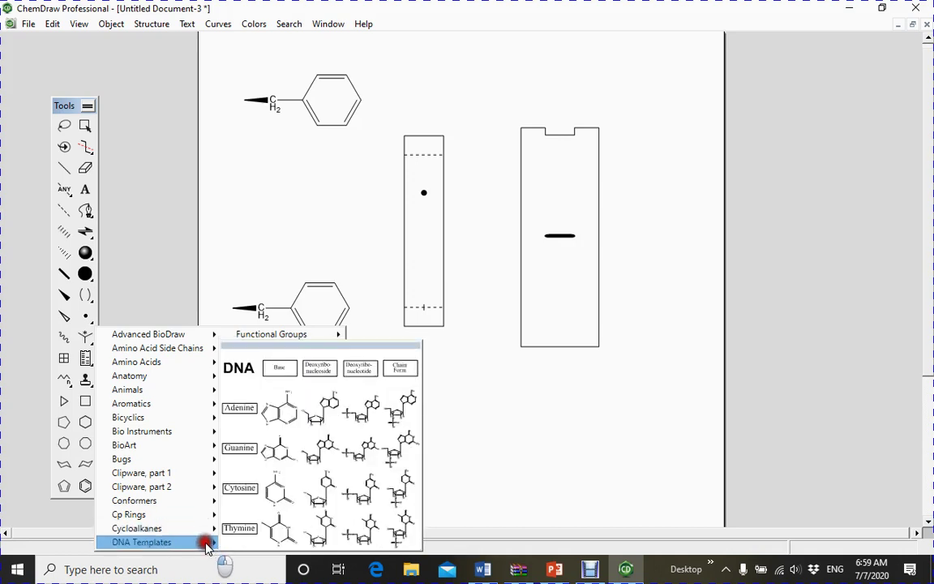
pyautogui.click(205, 543)
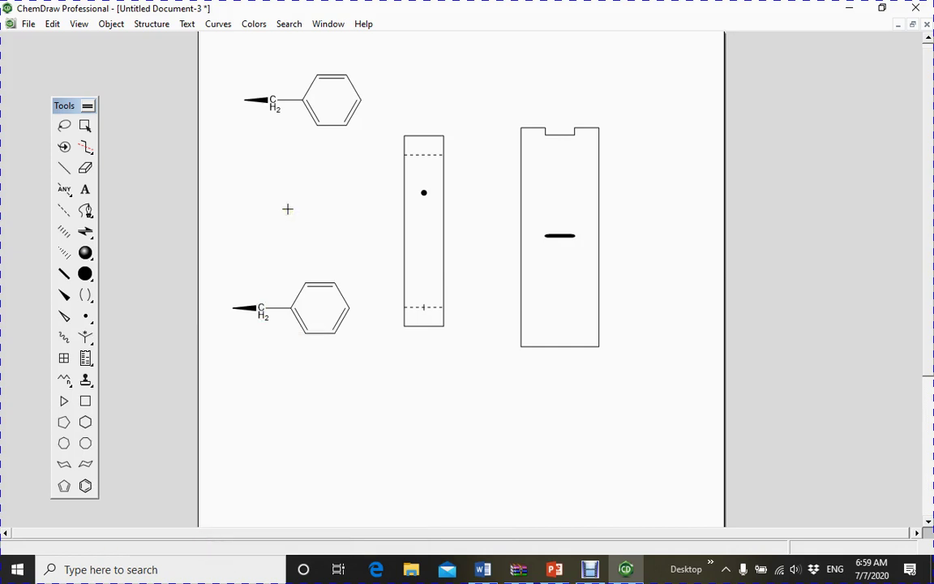
pyautogui.click(81, 124)
pyautogui.moveTo(592, 572)
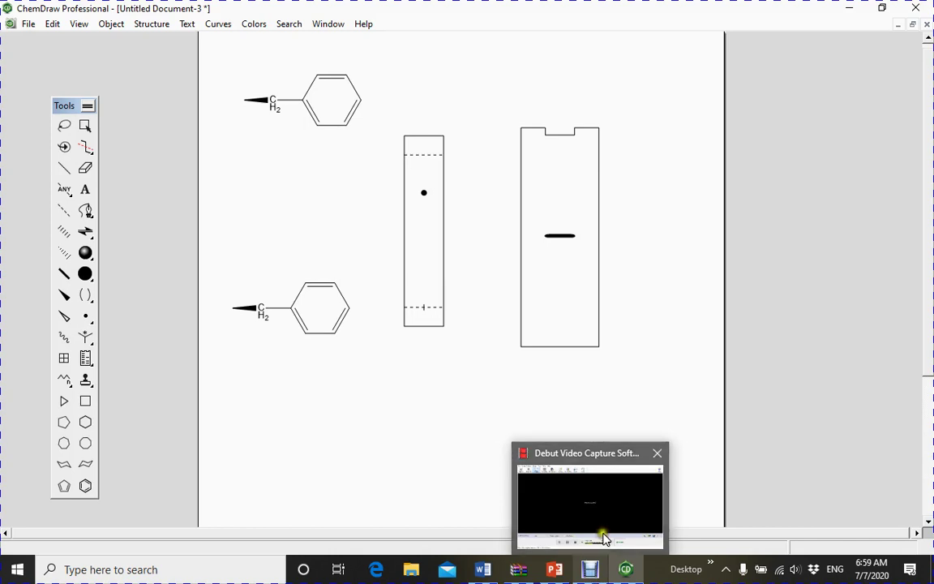
pyautogui.moveTo(605, 538)
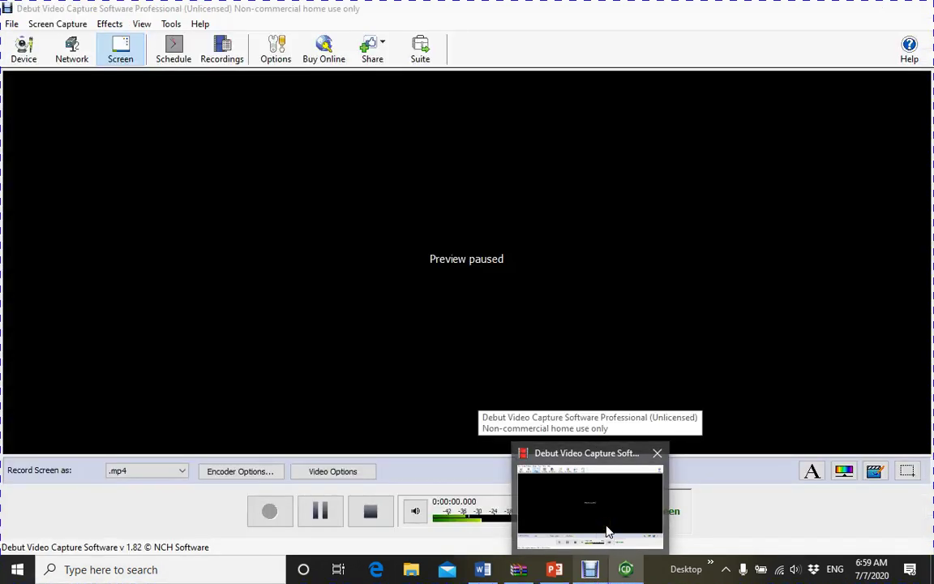
pyautogui.click(604, 533)
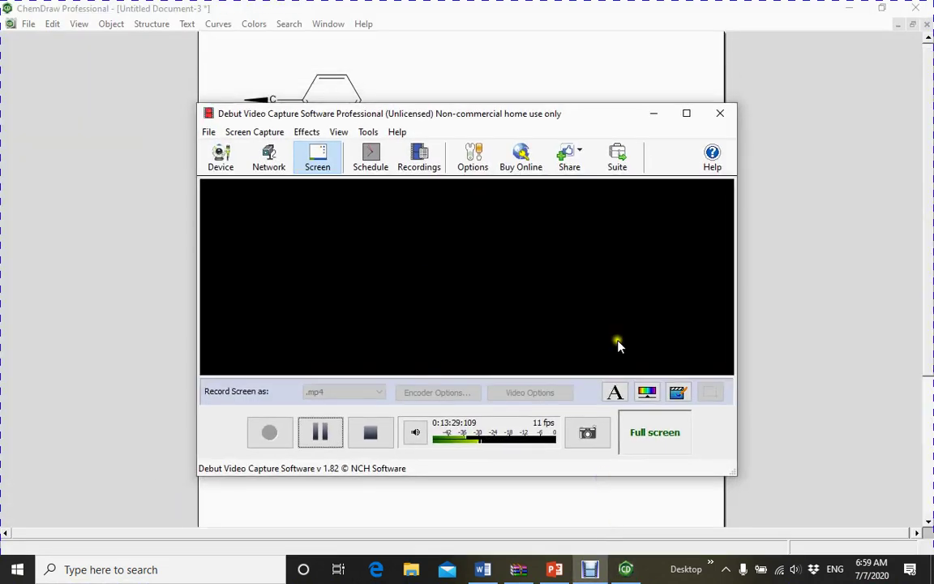
pyautogui.click(654, 115)
pyautogui.click(436, 154)
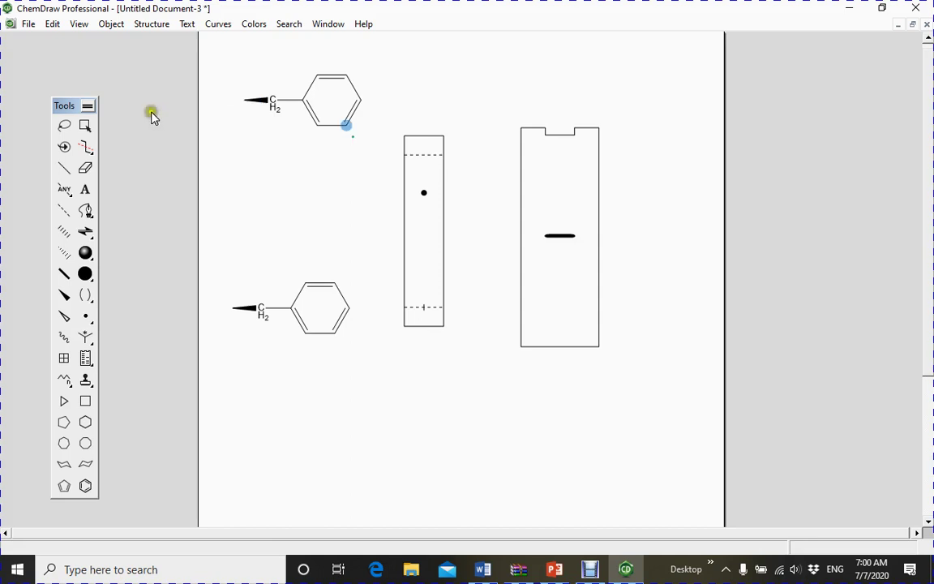
# Create a new blank document
pyautogui.click(29, 24)
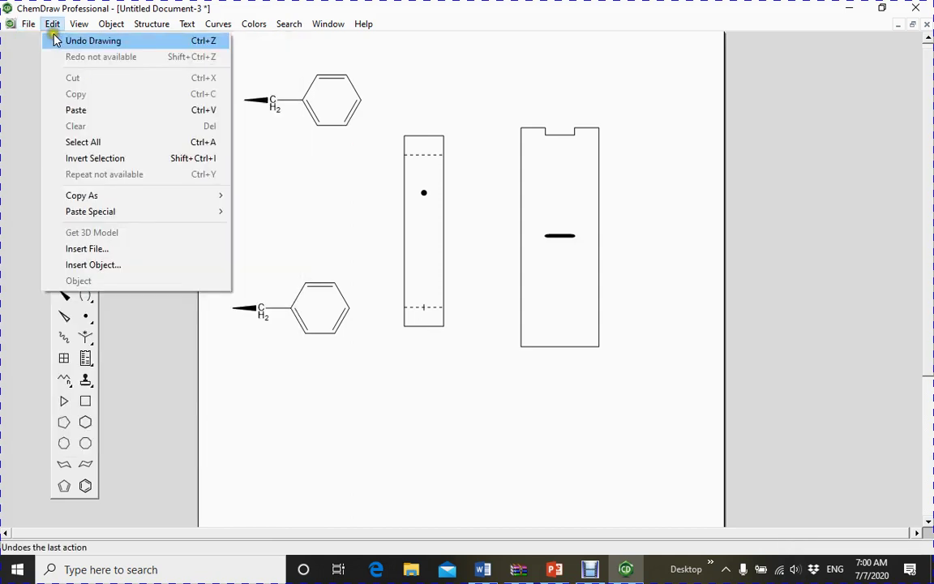
pyautogui.click(32, 39)
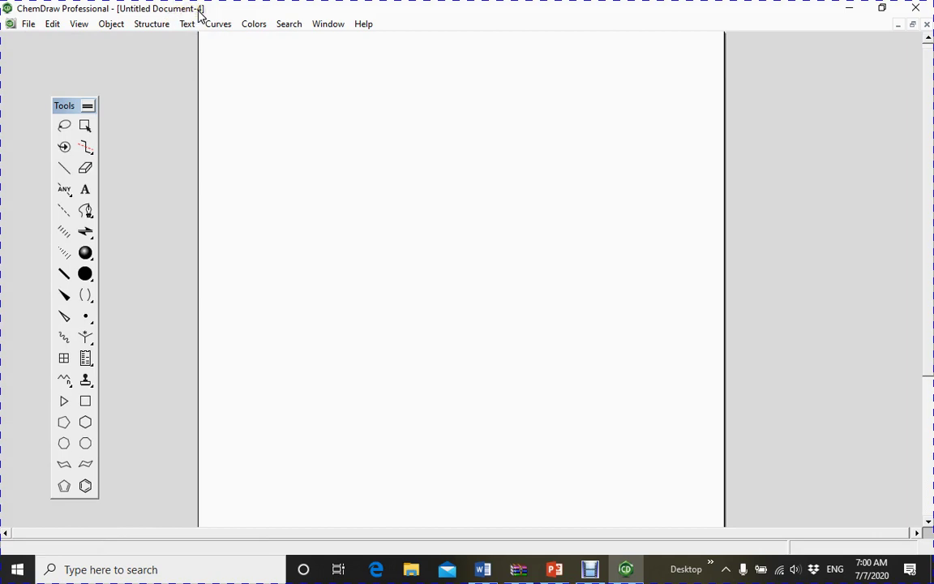
# Minimize the ChemDraw window, bring it back, shrink it to a floating window and maximize it again
pyautogui.click(851, 11)
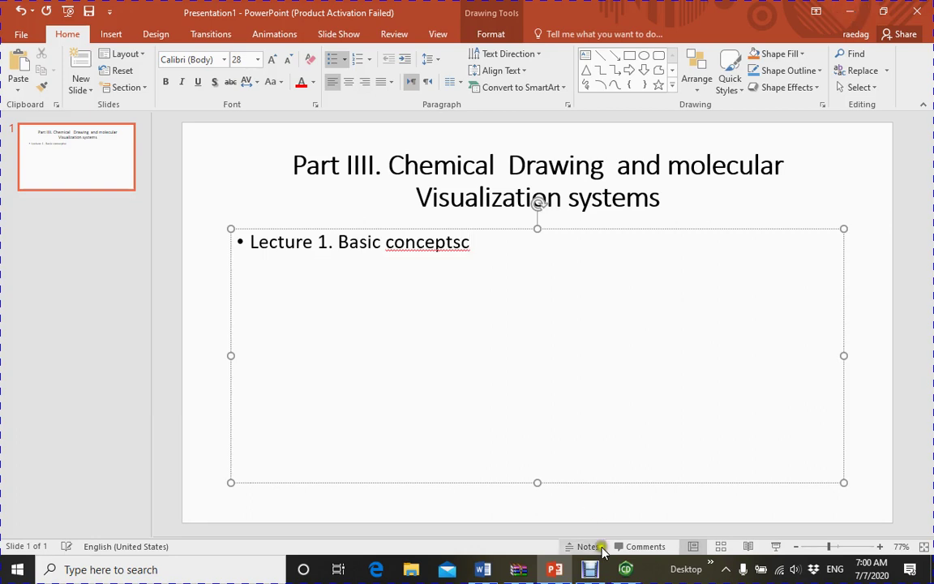
pyautogui.click(627, 569)
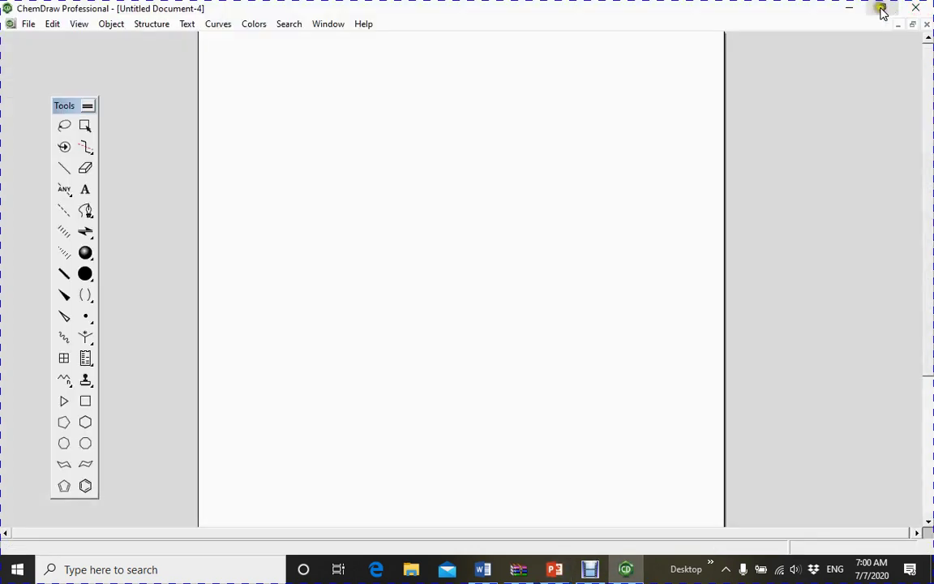
pyautogui.click(882, 10)
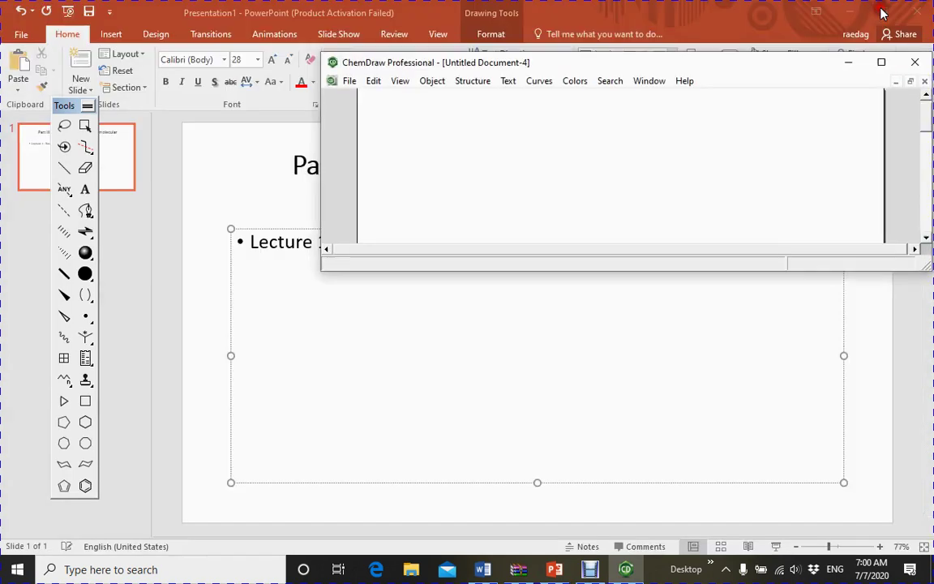
pyautogui.click(882, 62)
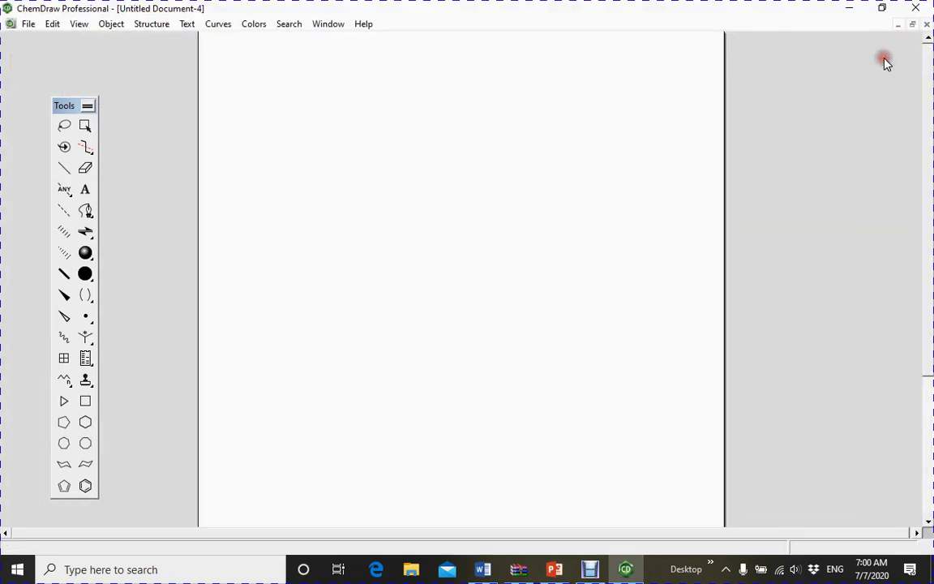
# Float the new document inside the program window, move it off the document beneath, and maximize it again
pyautogui.click(912, 23)
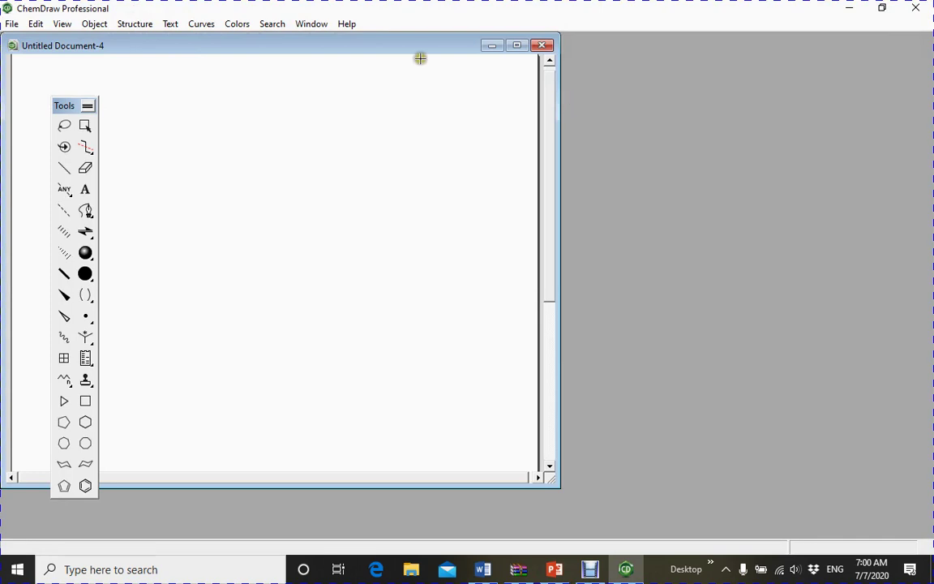
pyautogui.moveTo(413, 49); pyautogui.dragTo(452, 78)
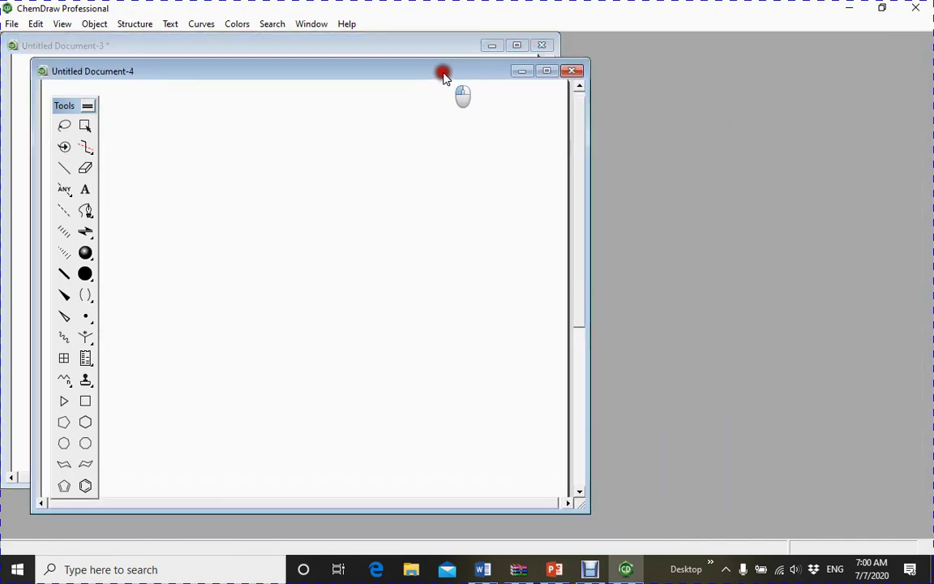
pyautogui.click(553, 73)
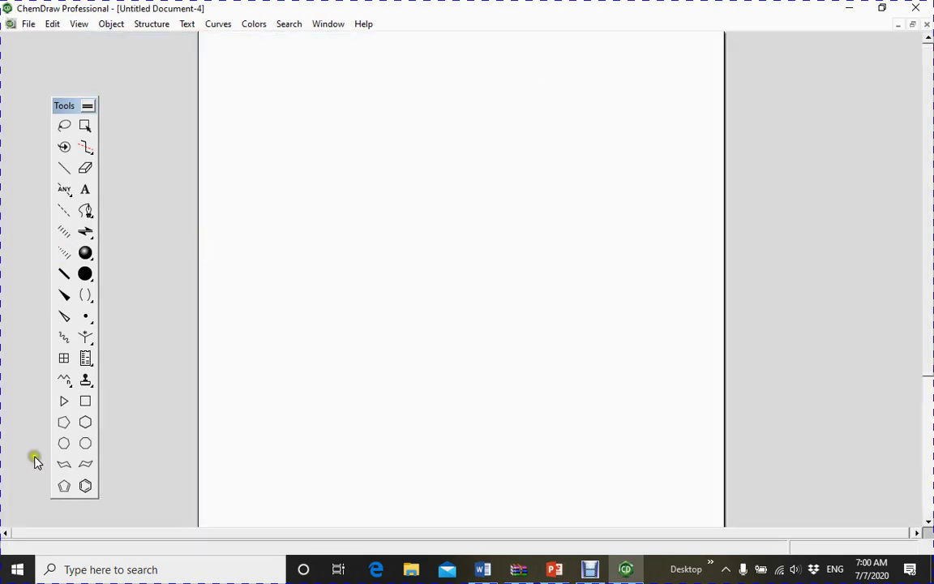
# Choose the Solid Bond tool and review the available object, text, curve and search commands
pyautogui.click(64, 168)
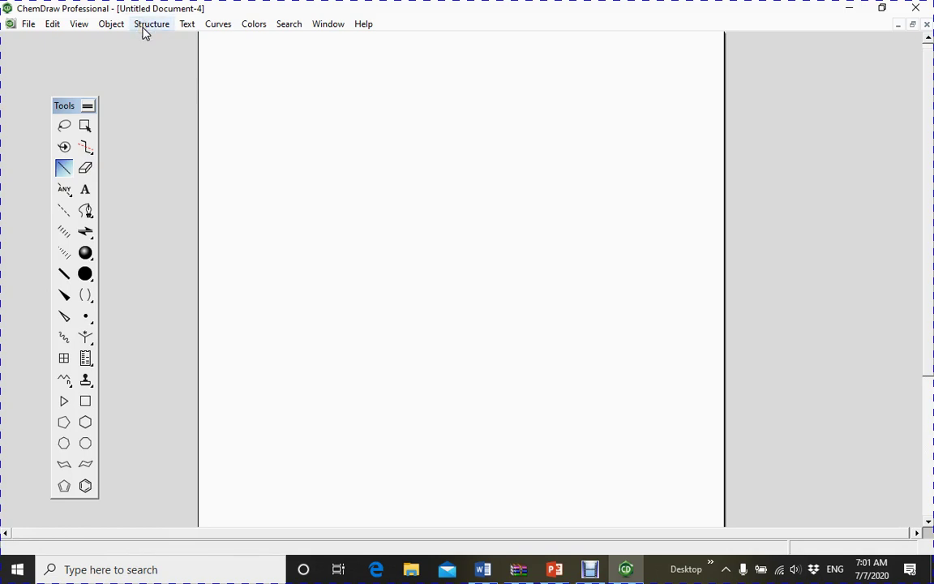
pyautogui.click(77, 24)
pyautogui.moveTo(112, 24)
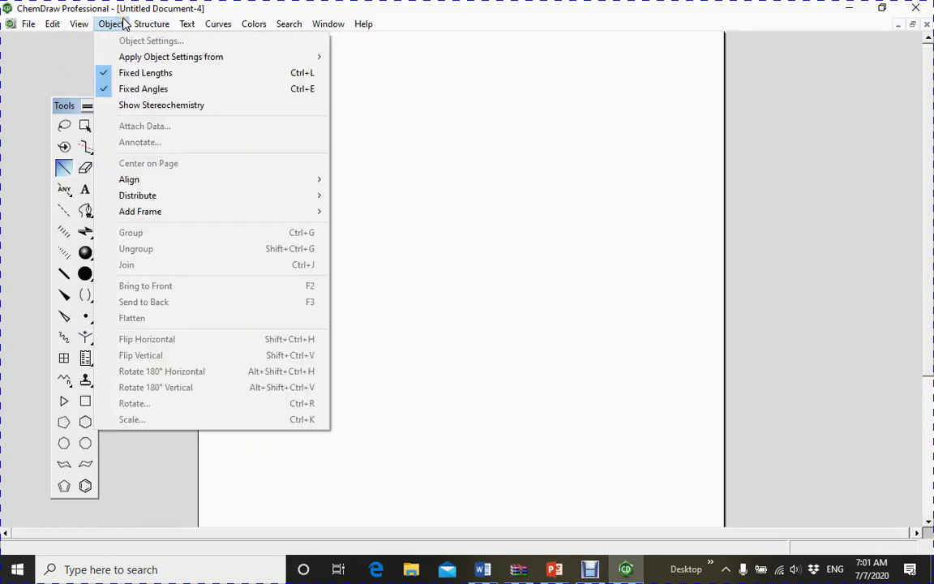
pyautogui.moveTo(144, 25)
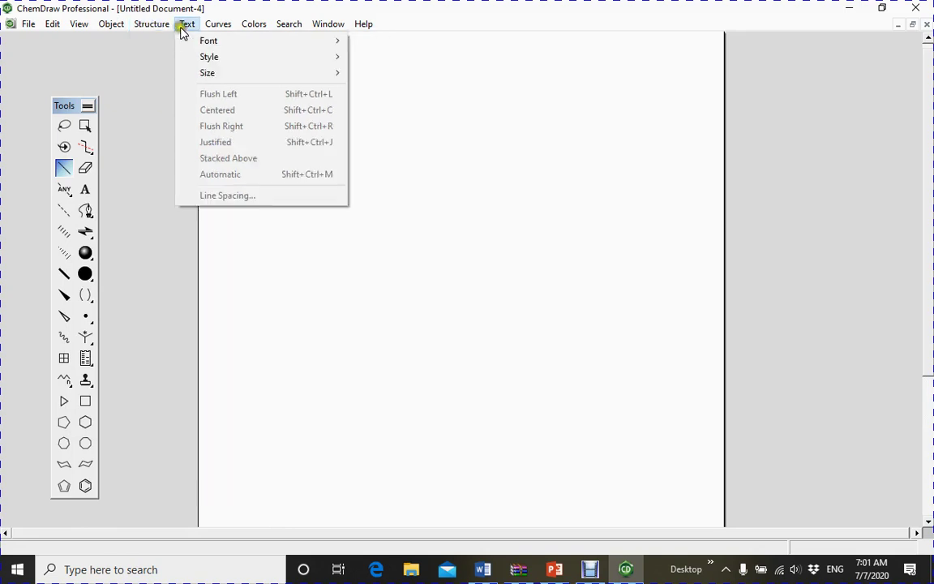
pyautogui.moveTo(211, 30)
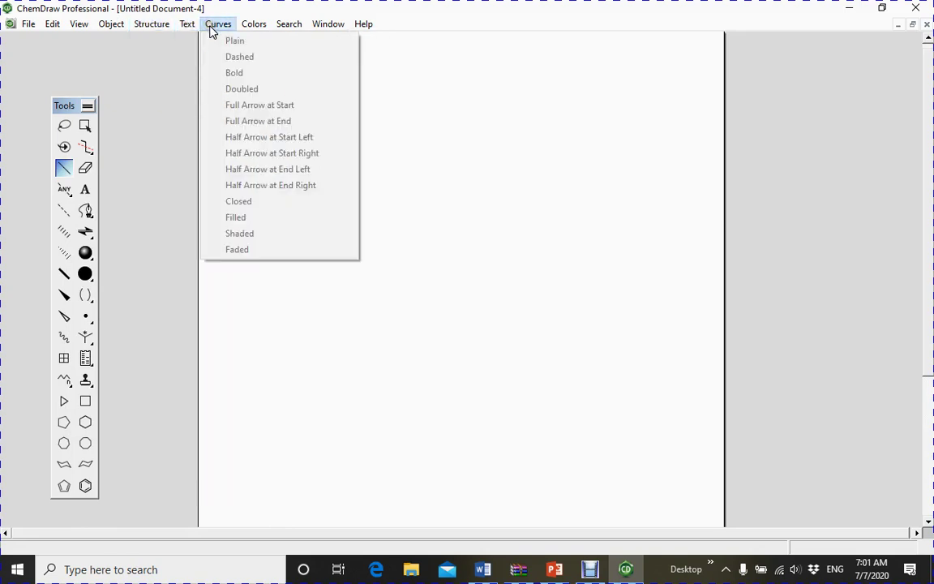
pyautogui.moveTo(281, 26)
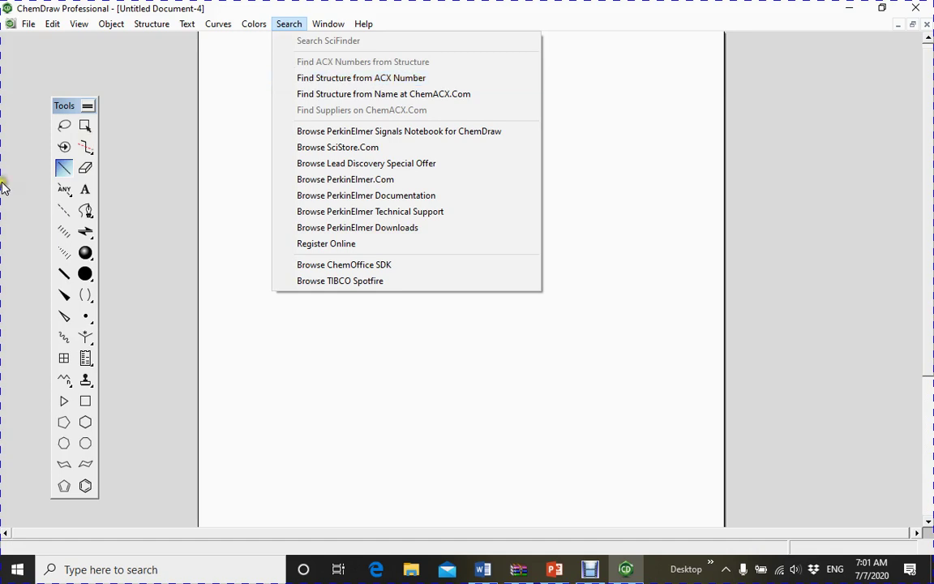
pyautogui.click(56, 144)
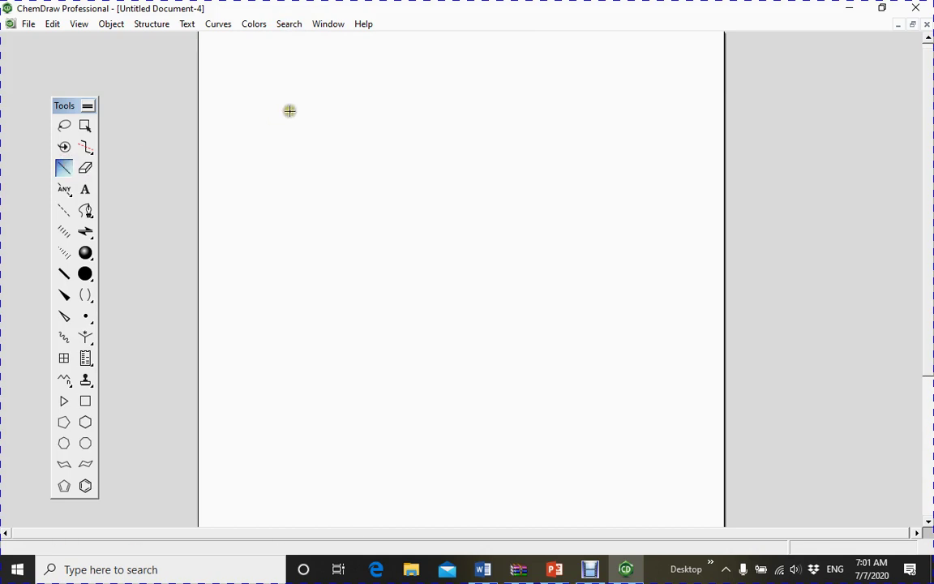
# Draw two connected single bonds near the page's upper-left corner and a separate single bond just below them
pyautogui.moveTo(291, 110)
pyautogui.mouseDown()
pyautogui.moveTo(263, 142)
pyautogui.moveTo(269, 150)
pyautogui.mouseUp()
pyautogui.moveTo(269, 179); pyautogui.dragTo(272, 201)
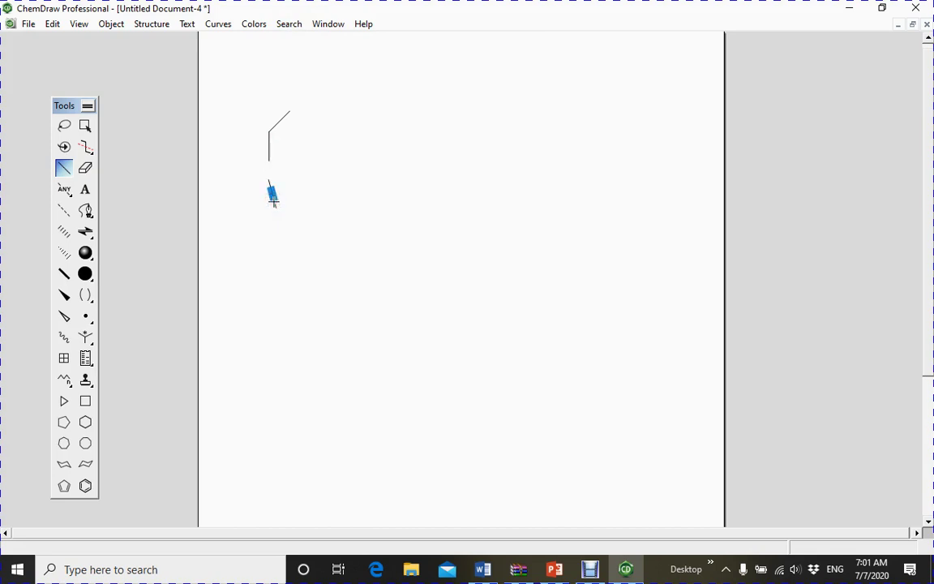
# Erase the detached bond below the two connected bonds and return to the Solid Bond tool
pyautogui.click(87, 168)
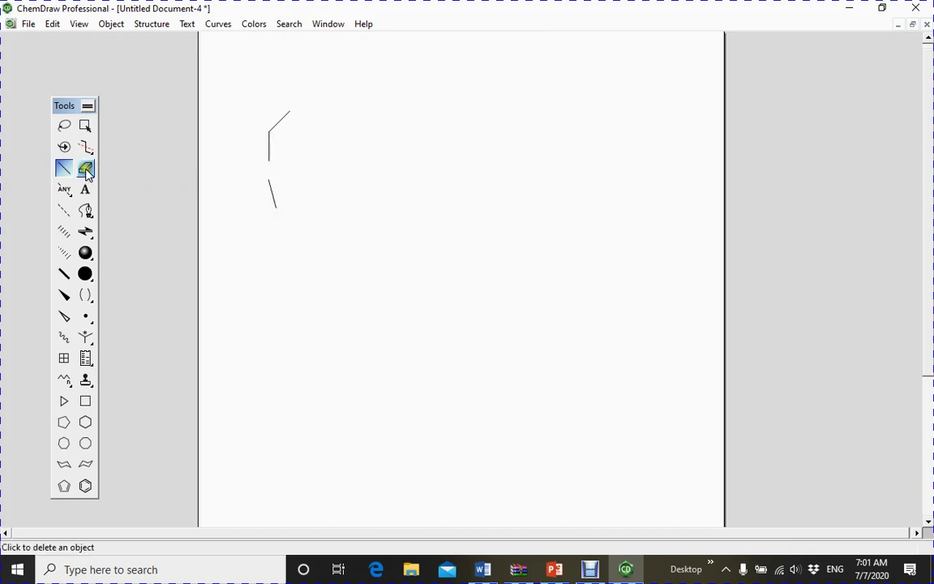
pyautogui.click(273, 197)
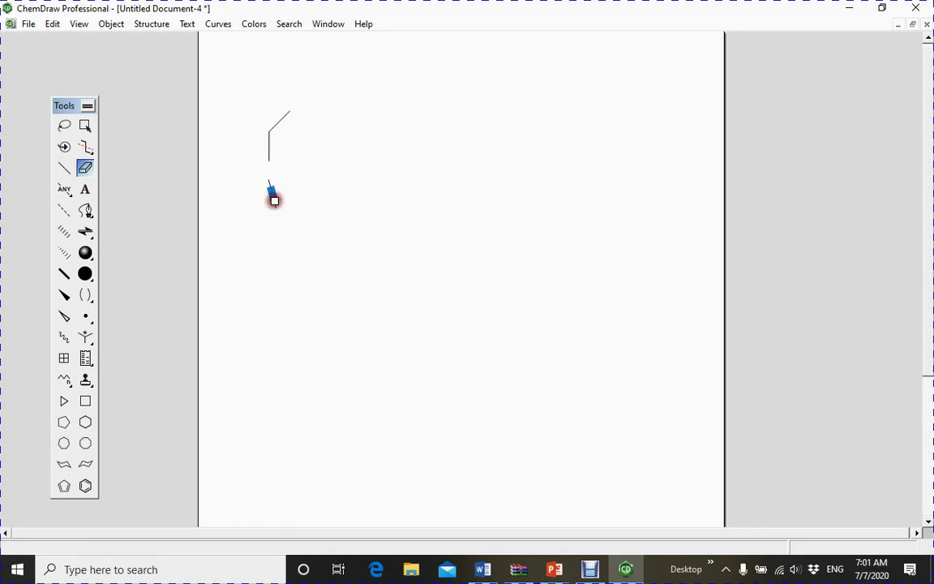
pyautogui.click(65, 168)
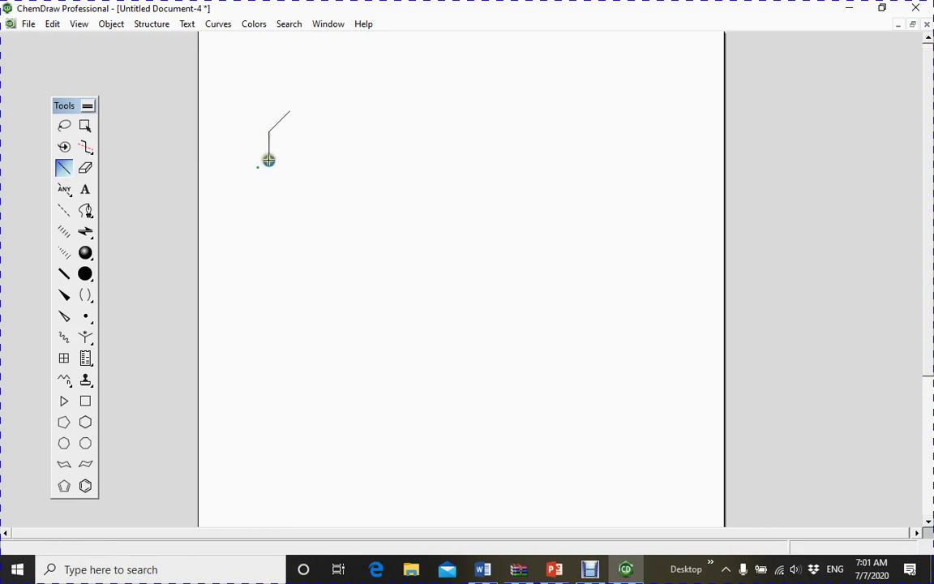
# Complete the six-membered ring with single bonds and make its upper-right, lower-right and left bonds double
pyautogui.moveTo(268, 161)
pyautogui.mouseDown()
pyautogui.moveTo(295, 176)
pyautogui.moveTo(315, 156)
pyautogui.moveTo(315, 125)
pyautogui.moveTo(297, 114)
pyautogui.mouseUp()
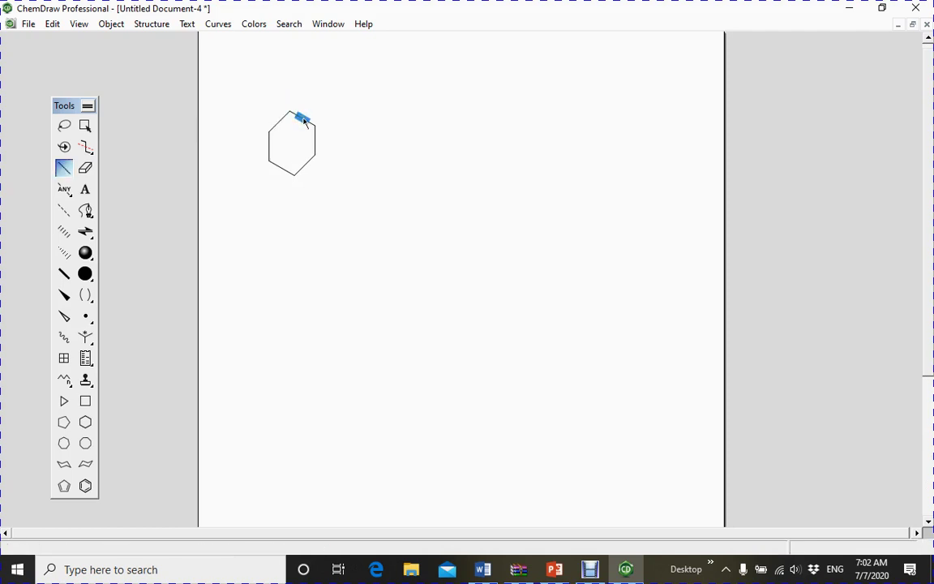
pyautogui.click(303, 120)
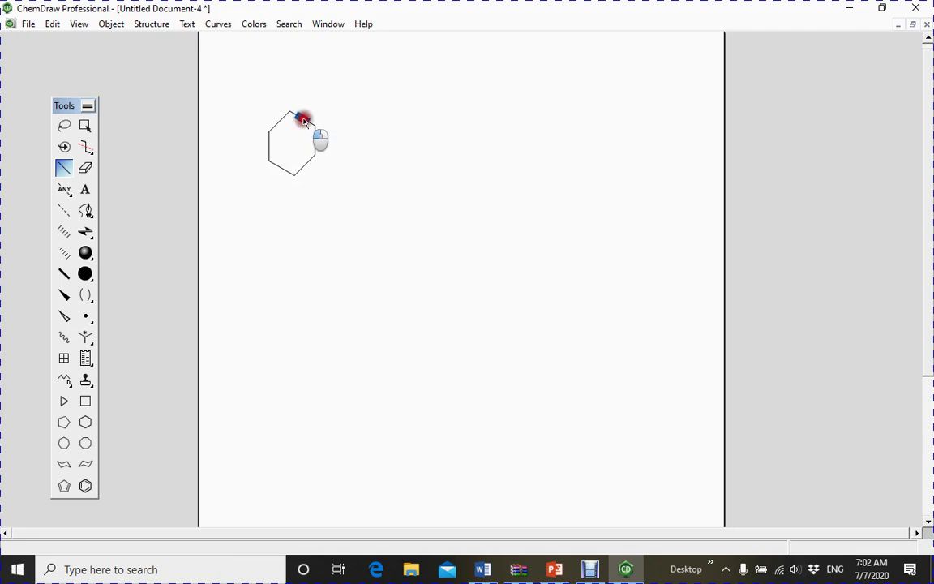
pyautogui.click(306, 166)
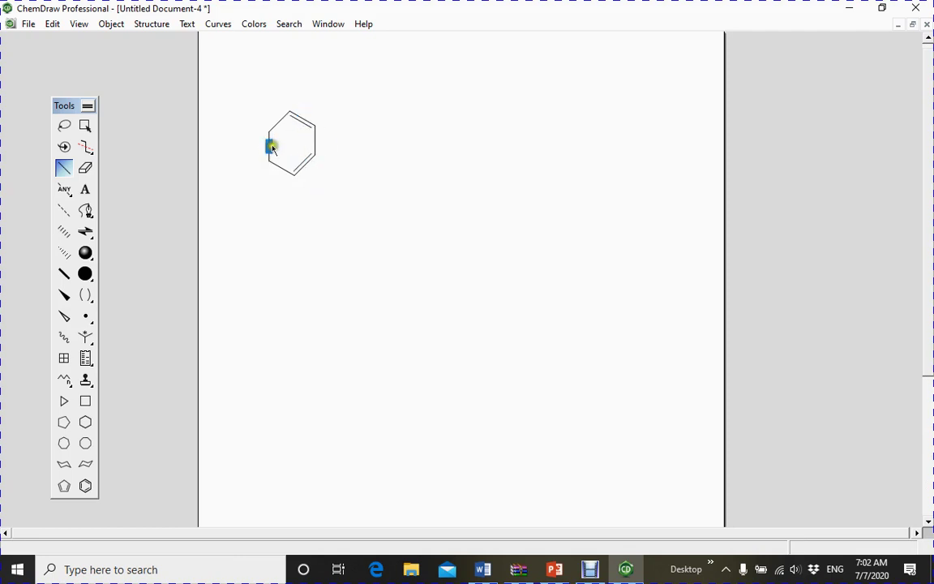
pyautogui.click(271, 147)
# Select the hand-drawn benzene ring and run Check Structure on it
pyautogui.click(85, 126)
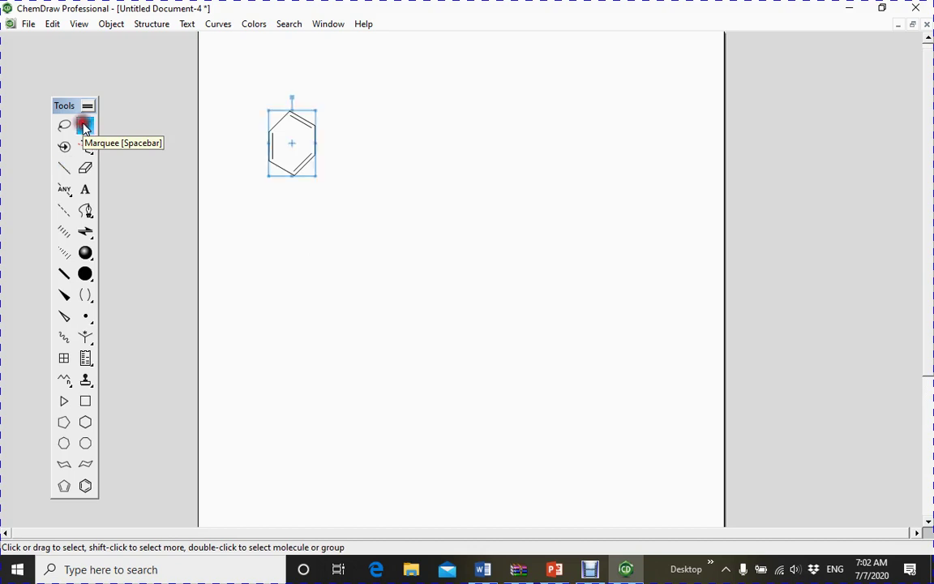
pyautogui.click(150, 25)
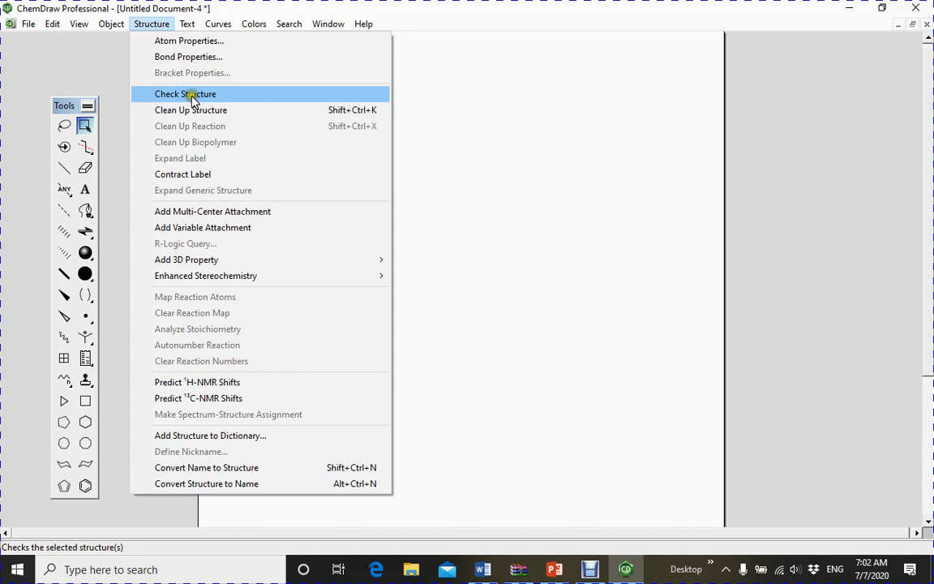
pyautogui.click(192, 96)
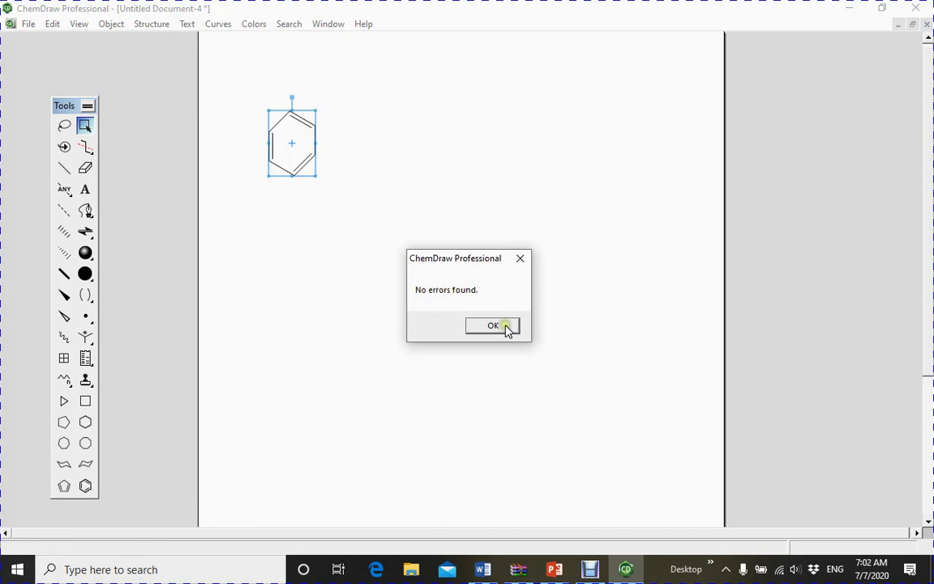
pyautogui.click(522, 259)
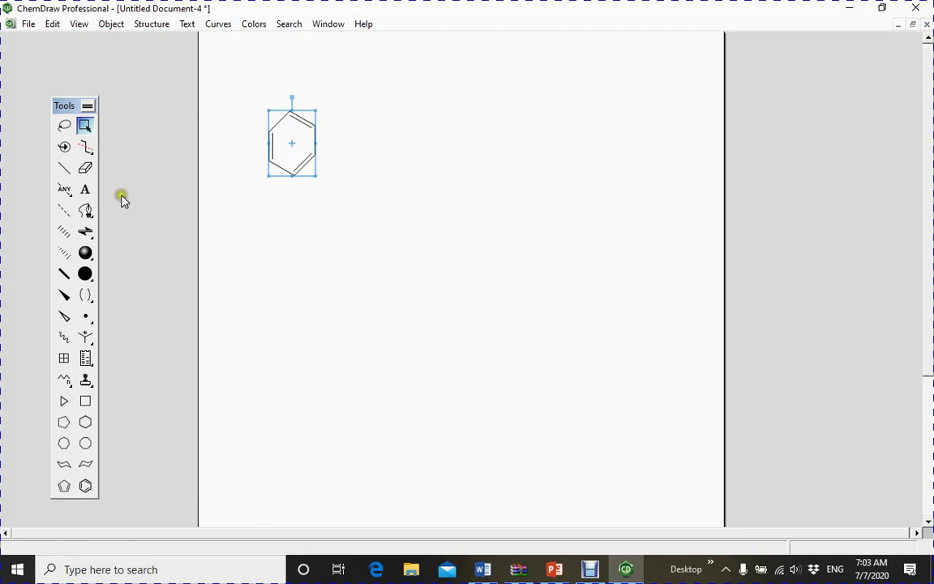
# Raise the ring's lower-right double bond to a triple bond with the Solid Bond tool
pyautogui.click(63, 170)
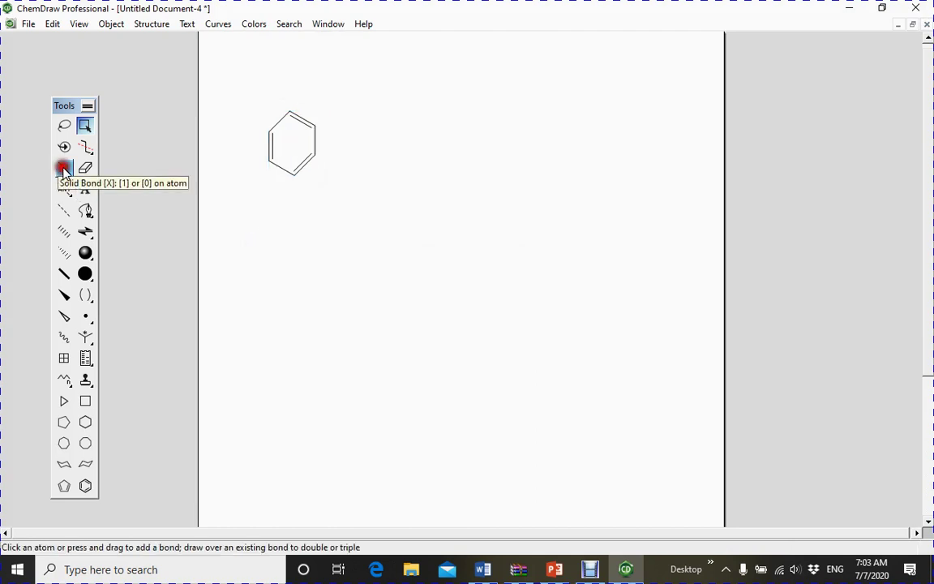
pyautogui.click(299, 164)
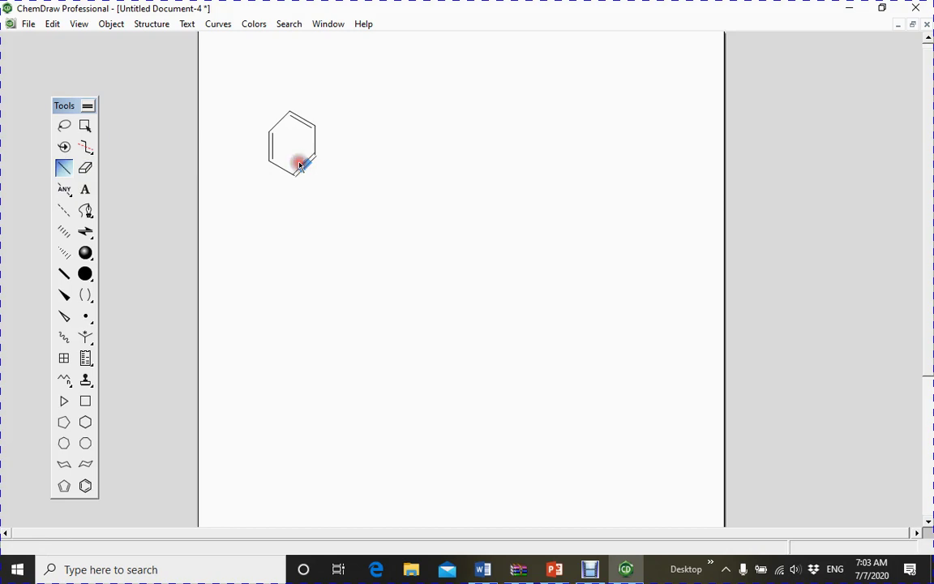
pyautogui.click(299, 165)
pyautogui.click(311, 159)
pyautogui.click(315, 157)
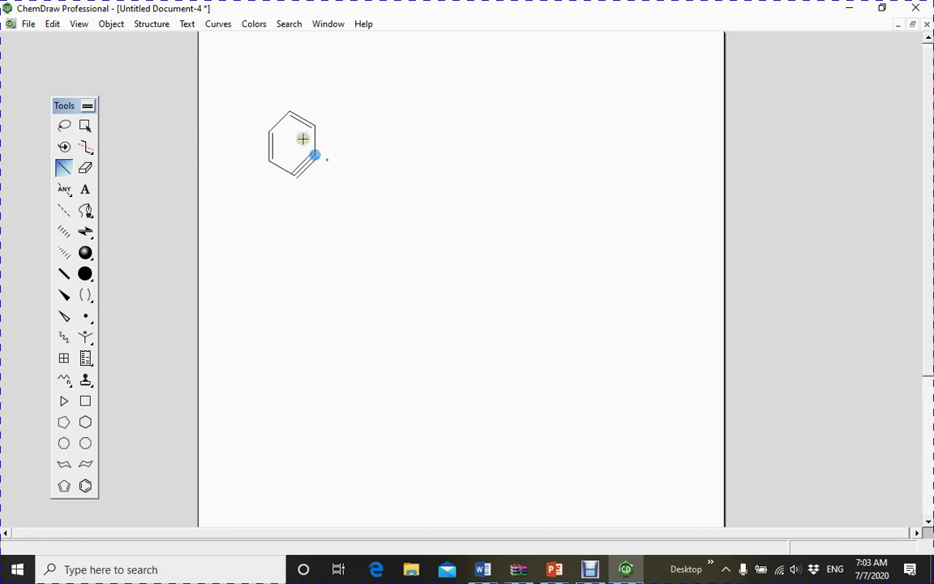
# Reselect the ring with its triple bond and run Check Structure on it
pyautogui.click(85, 125)
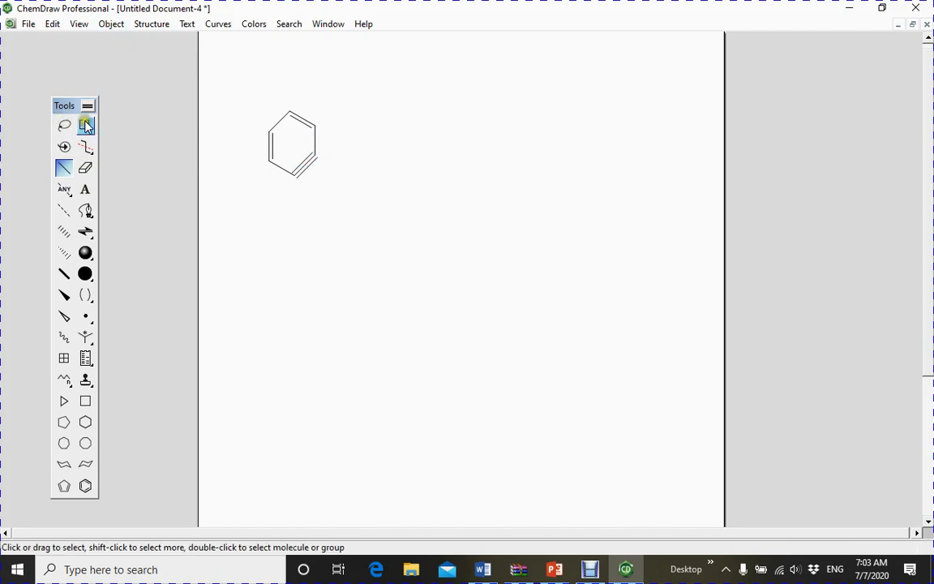
pyautogui.click(150, 23)
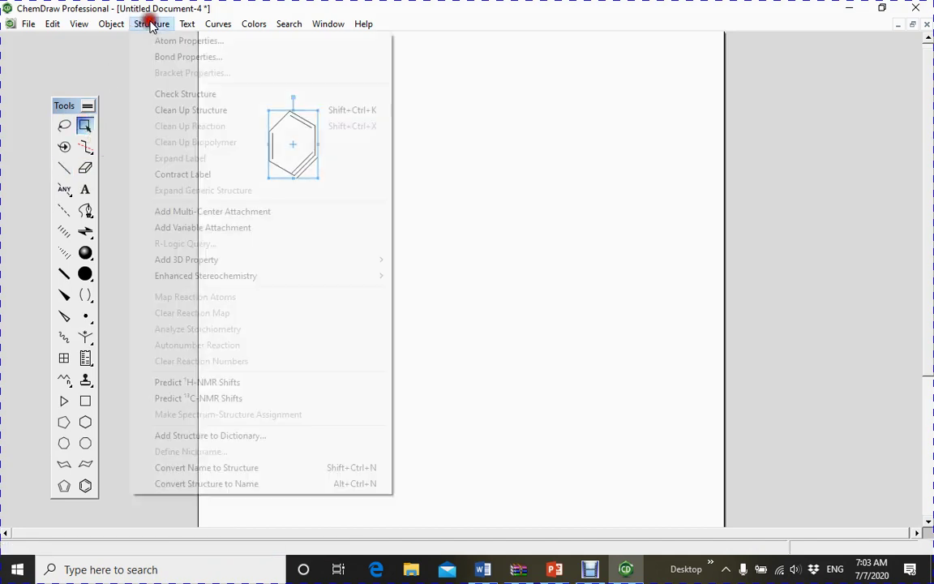
pyautogui.click(198, 95)
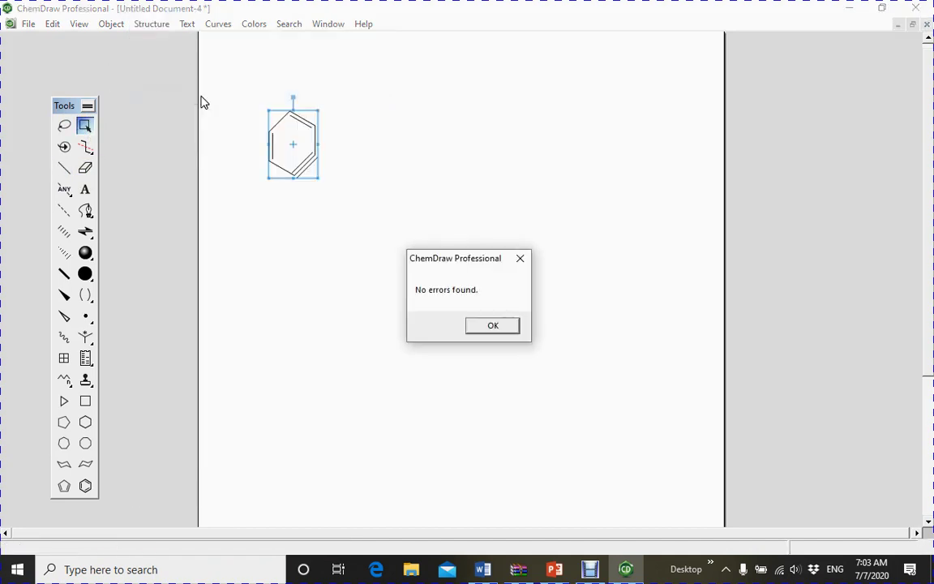
pyautogui.click(520, 260)
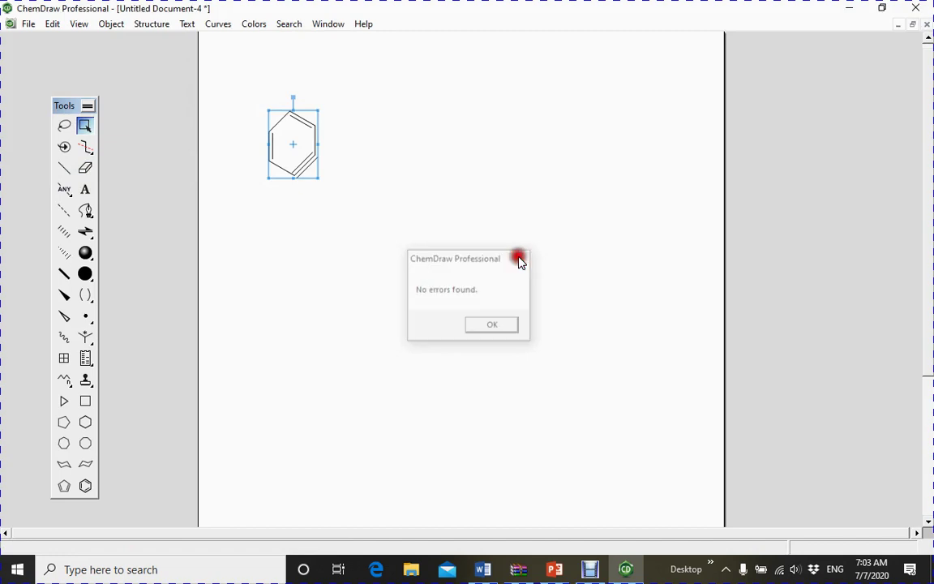
# Erase one line of the ring's triple bond to make it double, and apply Clean Up Structure to the ring
pyautogui.click(87, 168)
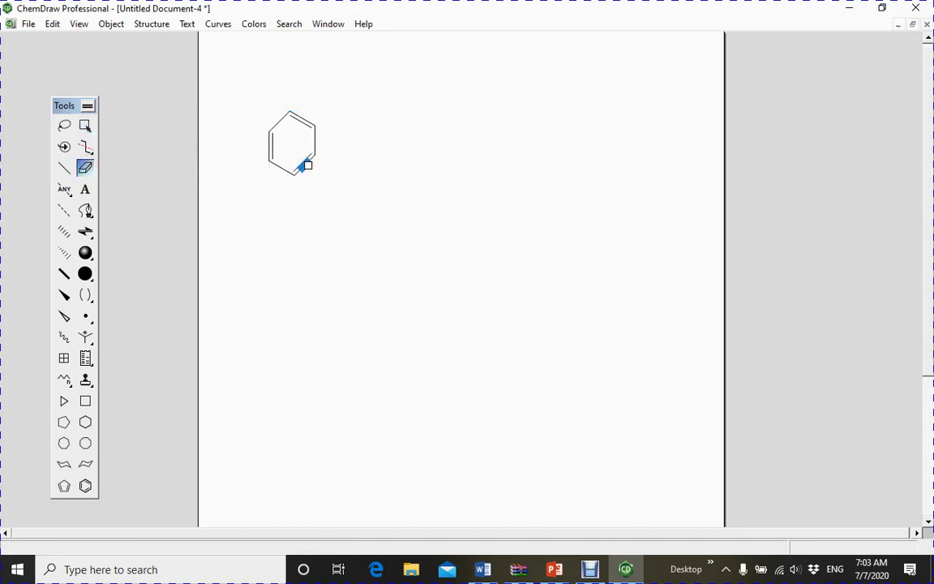
pyautogui.click(85, 126)
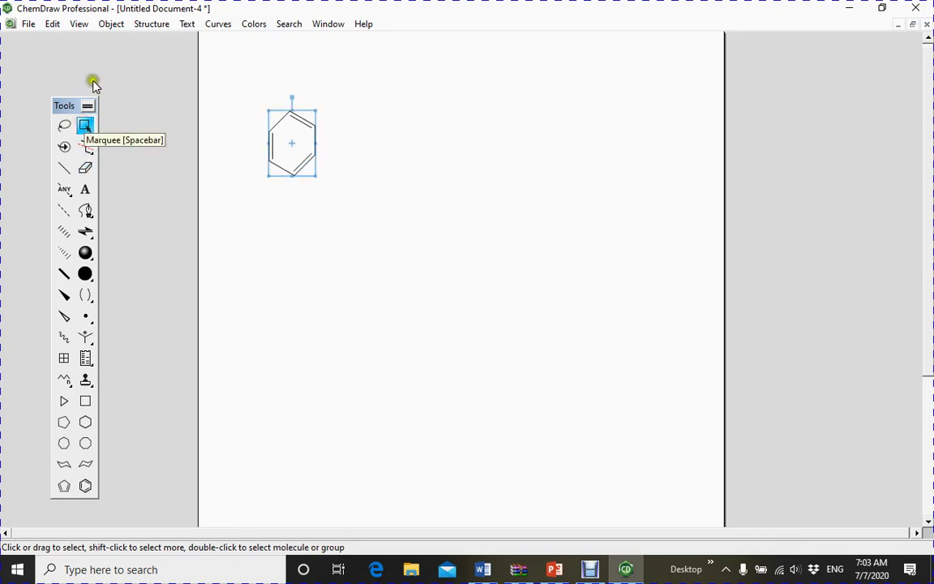
pyautogui.click(146, 25)
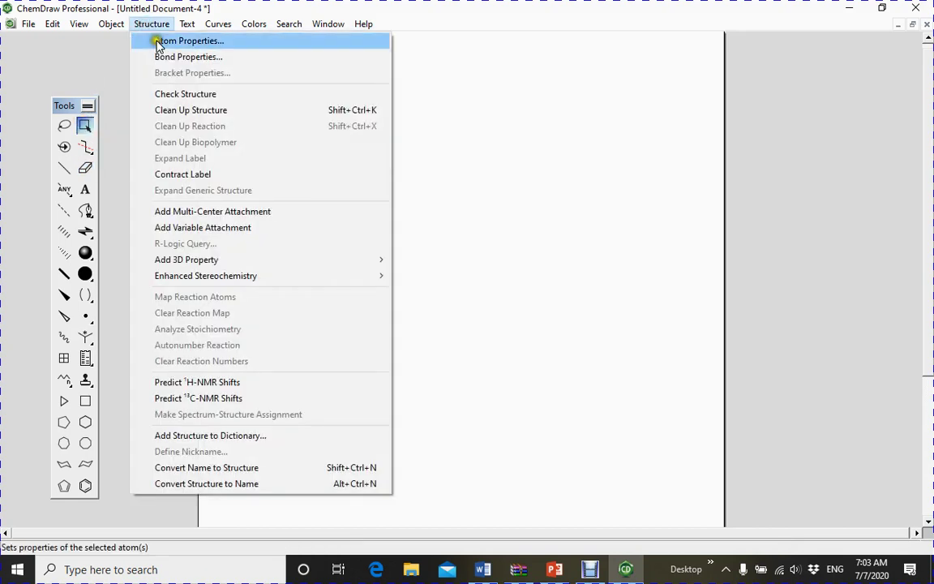
pyautogui.click(199, 114)
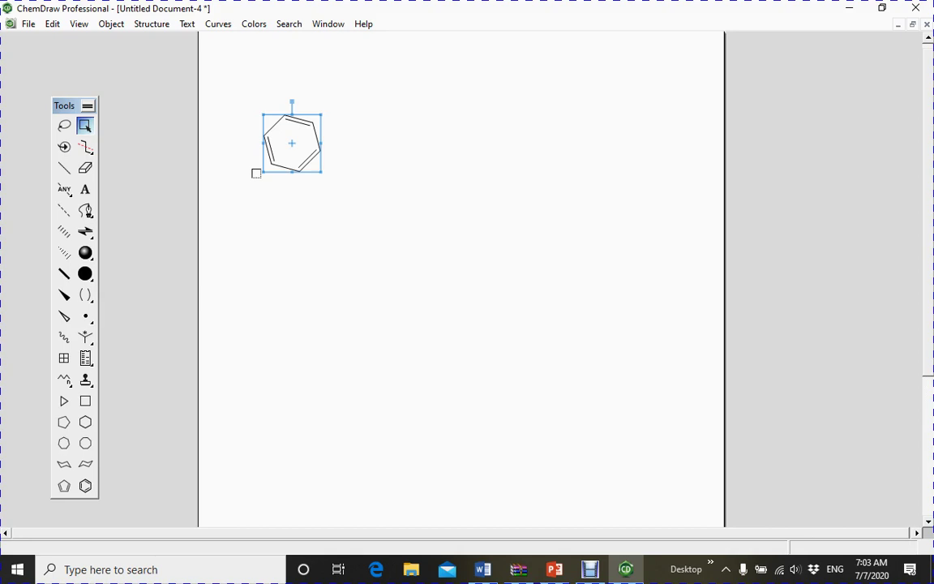
# Deselect the ring, review which structure commands are available without a selection, and reselect the ring
pyautogui.click(65, 127)
pyautogui.click(245, 63)
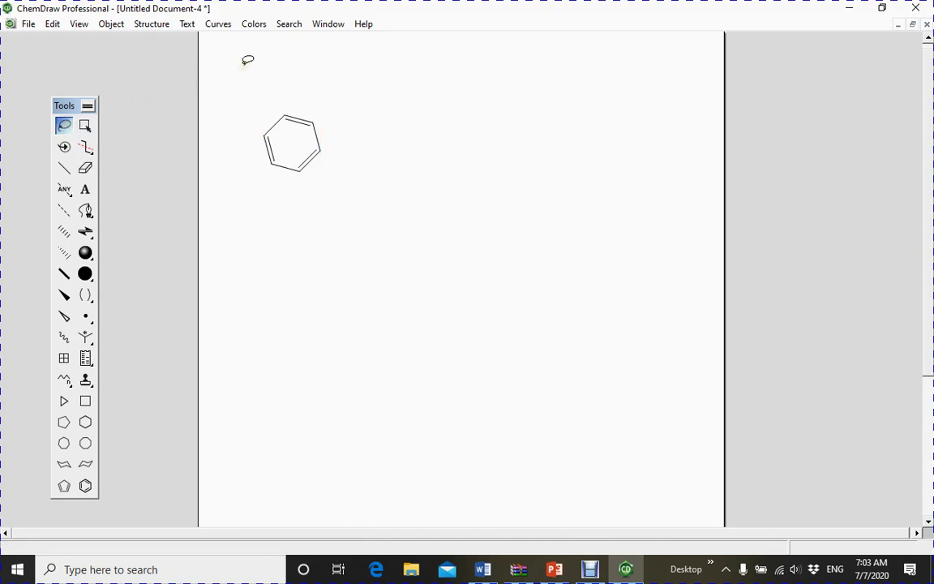
pyautogui.click(154, 24)
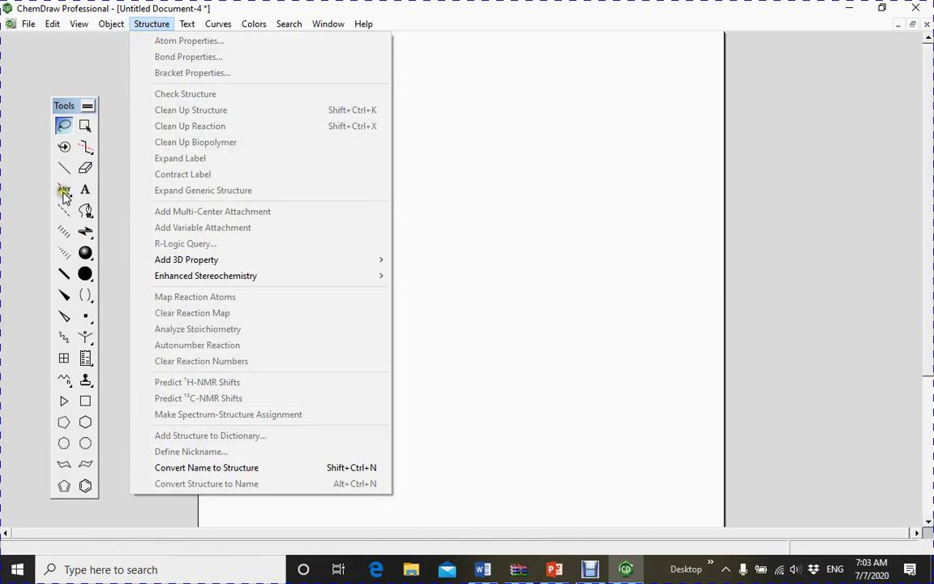
pyautogui.click(85, 128)
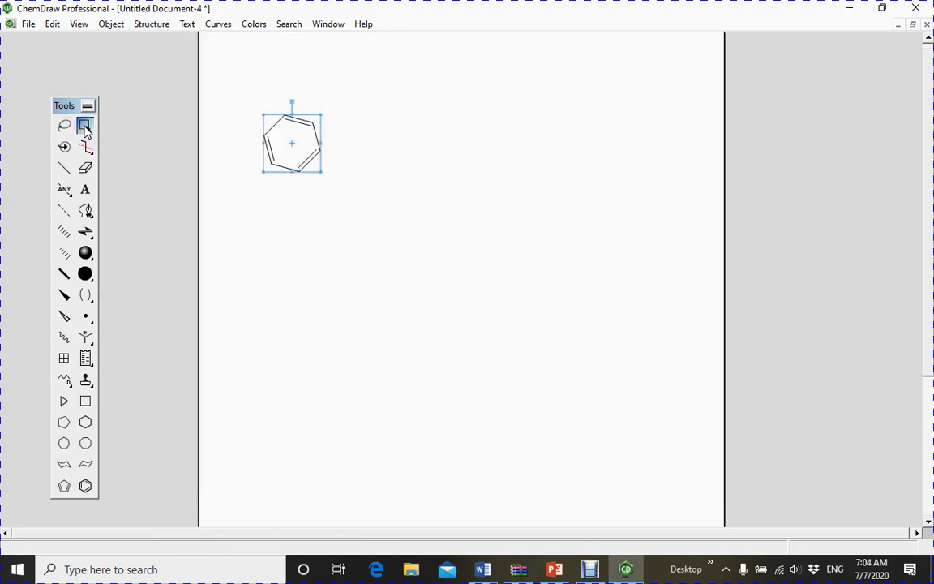
# Place a benzene ring template beside the hand-drawn ring and clear the hand-drawn ring from the page
pyautogui.click(85, 486)
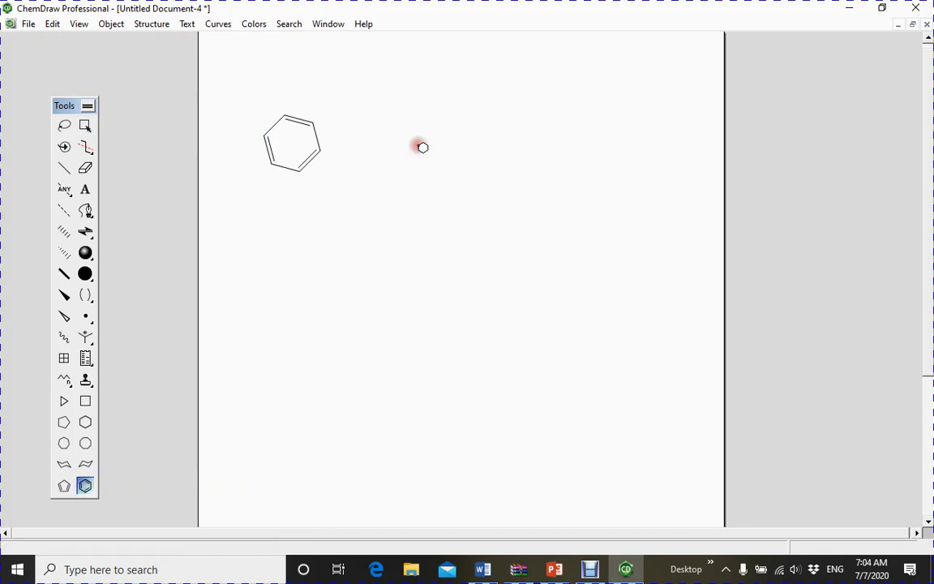
pyautogui.click(419, 146)
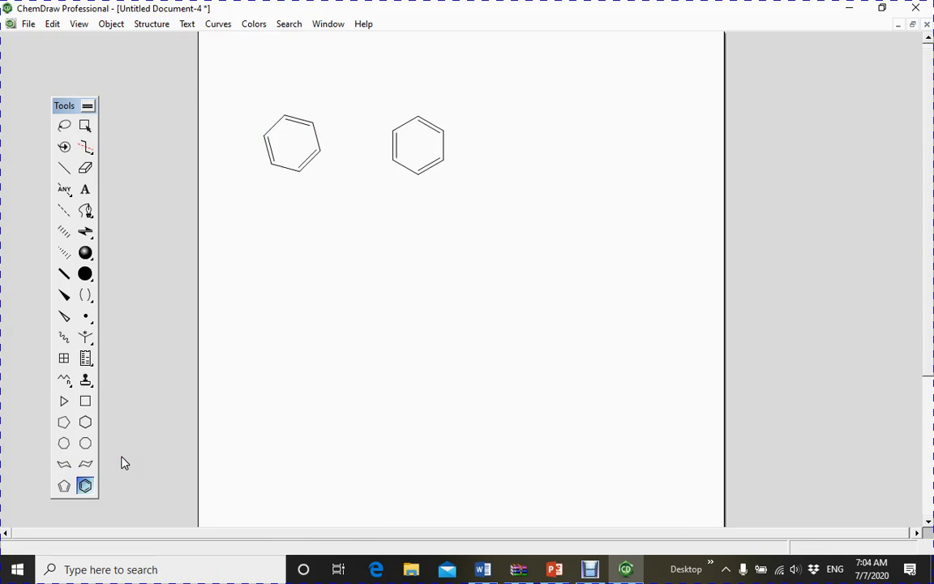
pyautogui.click(84, 128)
pyautogui.moveTo(240, 82); pyautogui.dragTo(341, 186)
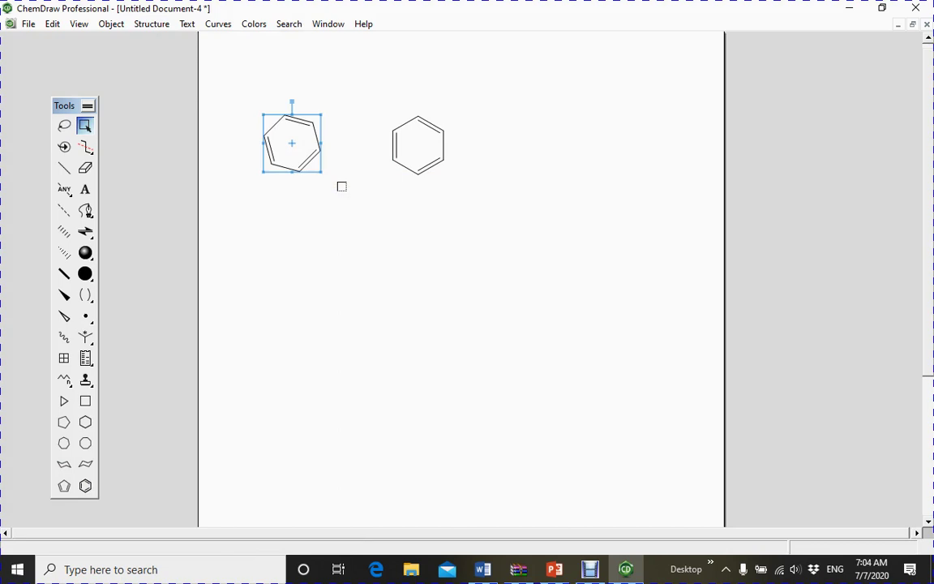
pyautogui.rightClick(300, 145)
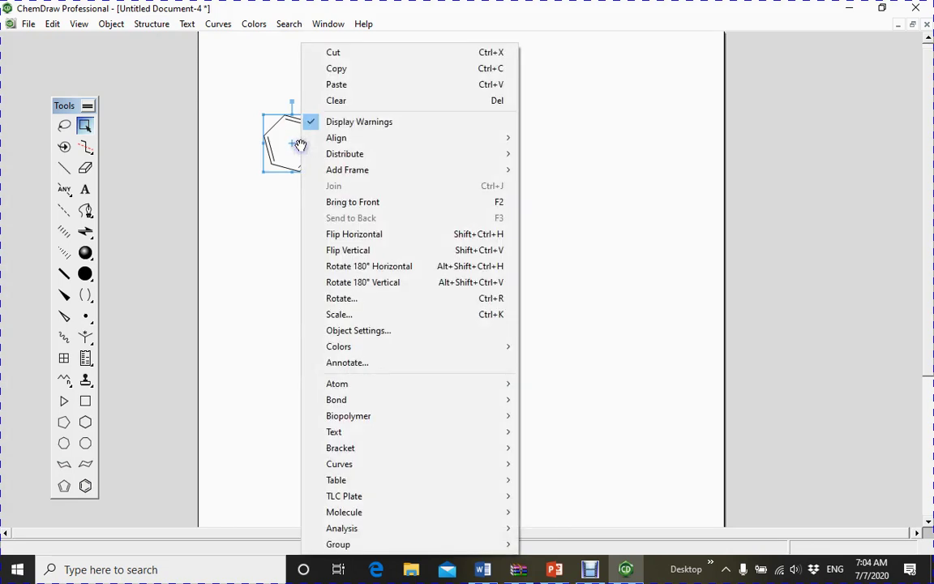
pyautogui.click(336, 105)
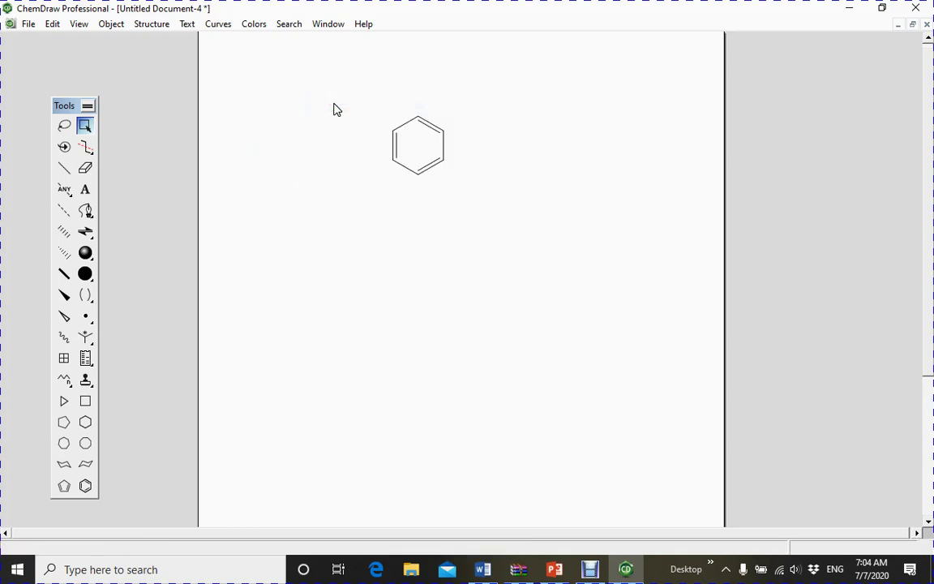
# Select the remaining benzene ring and rotate it 90 degrees clockwise
pyautogui.moveTo(376, 77); pyautogui.dragTo(480, 212)
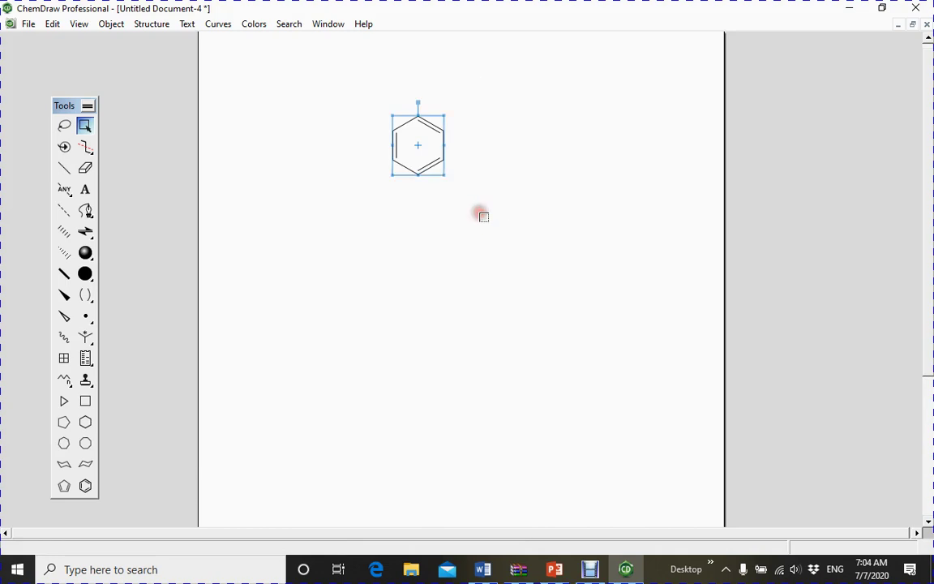
pyautogui.rightClick(428, 135)
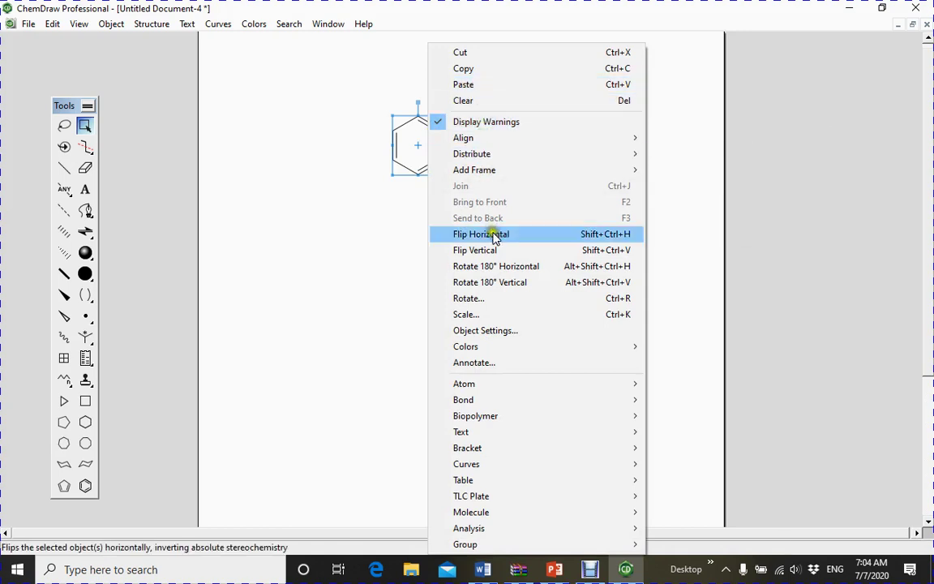
pyautogui.click(494, 301)
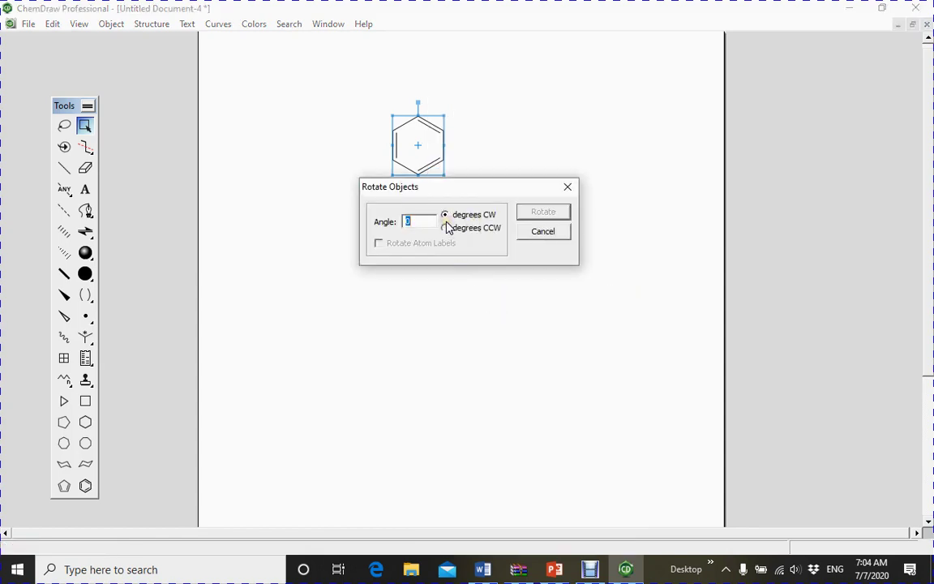
pyautogui.write('90')
pyautogui.click(544, 213)
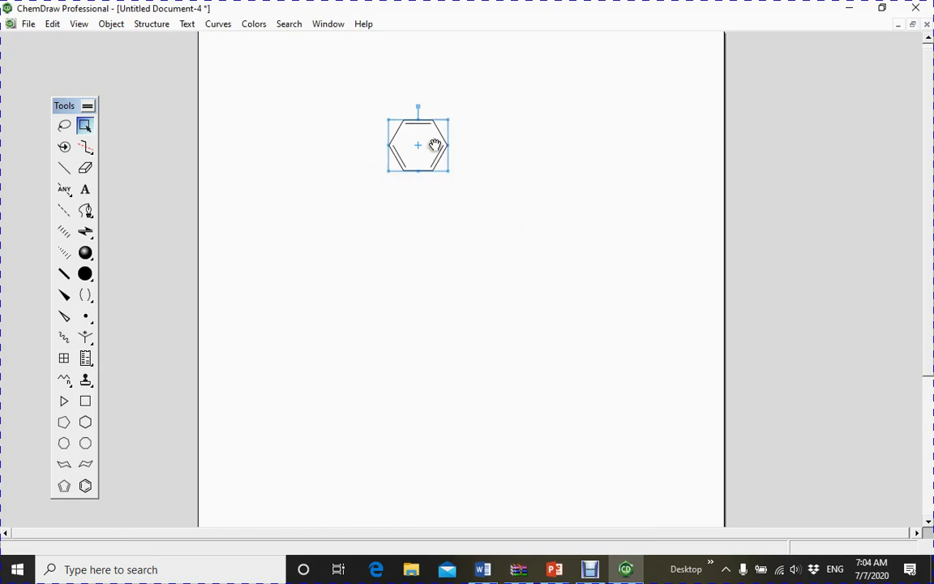
# Add a horizontal single bond to the benzene ring's rightmost atom and label its free end Cl
pyautogui.click(63, 167)
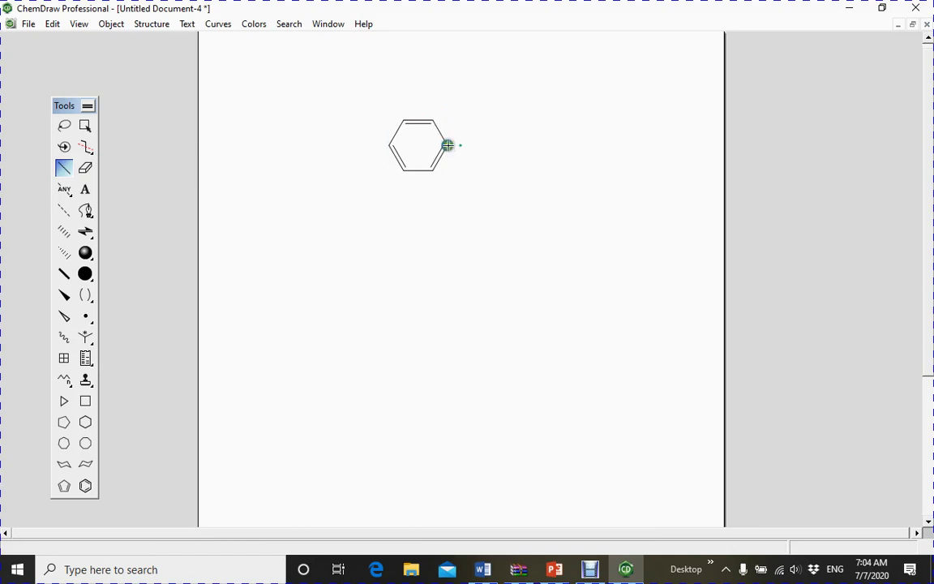
pyautogui.moveTo(447, 145); pyautogui.dragTo(474, 145)
pyautogui.click(85, 189)
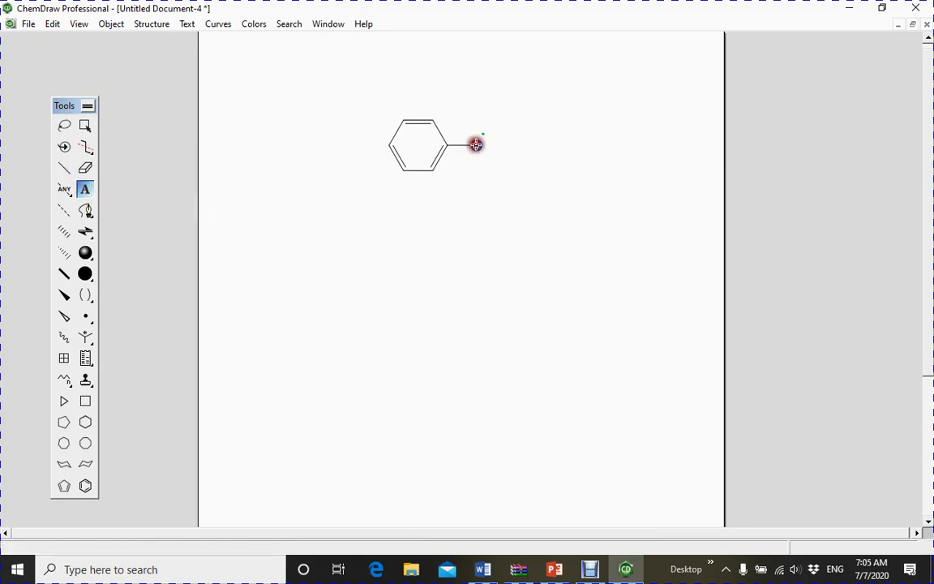
pyautogui.click(476, 144)
pyautogui.write('Cl')
# Select the whole chlorobenzene structure and flip it horizontally
pyautogui.click(67, 127)
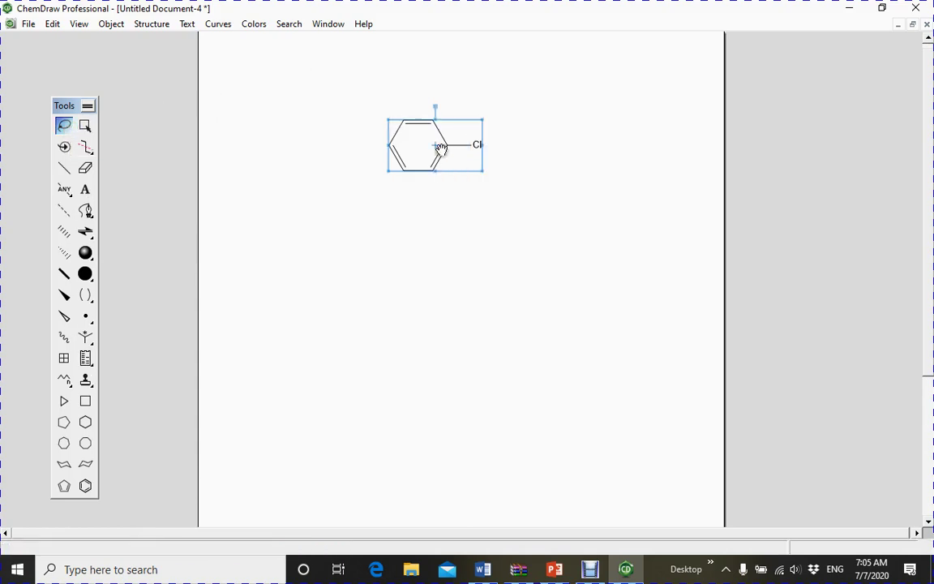
pyautogui.rightClick(441, 147)
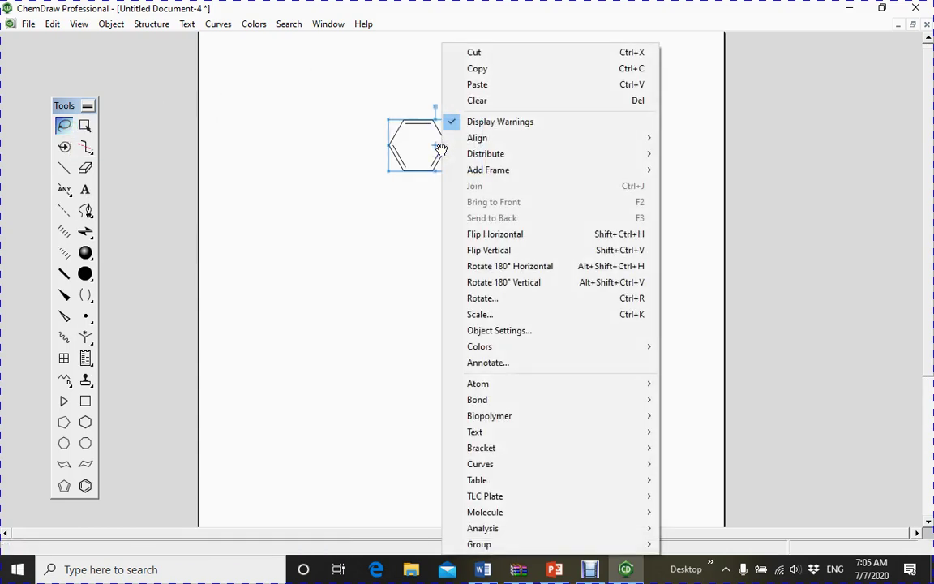
pyautogui.click(501, 235)
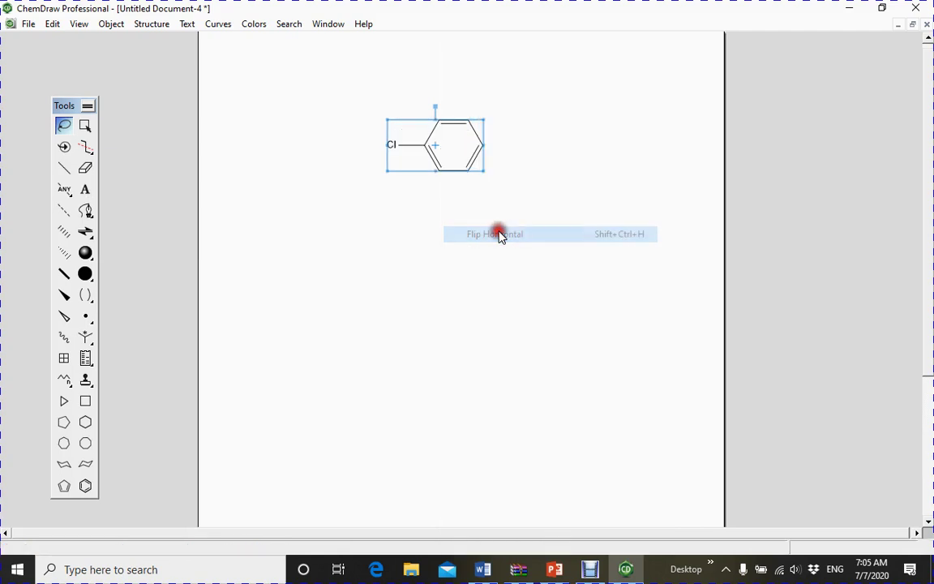
# Select the whole chlorobenzene structure and insert its chemical name beneath it as an analysis caption
pyautogui.rightClick(436, 138)
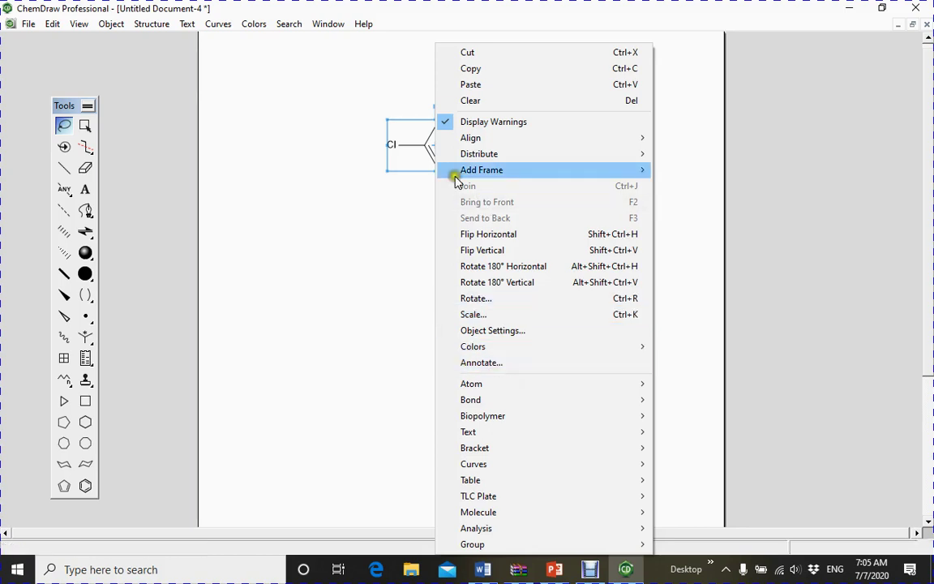
pyautogui.click(296, 108)
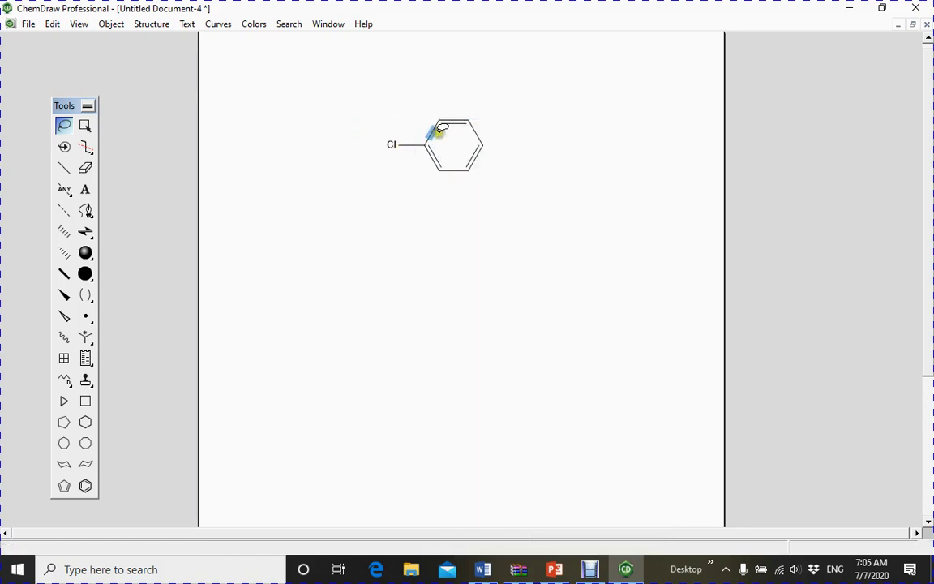
pyautogui.doubleClick(84, 125)
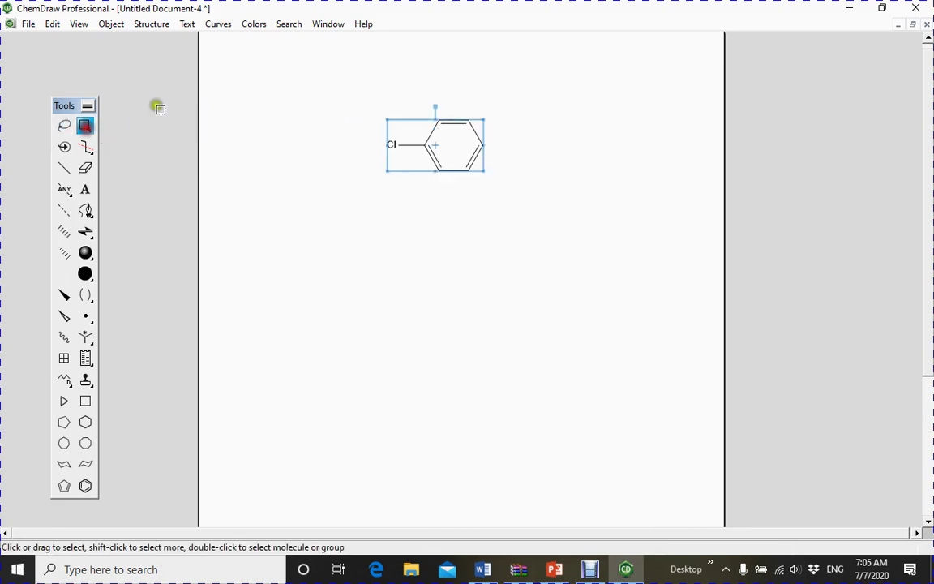
pyautogui.rightClick(412, 132)
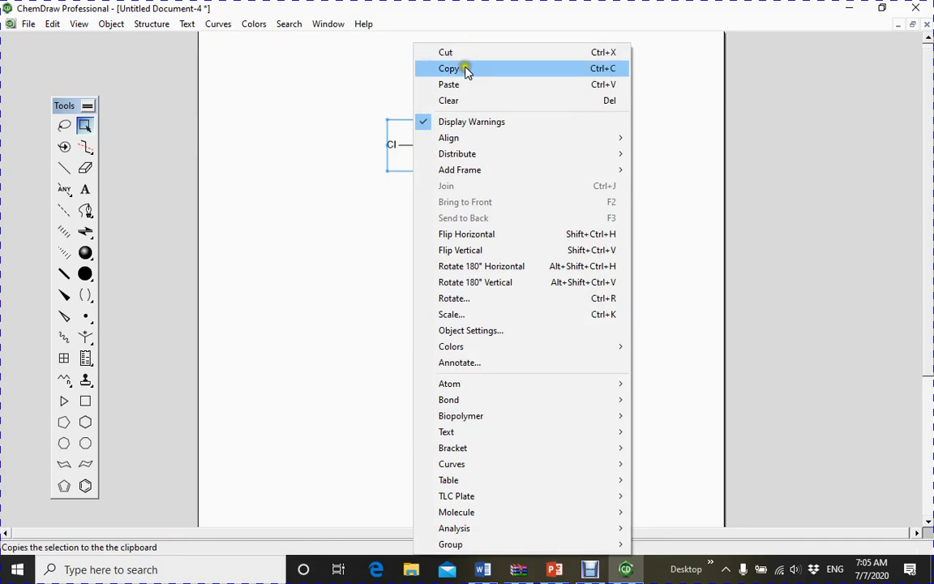
pyautogui.moveTo(467, 161)
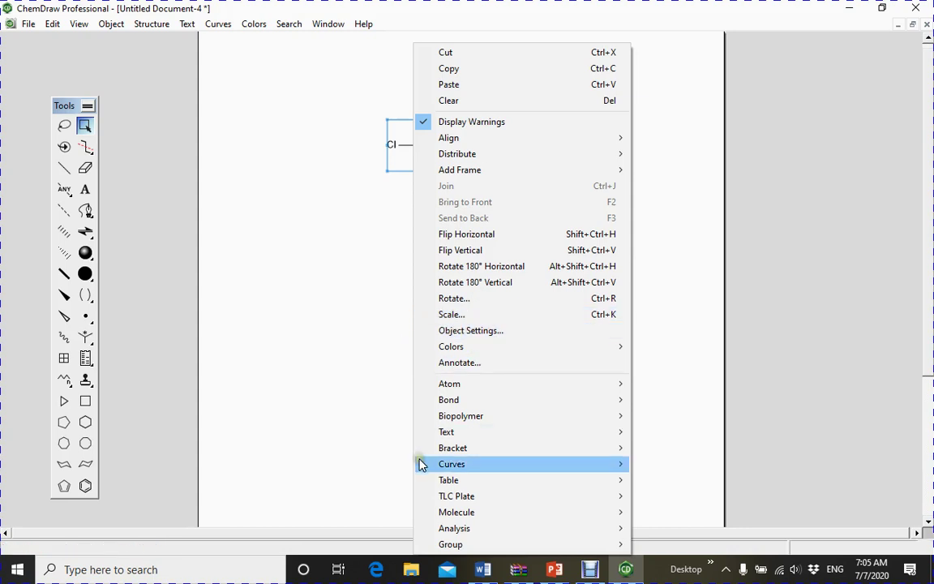
pyautogui.moveTo(464, 500)
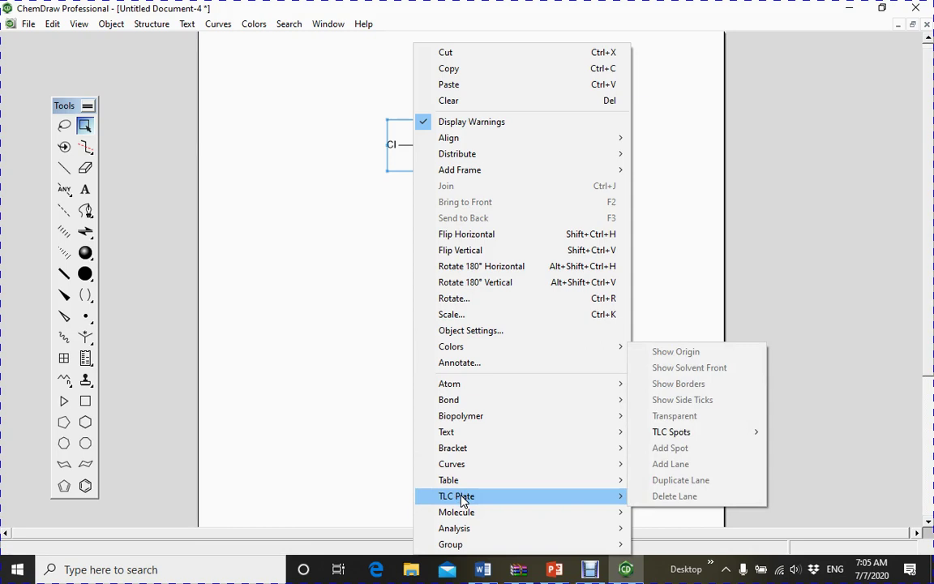
pyautogui.moveTo(467, 529)
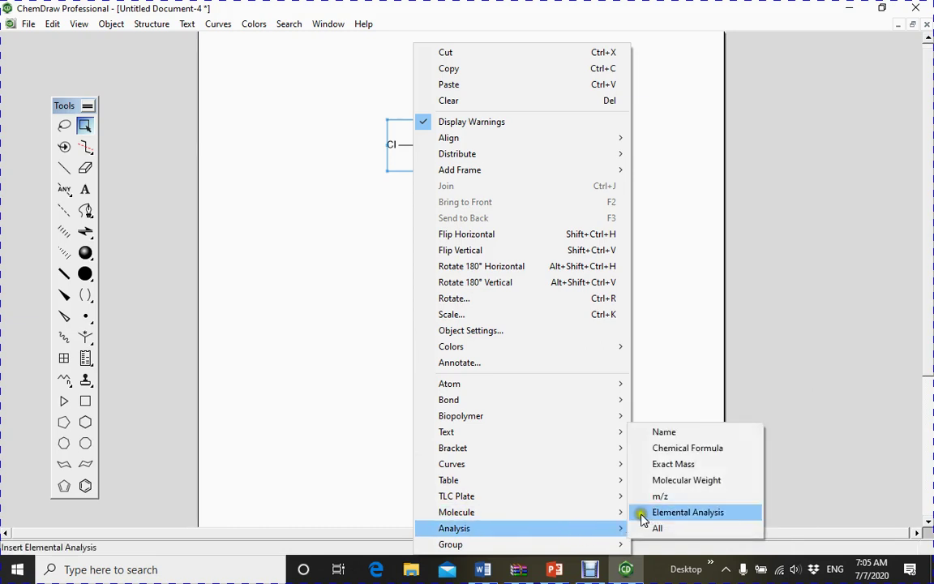
pyautogui.click(670, 434)
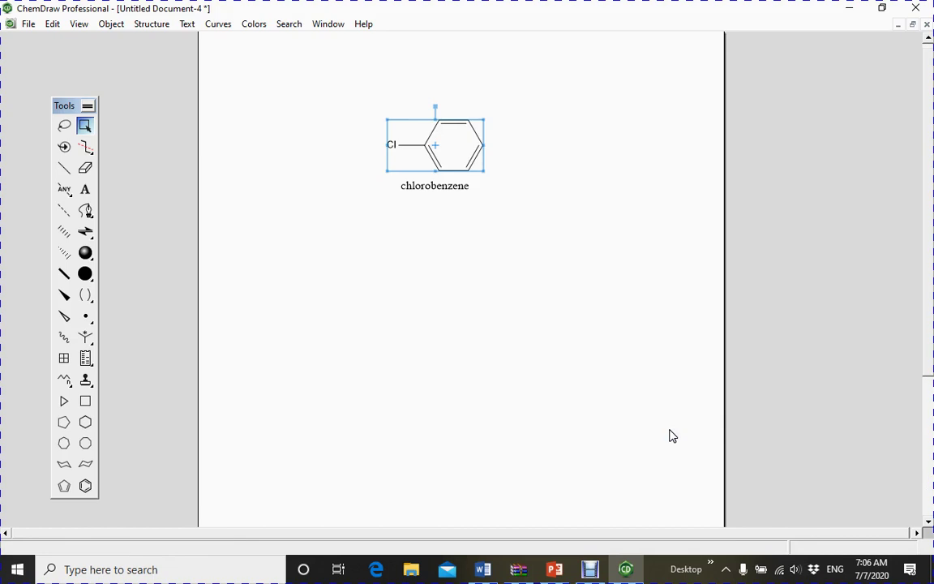
# Add the Chemical Formula and Exact Mass to the analysis caption beneath the chlorobenzene structure
pyautogui.rightClick(413, 144)
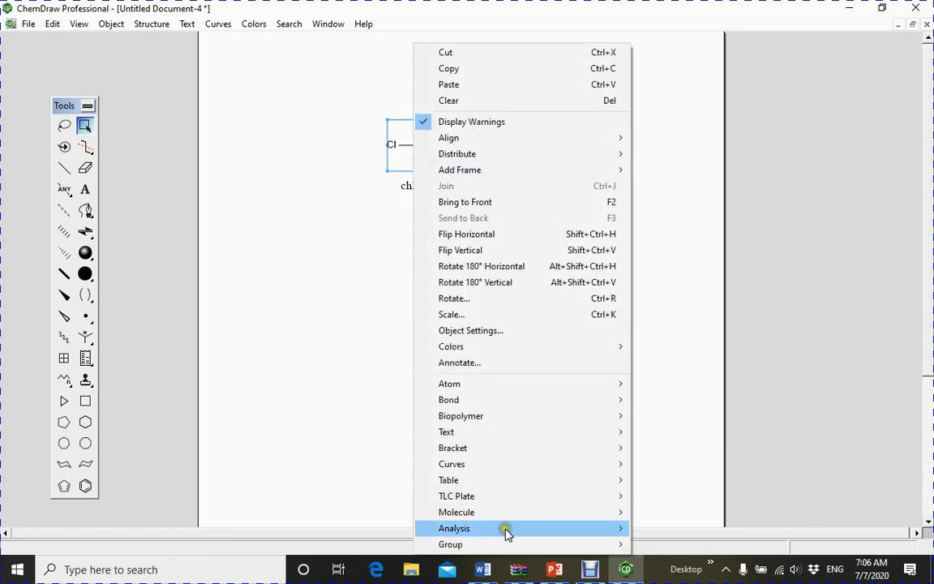
pyautogui.moveTo(506, 533)
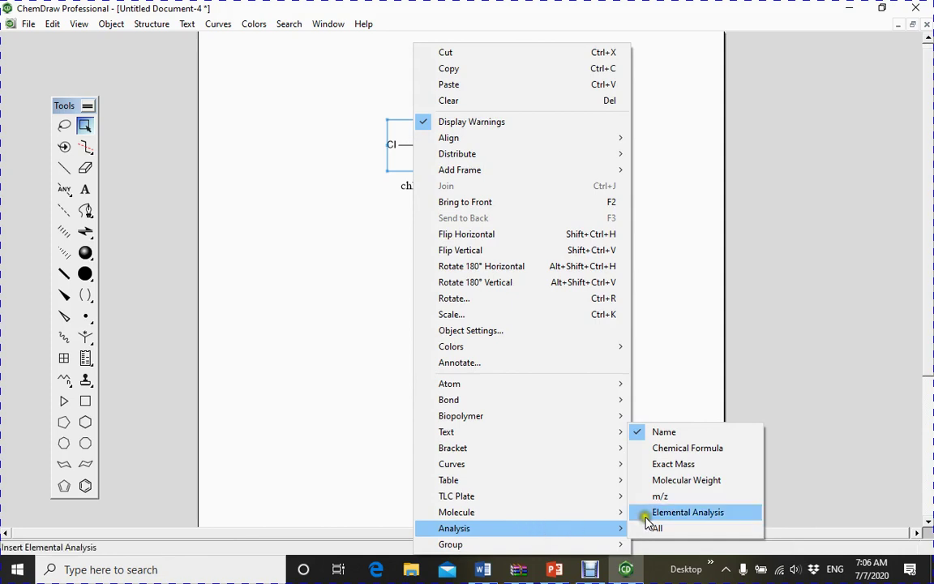
pyautogui.click(681, 451)
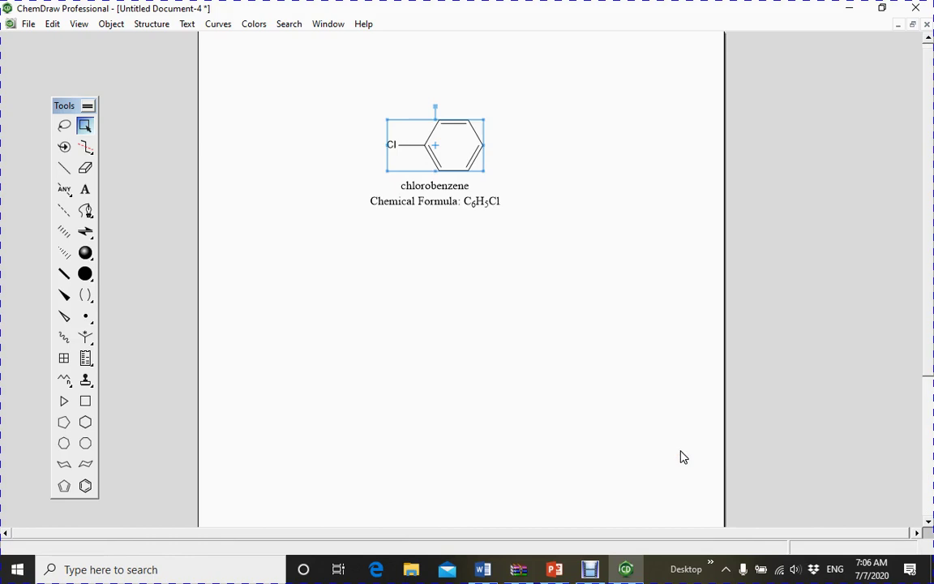
pyautogui.rightClick(411, 144)
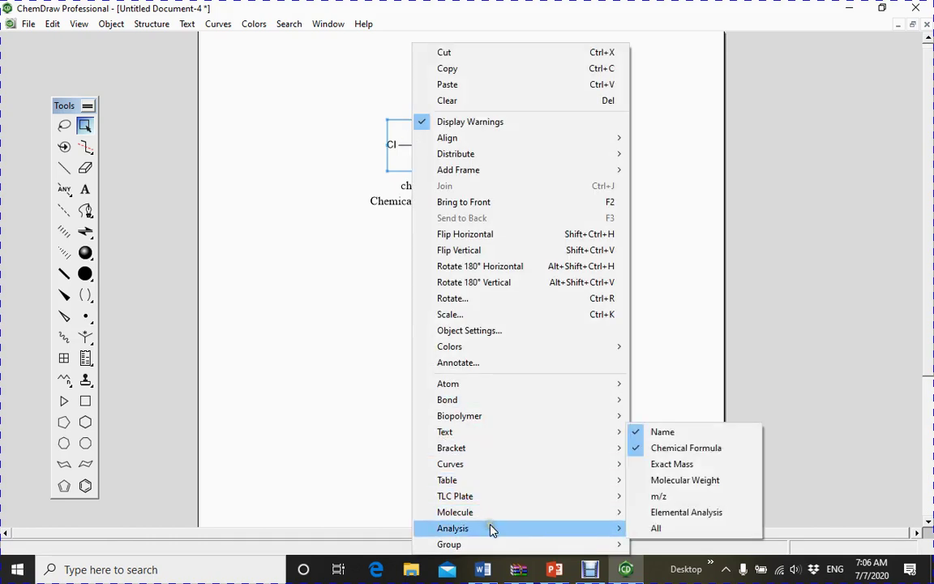
pyautogui.click(686, 468)
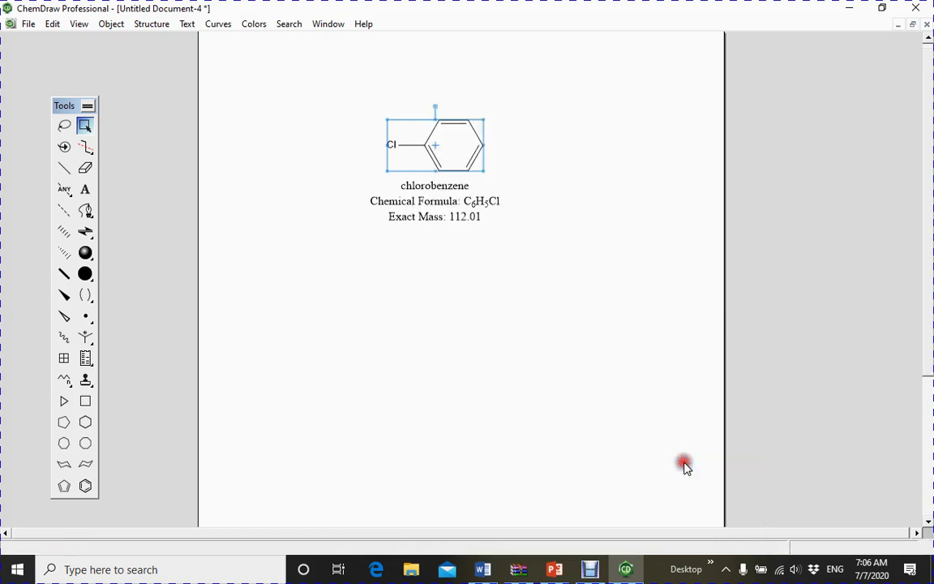
# Add the Molecular Weight and m/z values to the analysis caption beneath the chlorobenzene structure
pyautogui.rightClick(428, 146)
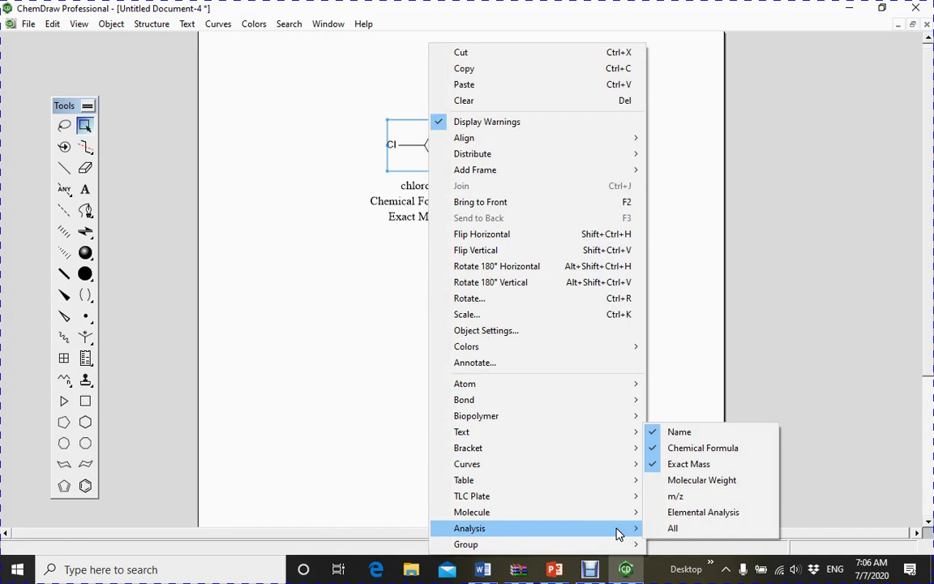
pyautogui.click(699, 479)
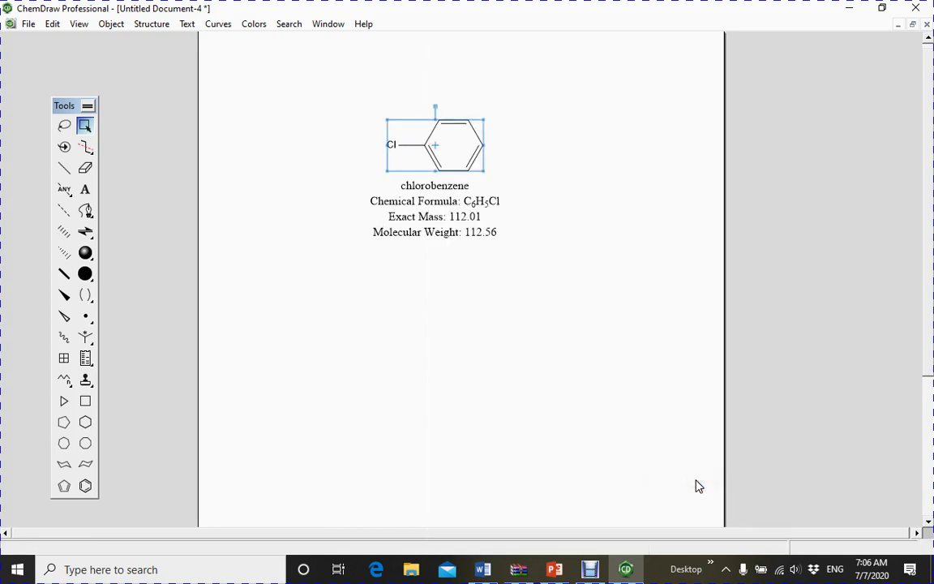
pyautogui.rightClick(428, 144)
pyautogui.moveTo(540, 528)
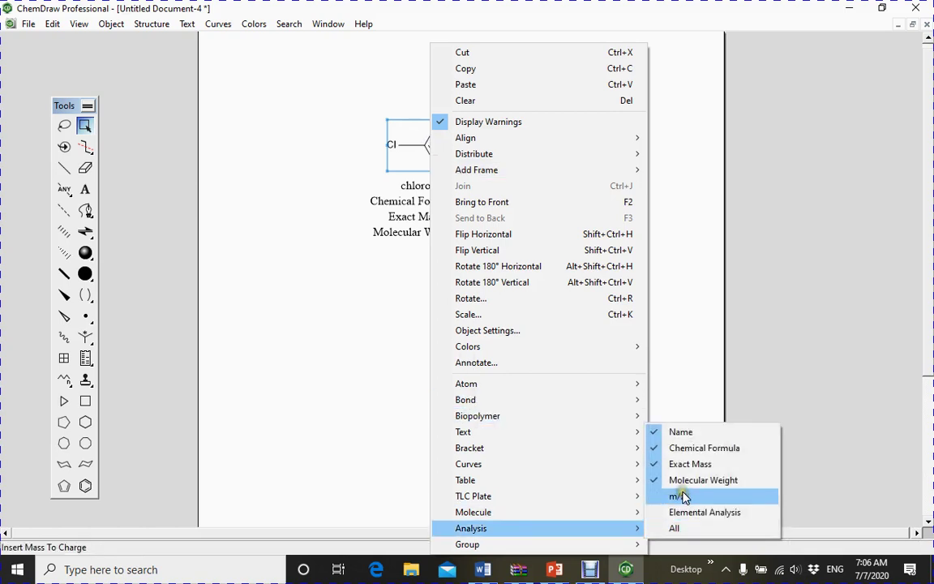
pyautogui.click(680, 497)
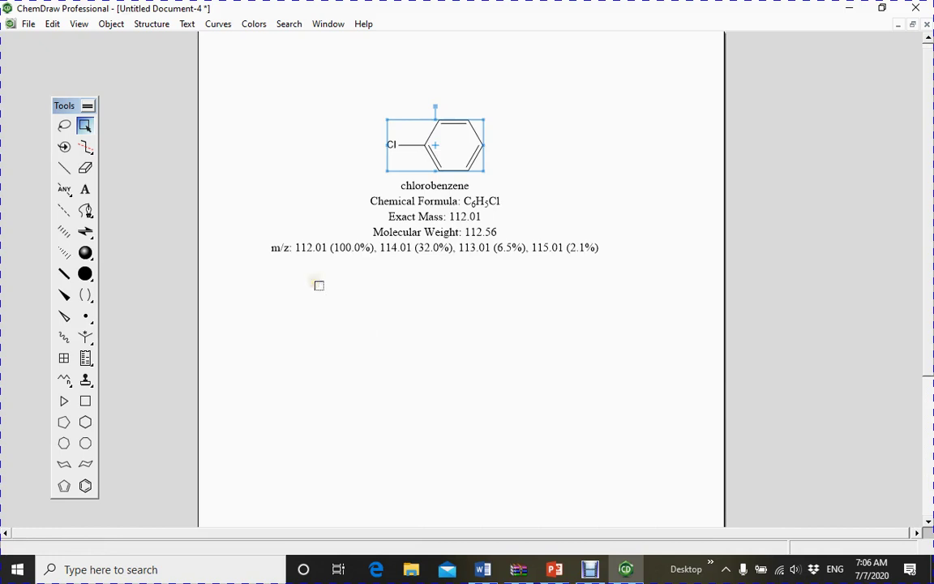
# Add the Elemental Analysis to the caption beneath the chlorobenzene structure
pyautogui.rightClick(447, 150)
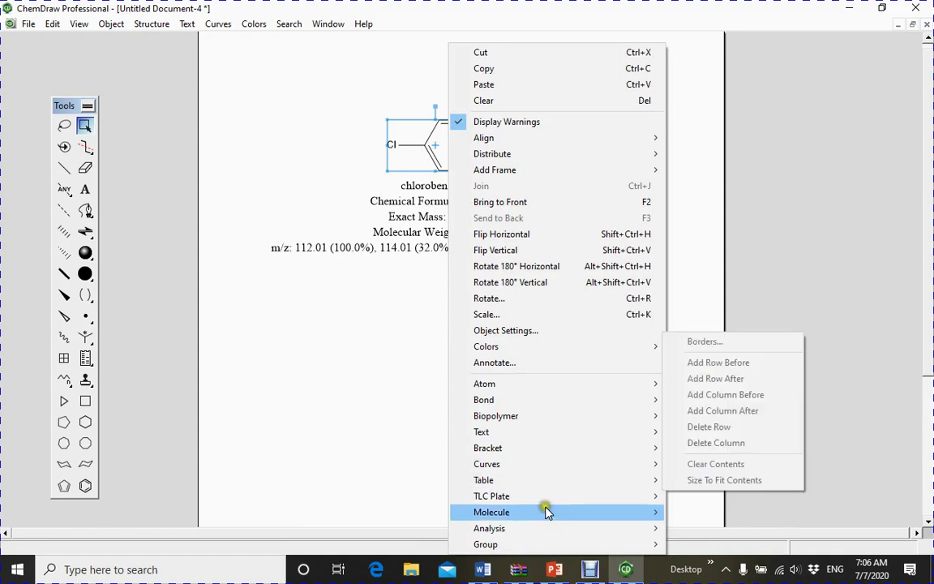
pyautogui.moveTo(598, 528)
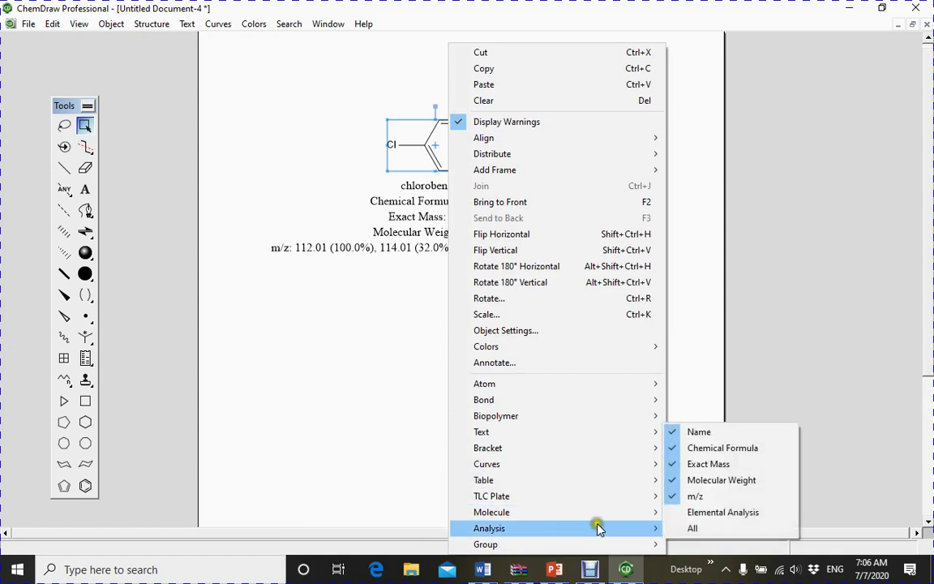
pyautogui.click(730, 516)
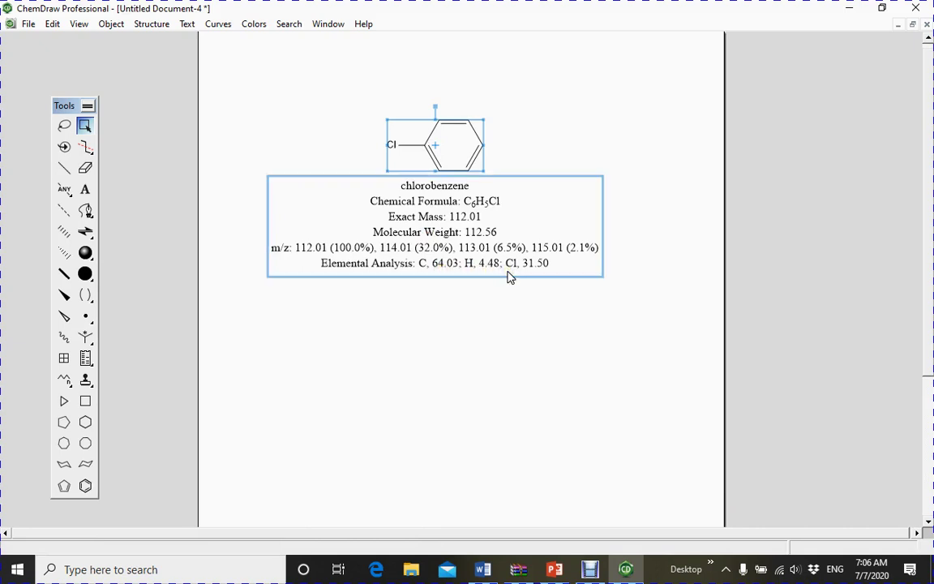
pyautogui.rightClick(411, 139)
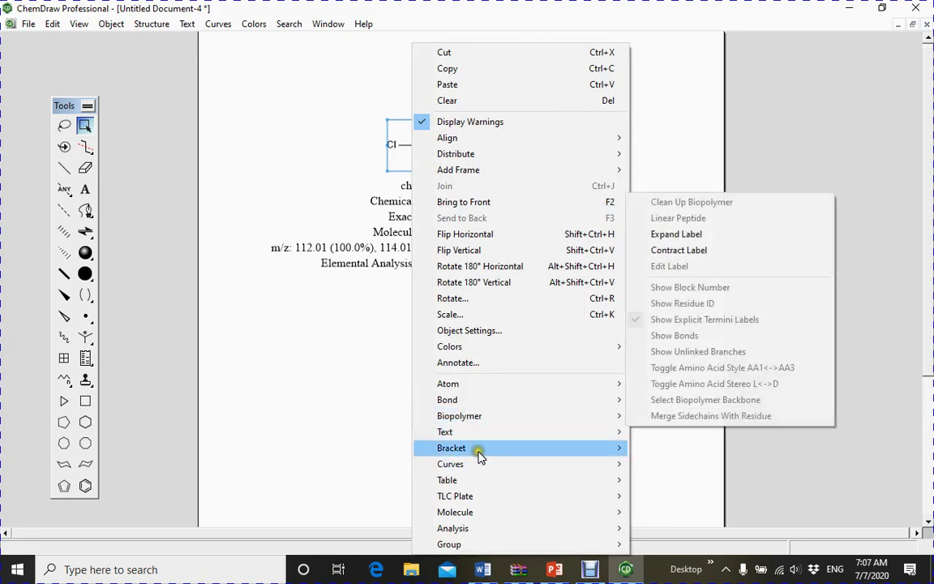
pyautogui.moveTo(525, 528)
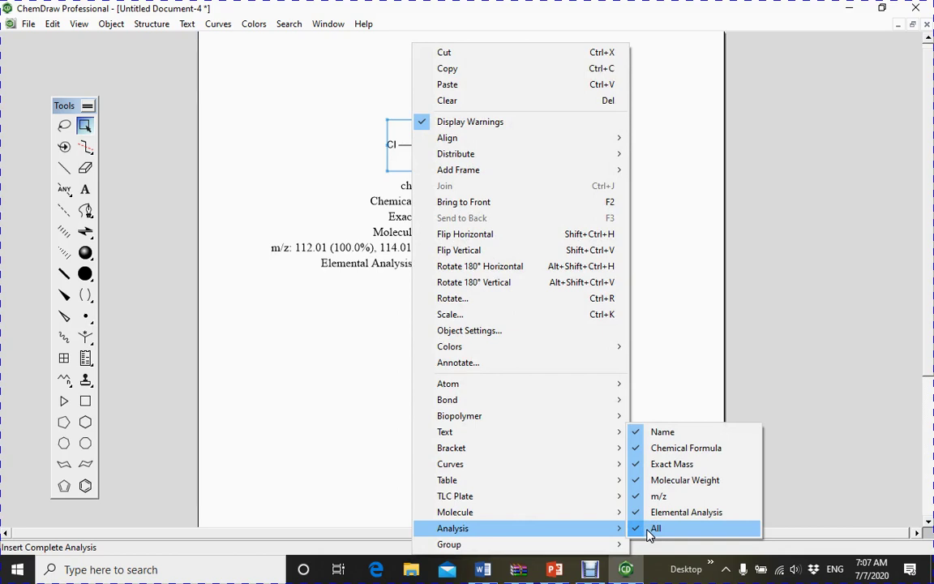
pyautogui.moveTo(604, 515)
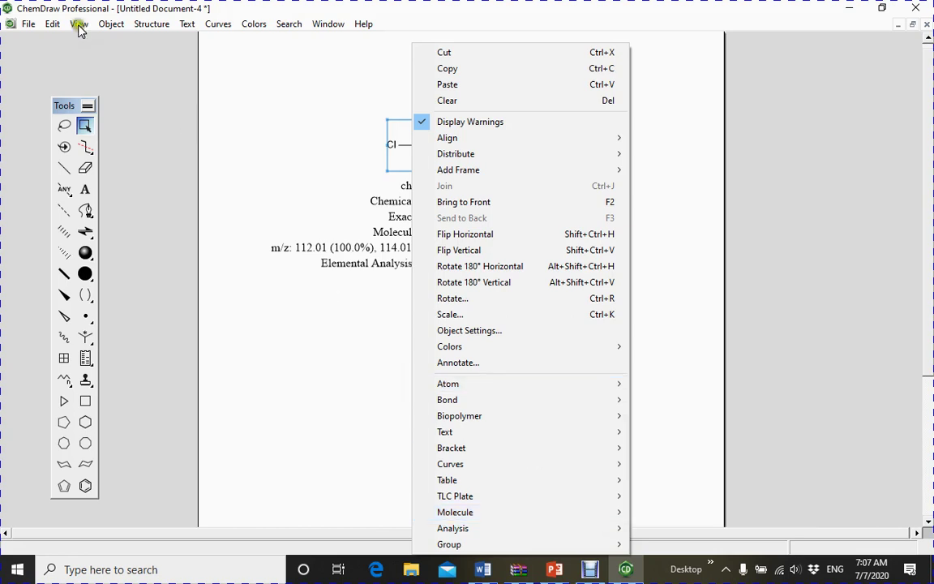
pyautogui.click(162, 24)
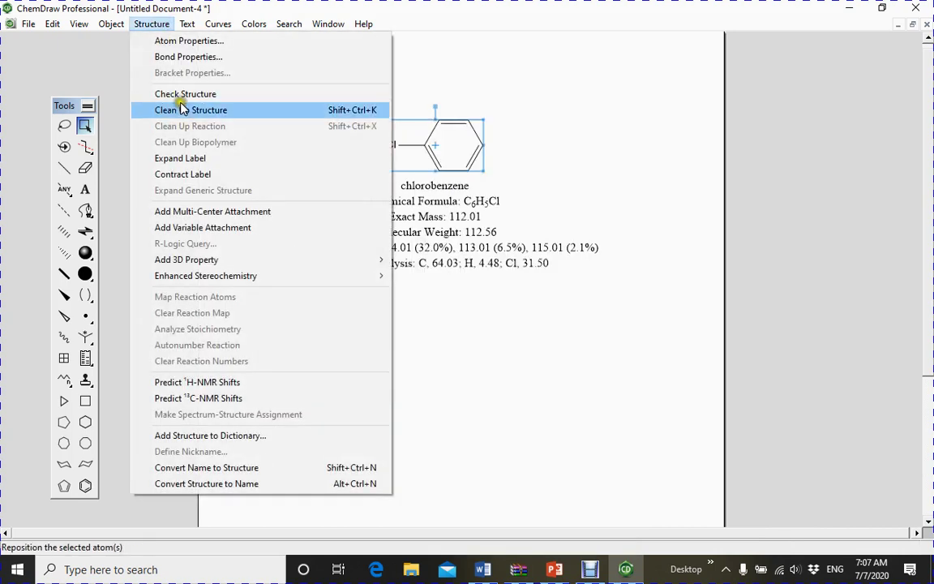
pyautogui.rightClick(442, 139)
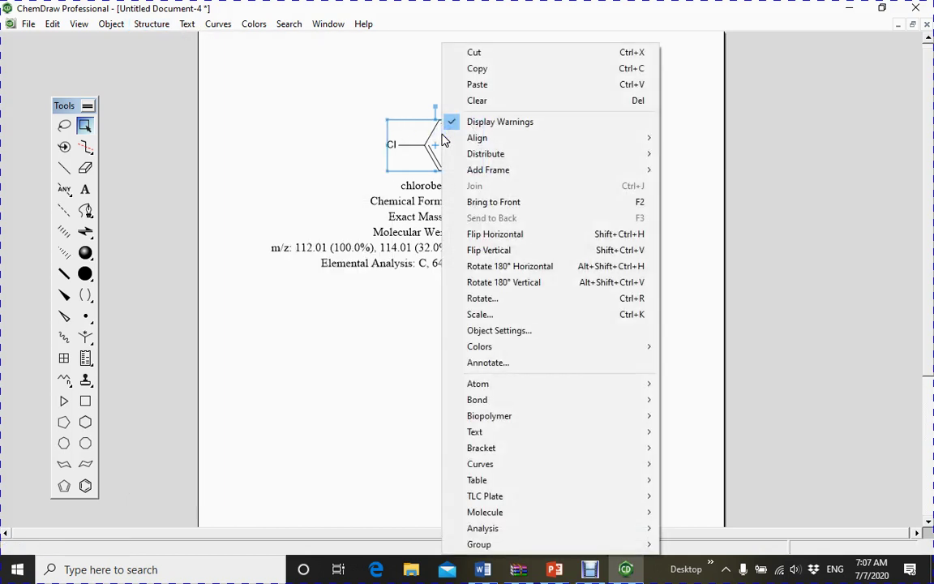
# Copy the chlorobenzene molecule as SMILES and paste the string on the blank page area below the analysis caption
pyautogui.rightClick(401, 143)
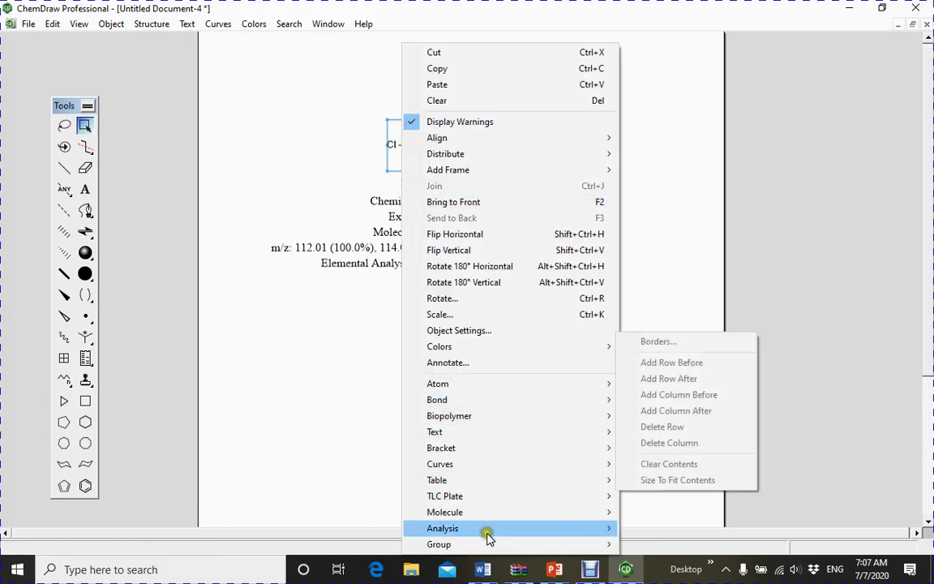
pyautogui.moveTo(477, 514)
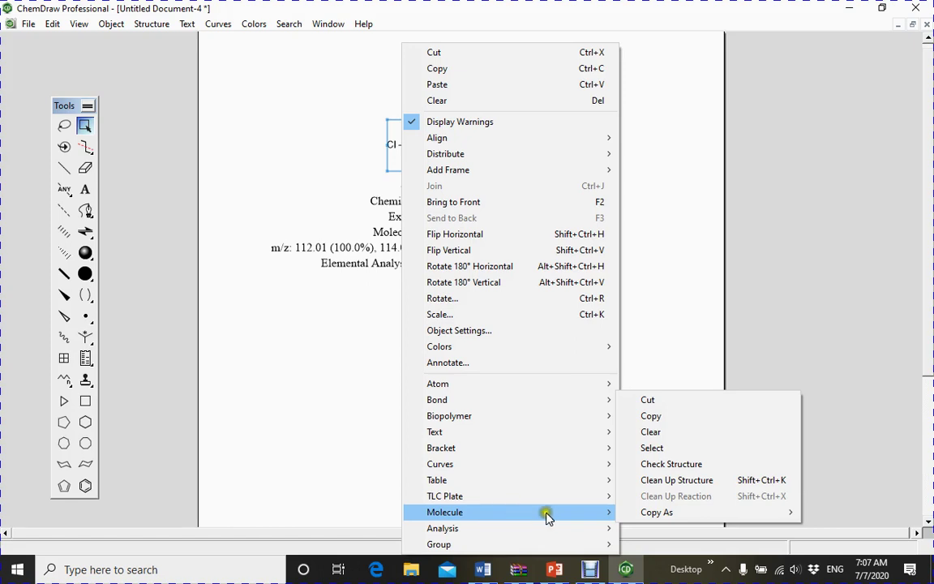
pyautogui.moveTo(646, 516)
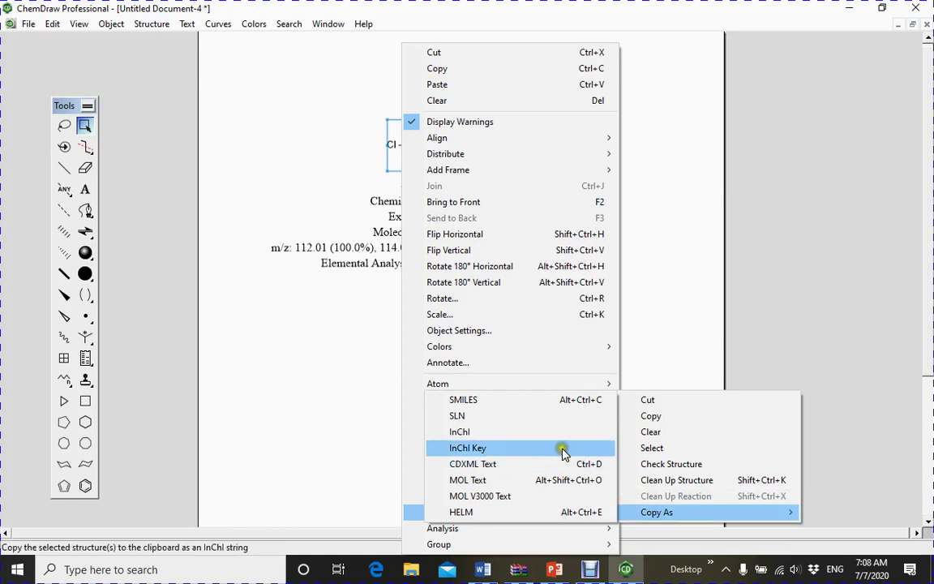
pyautogui.click(502, 405)
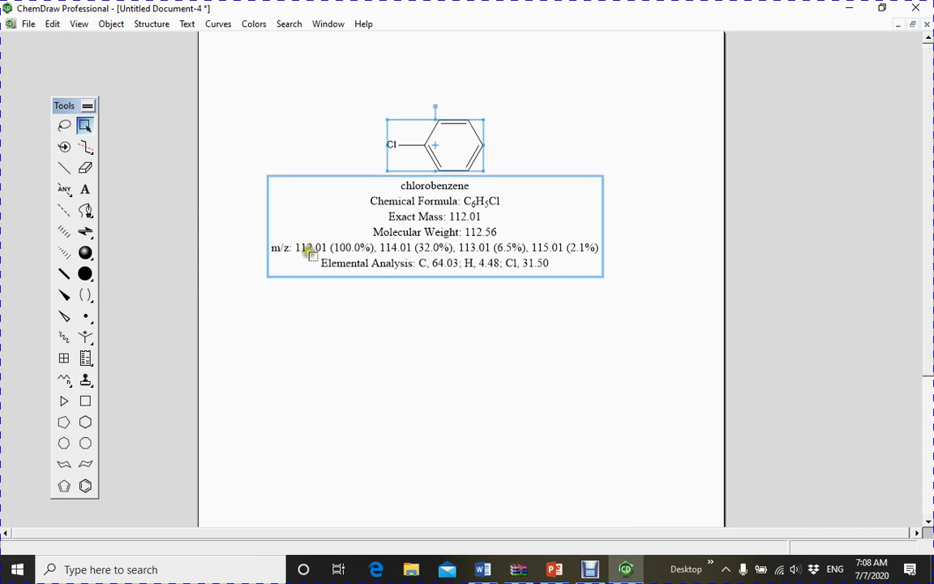
pyautogui.rightClick(372, 320)
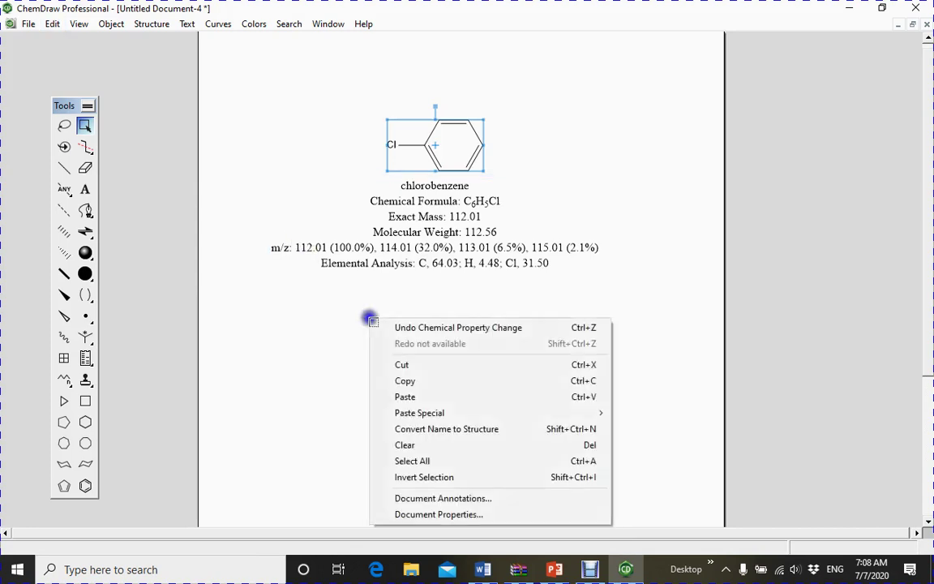
pyautogui.click(415, 399)
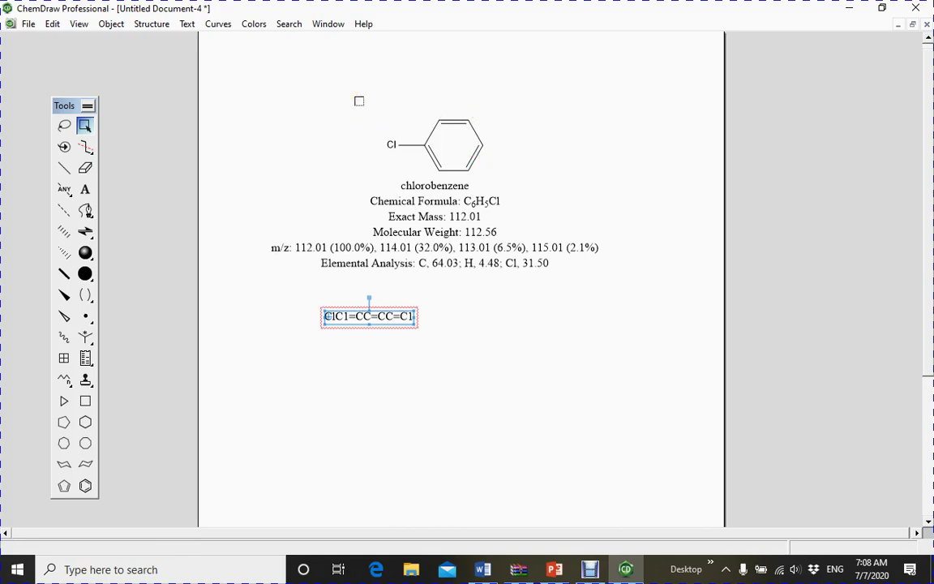
# Reselect the whole chlorobenzene structure and copy it to the clipboard as SMILES again
pyautogui.moveTo(354, 95); pyautogui.dragTo(501, 177)
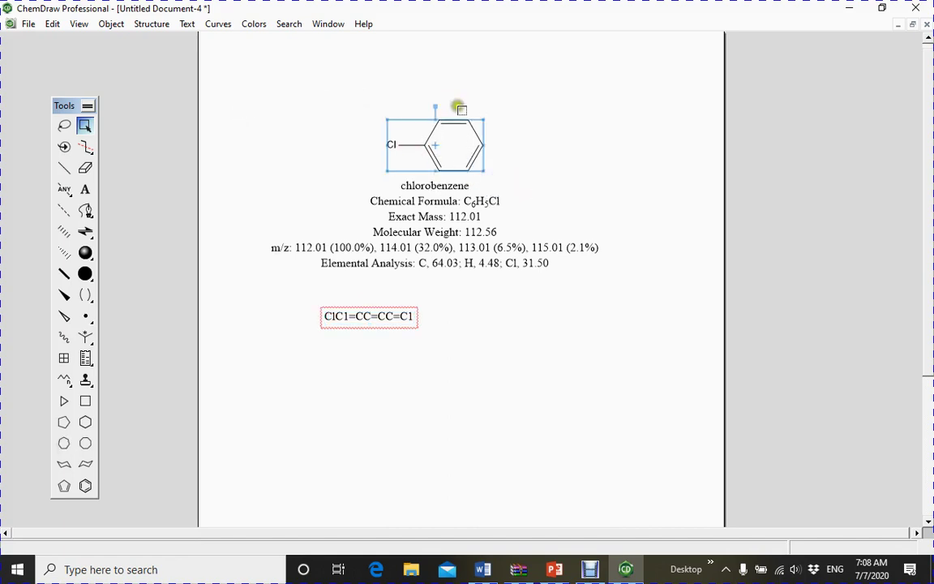
pyautogui.click(53, 24)
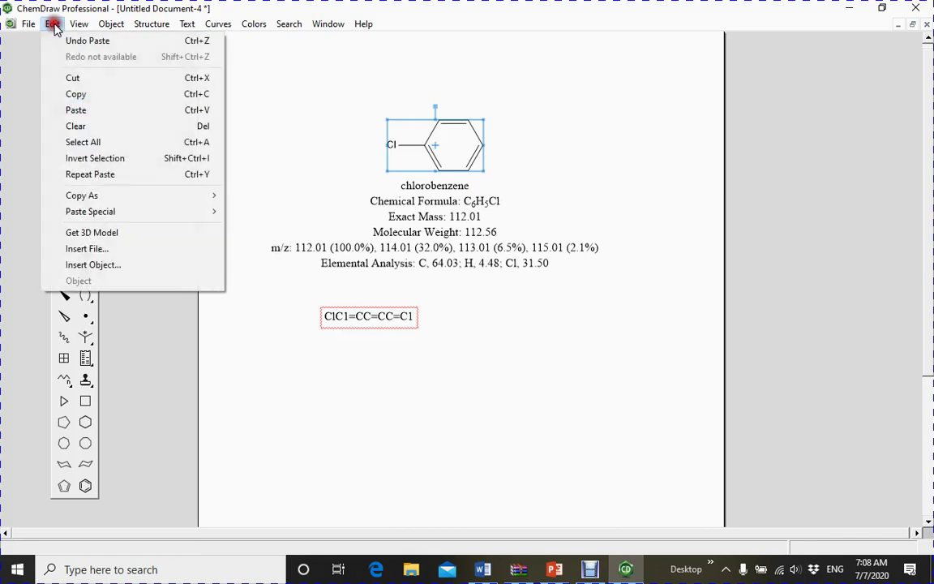
pyautogui.moveTo(130, 197)
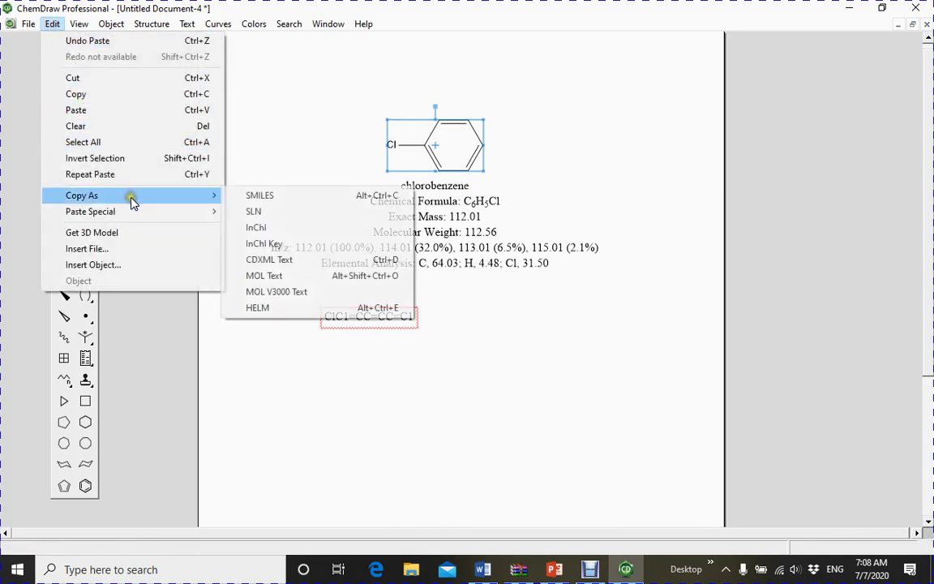
pyautogui.click(272, 197)
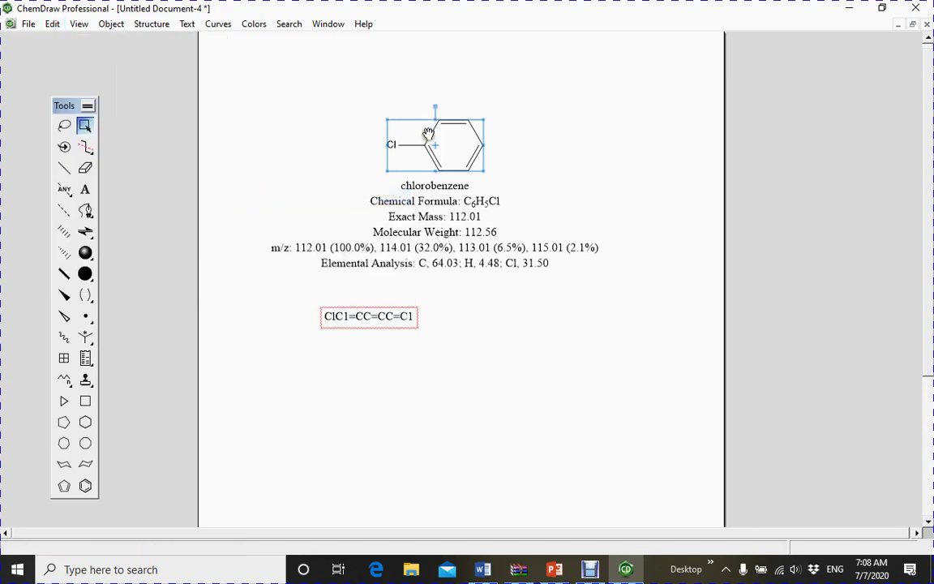
pyautogui.rightClick(428, 132)
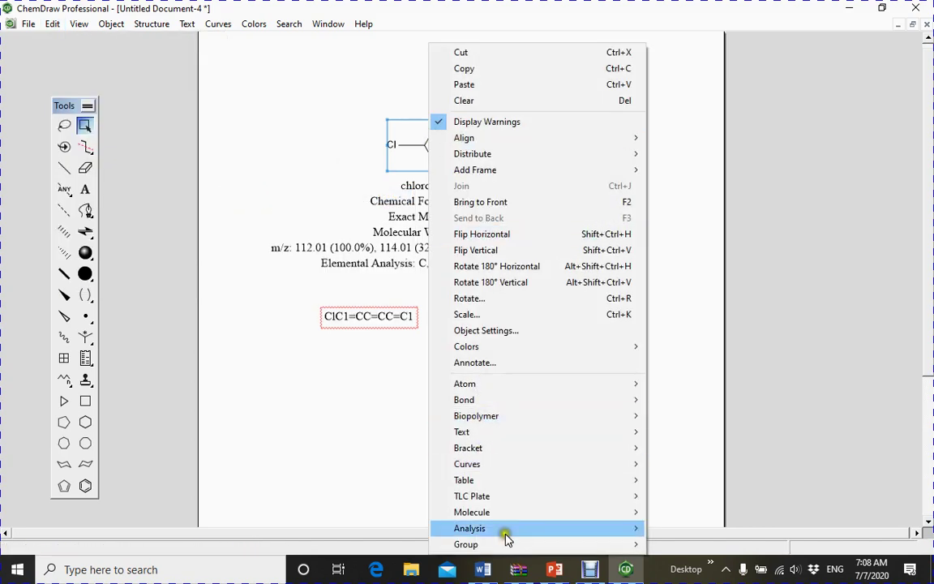
pyautogui.moveTo(506, 536)
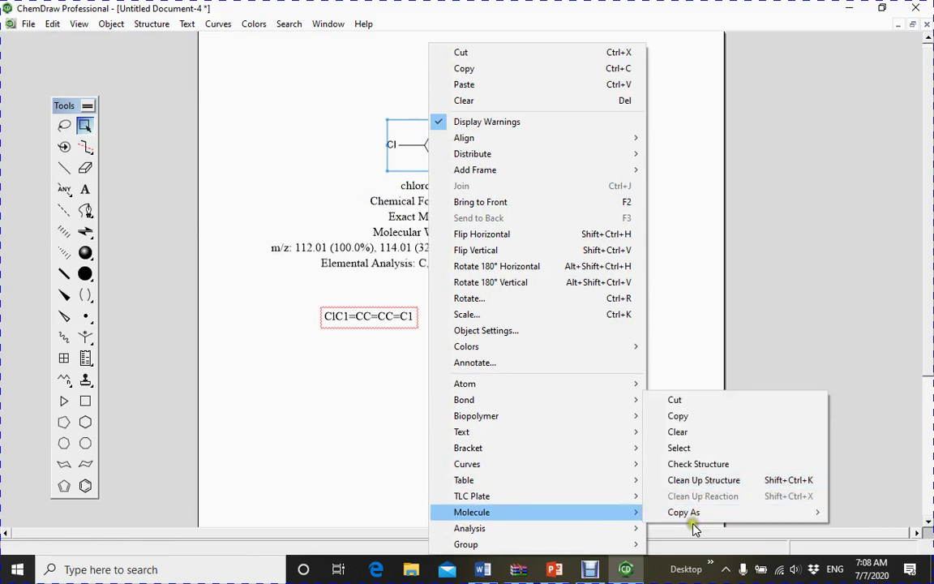
pyautogui.moveTo(685, 517)
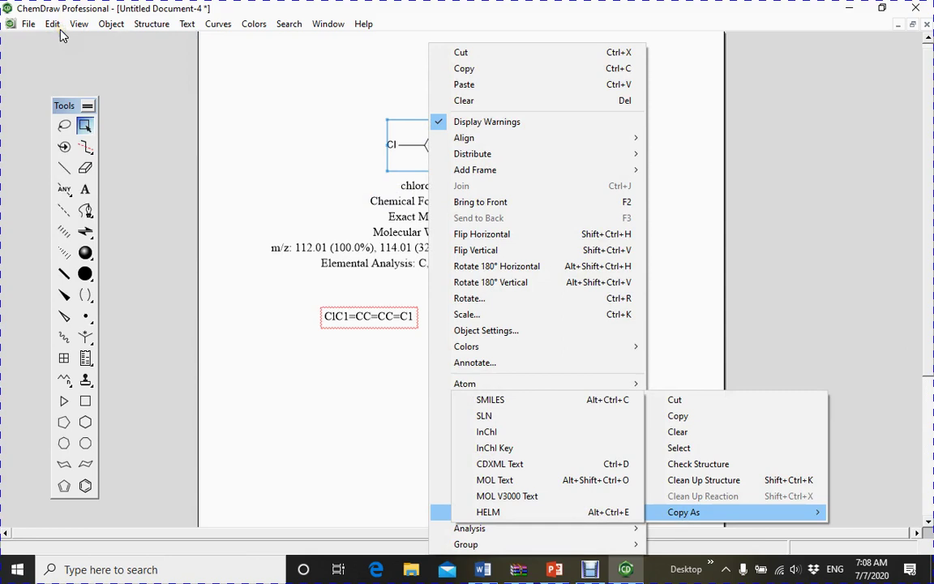
pyautogui.click(290, 337)
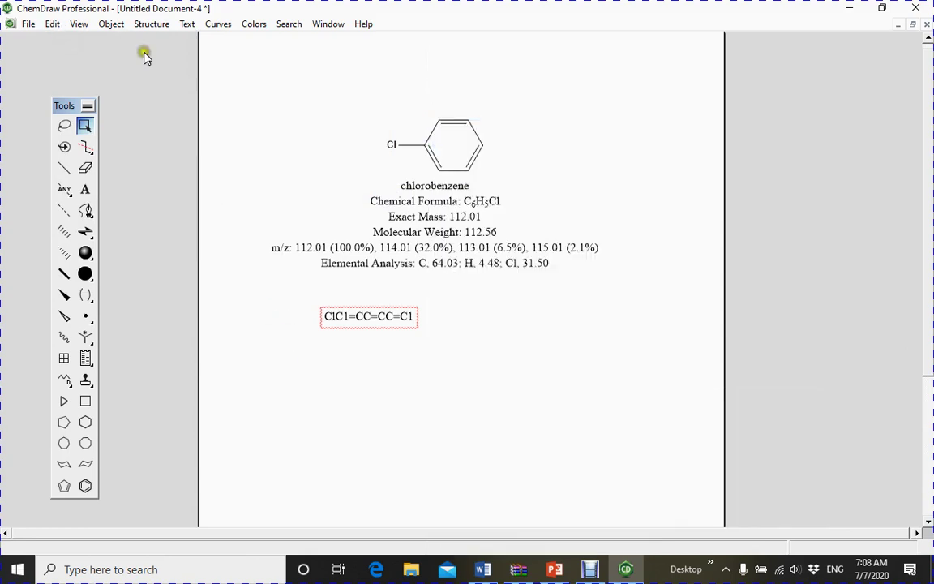
# Paste the copied SMILES string again and place it just below and to the right of the first SMILES string
pyautogui.click(53, 23)
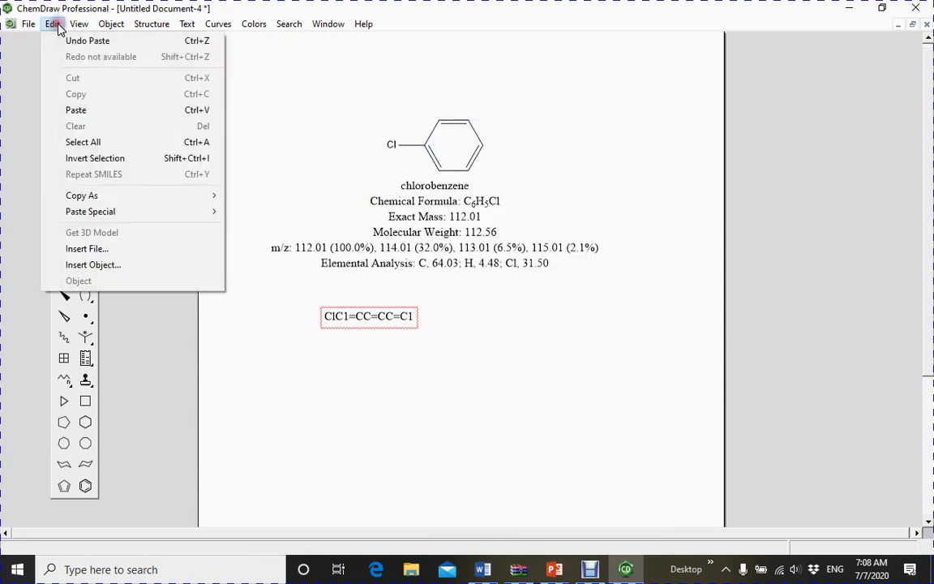
pyautogui.click(81, 110)
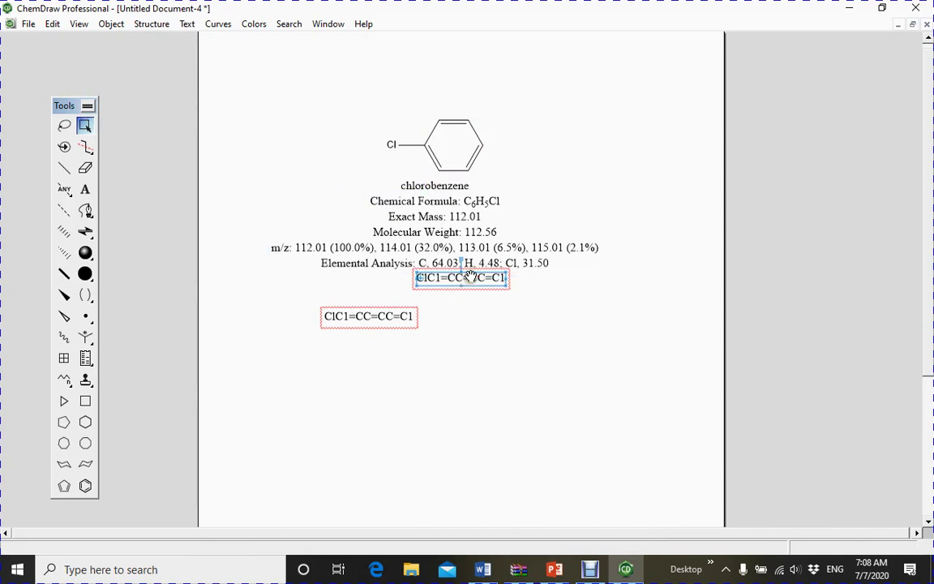
pyautogui.moveTo(469, 280); pyautogui.dragTo(502, 347)
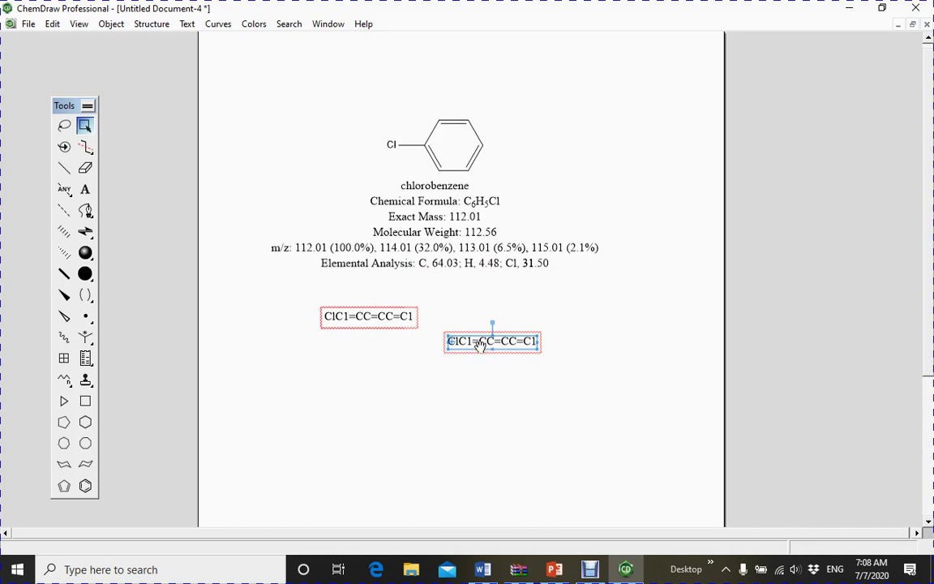
pyautogui.rightClick(484, 344)
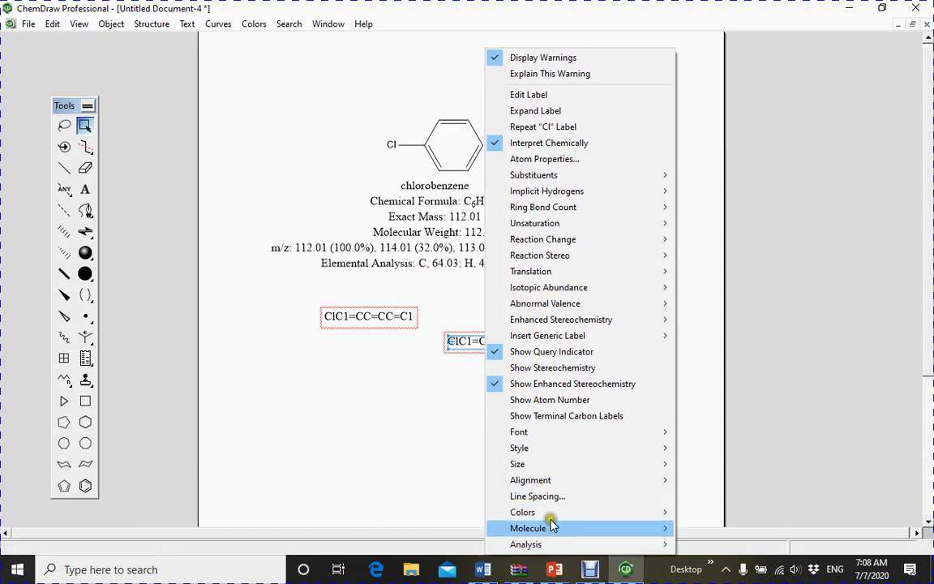
pyautogui.moveTo(555, 528)
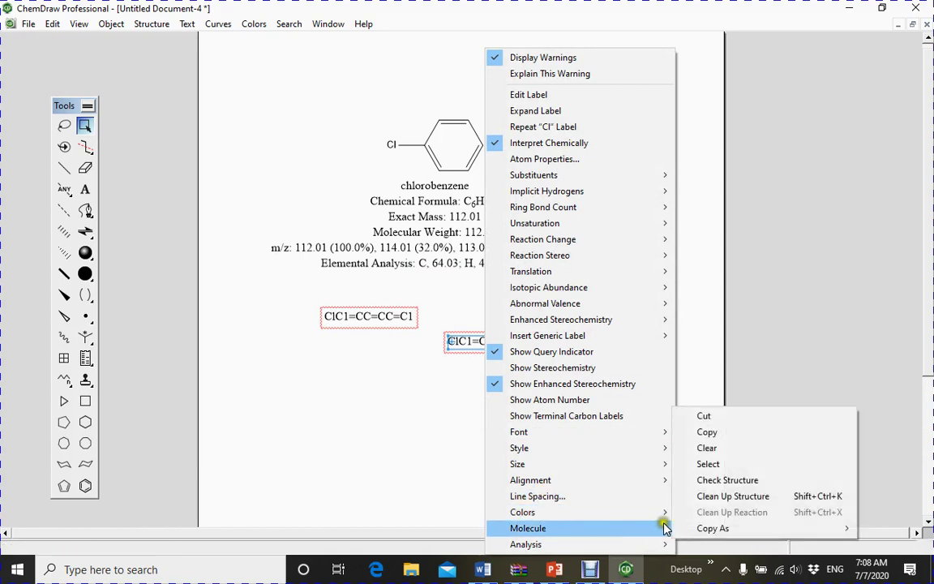
pyautogui.moveTo(694, 536)
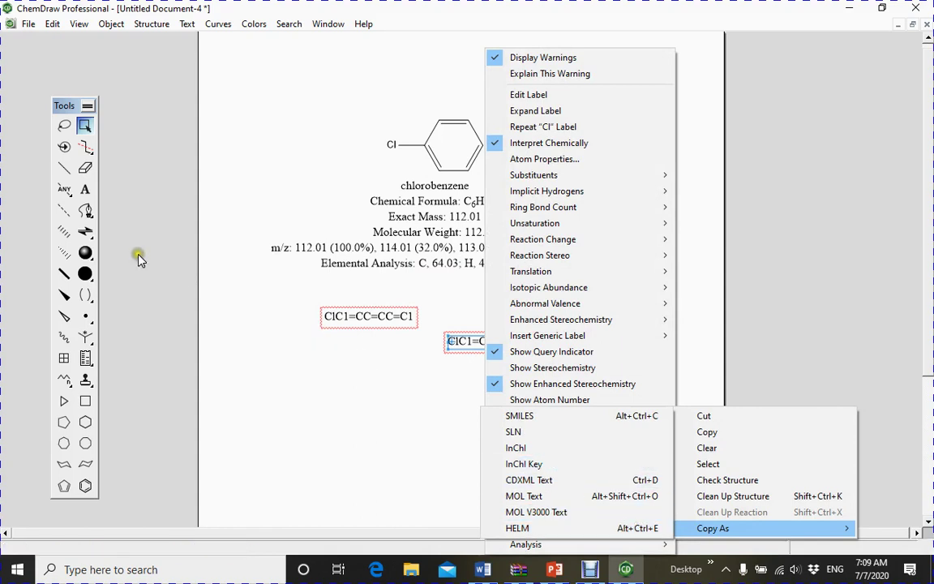
# Copy the first ClC1=CC=CC=C1 label as SMILES and paste the result directly beneath the Elemental Analysis line
pyautogui.click(375, 318)
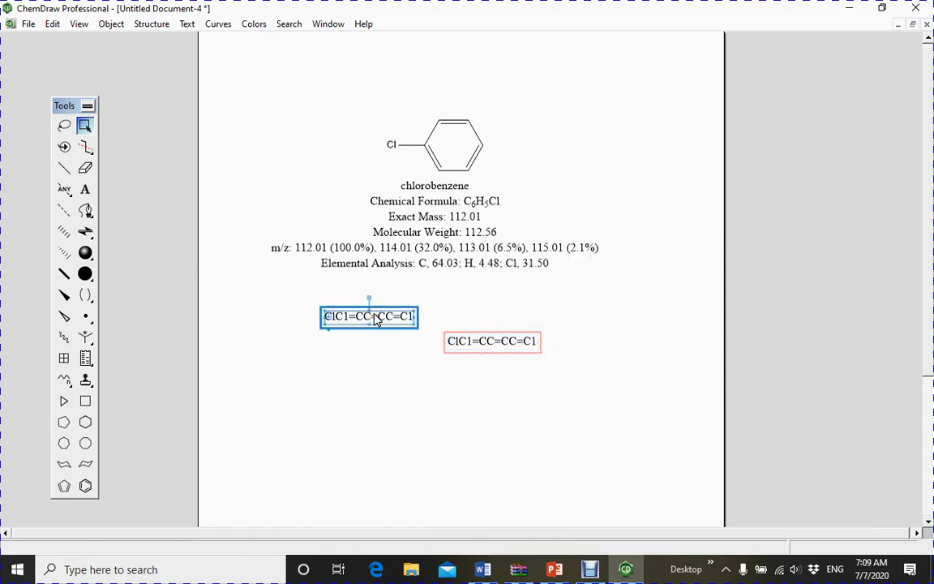
pyautogui.click(51, 25)
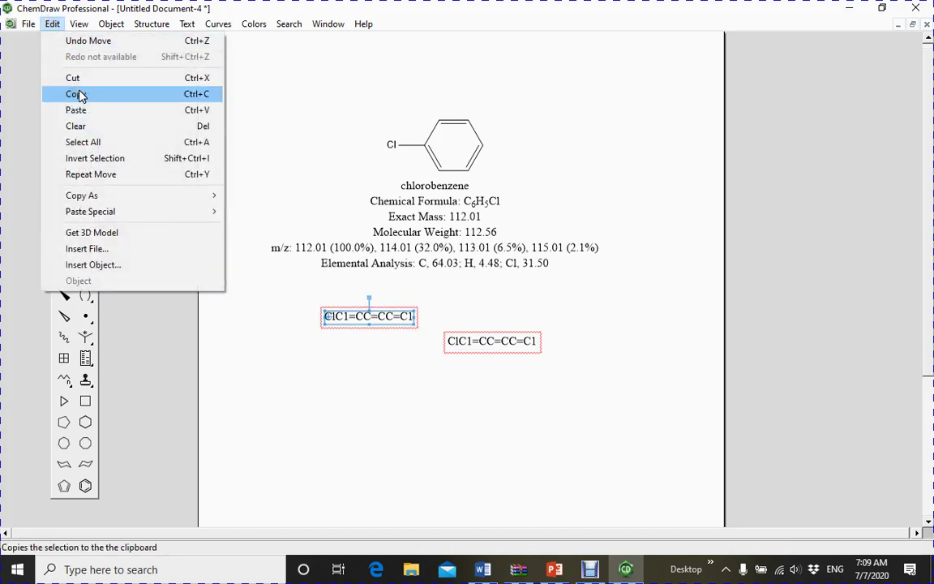
pyautogui.moveTo(129, 196)
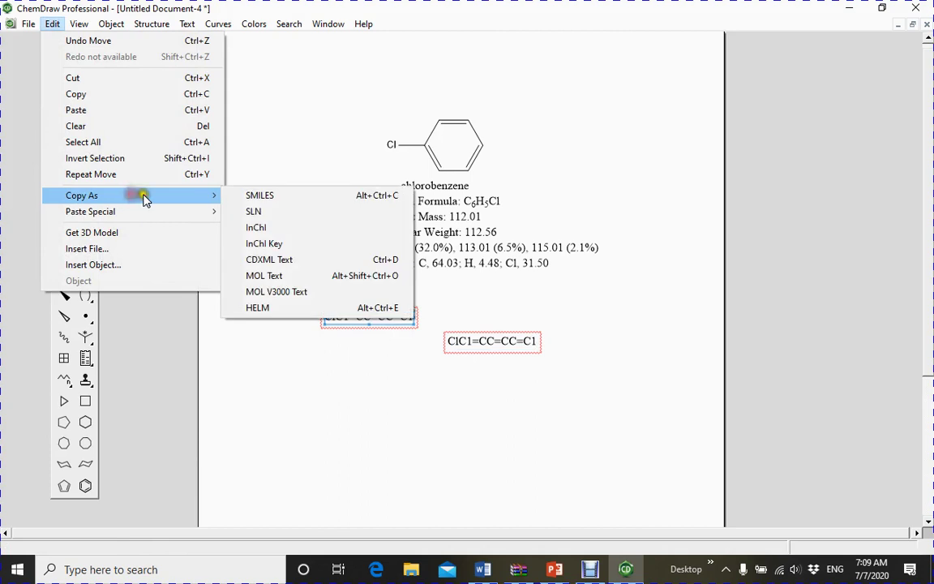
pyautogui.click(248, 198)
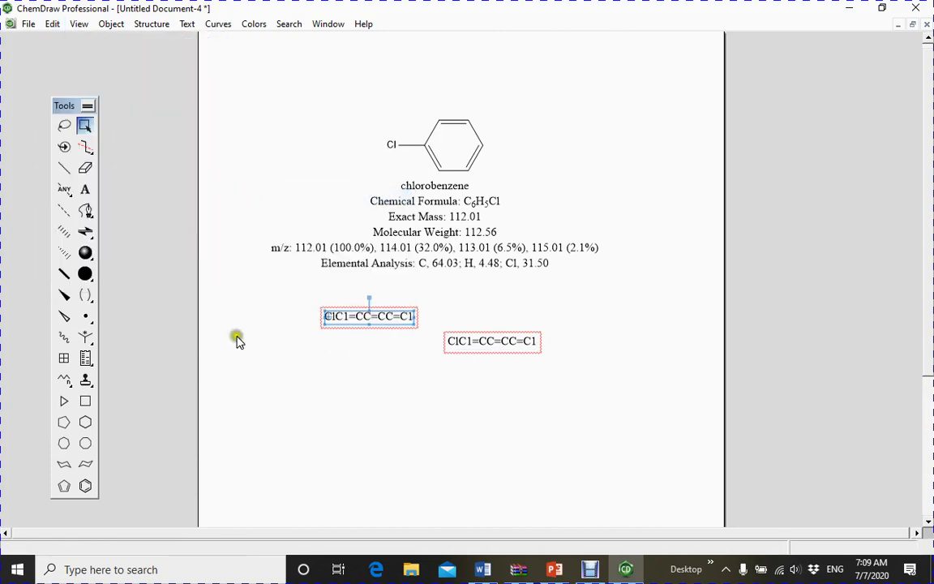
pyautogui.click(51, 24)
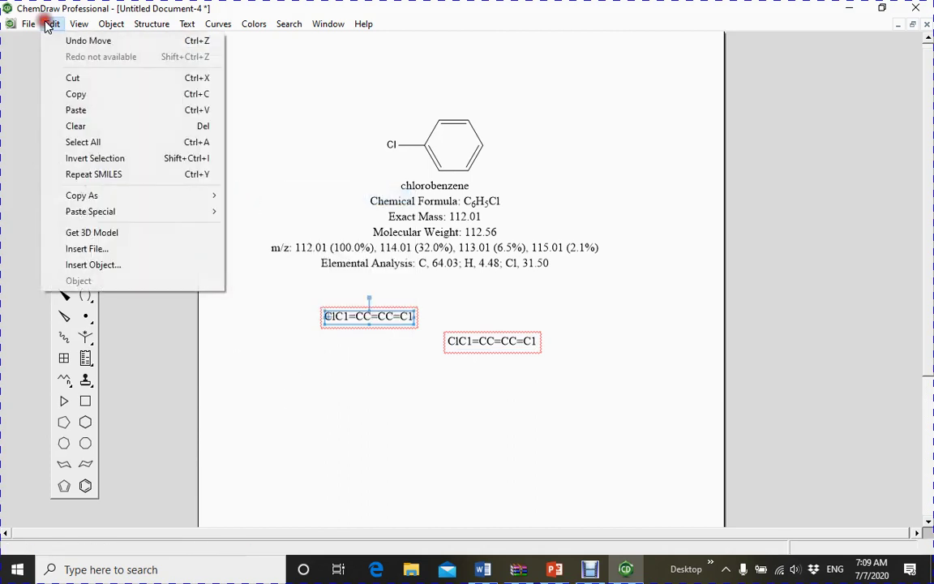
pyautogui.click(76, 110)
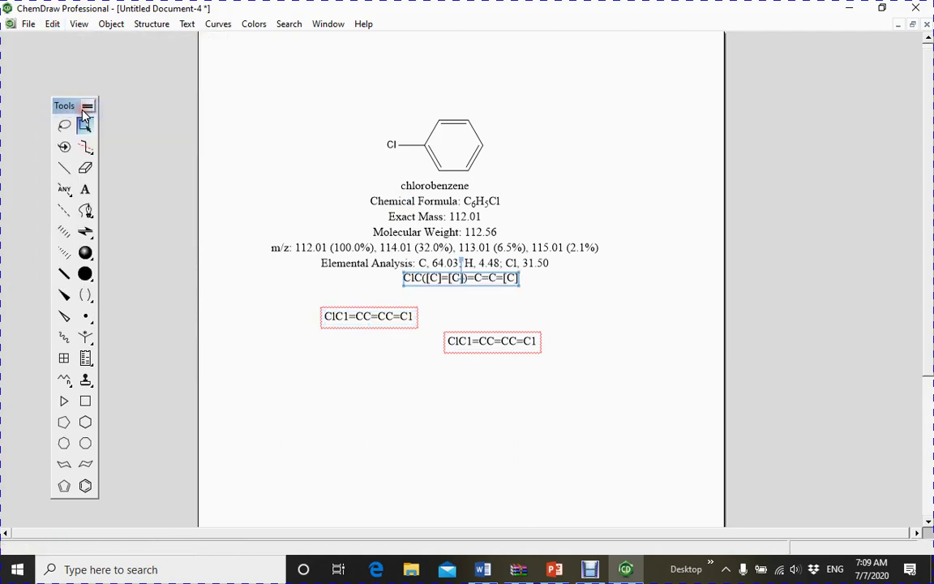
# Paste the clipboard string as a structure interpreted from SMILES and move it to the blank area below the two ClC1=CC=CC=C1 labels
pyautogui.rightClick(341, 317)
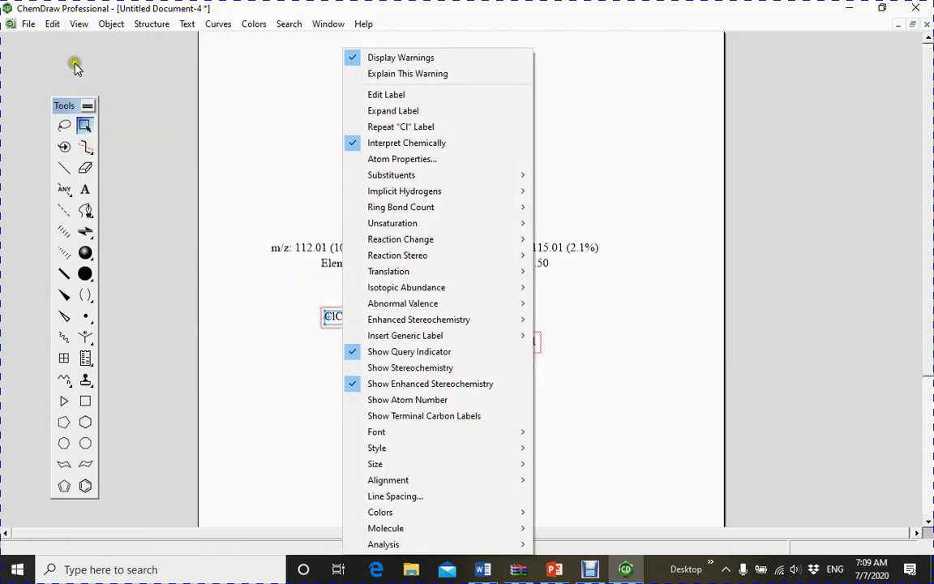
pyautogui.click(51, 24)
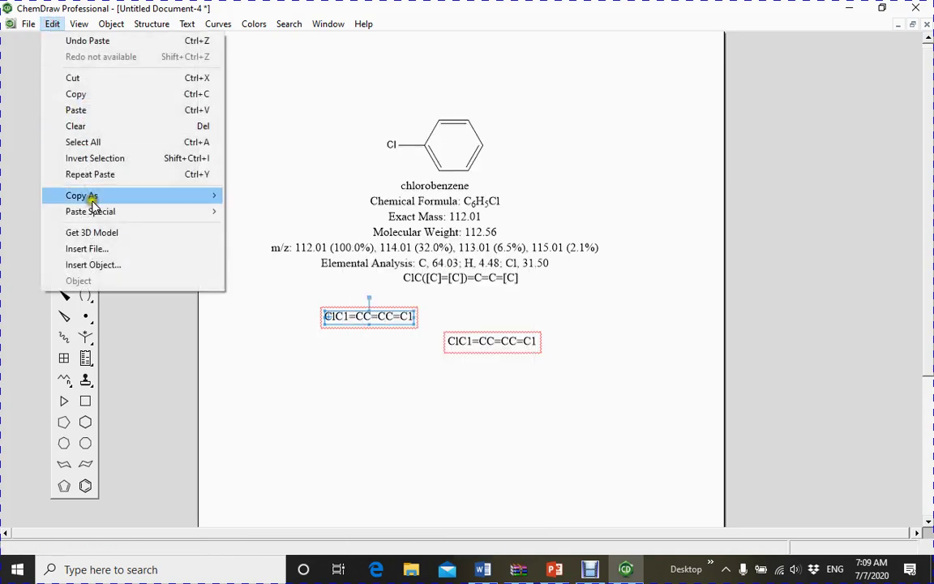
pyautogui.moveTo(98, 219)
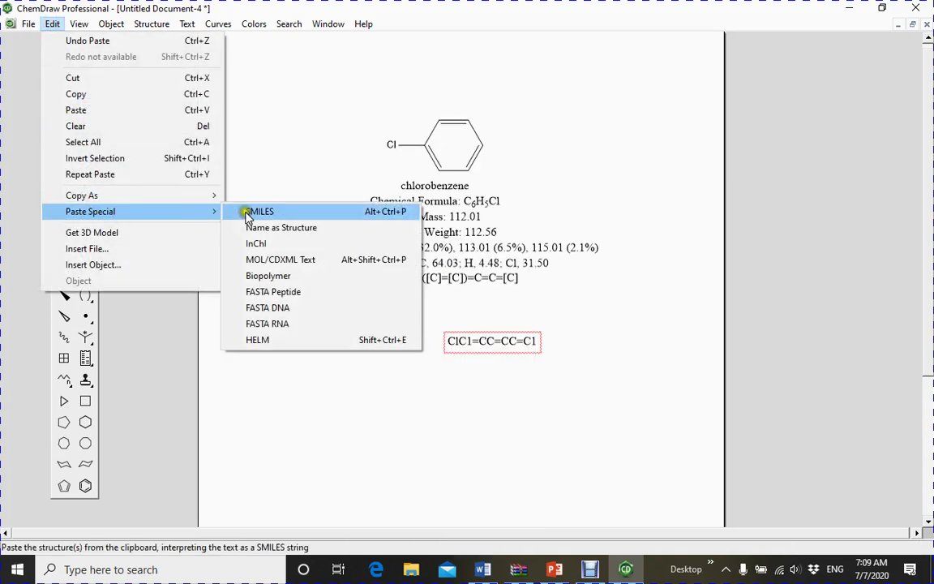
pyautogui.click(250, 212)
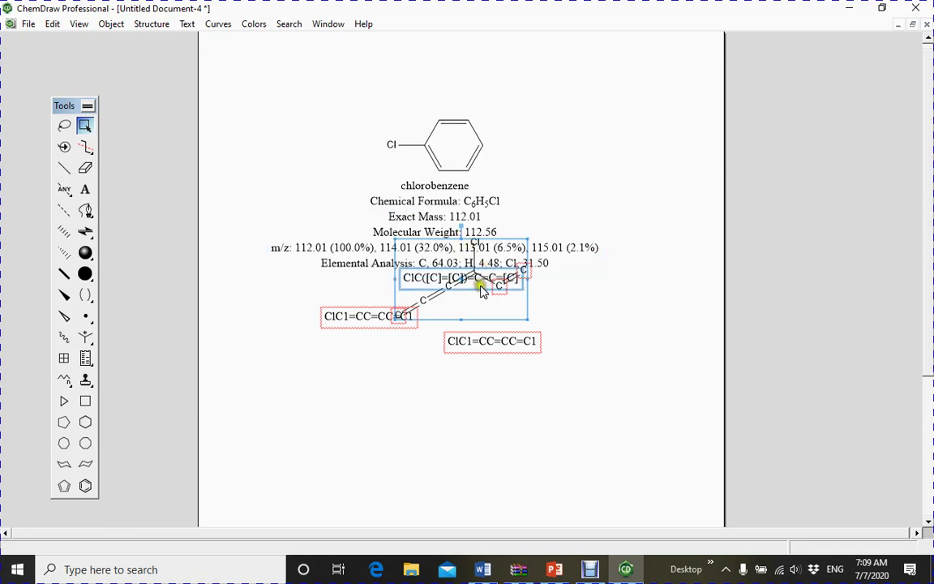
pyautogui.moveTo(471, 322); pyautogui.dragTo(450, 381)
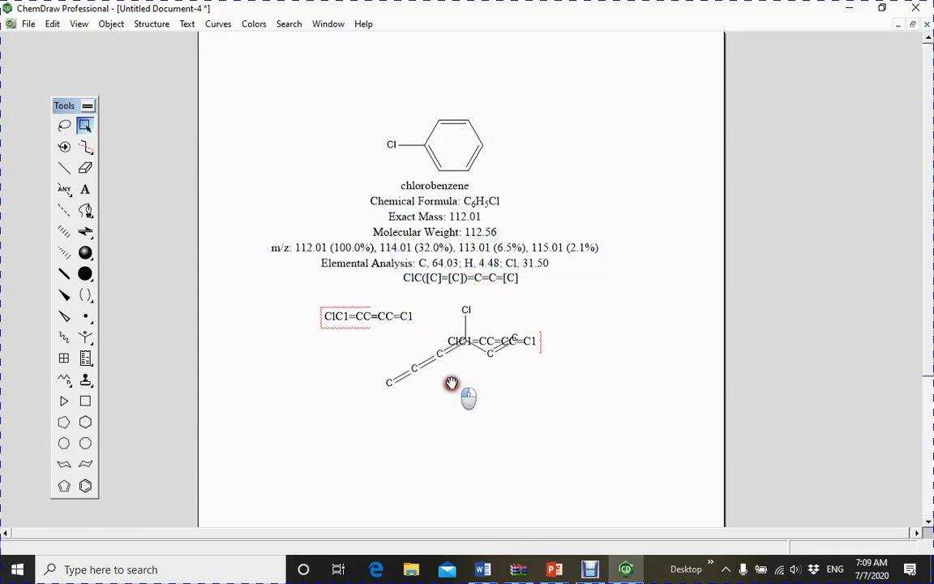
pyautogui.click(439, 446)
pyautogui.click(438, 445)
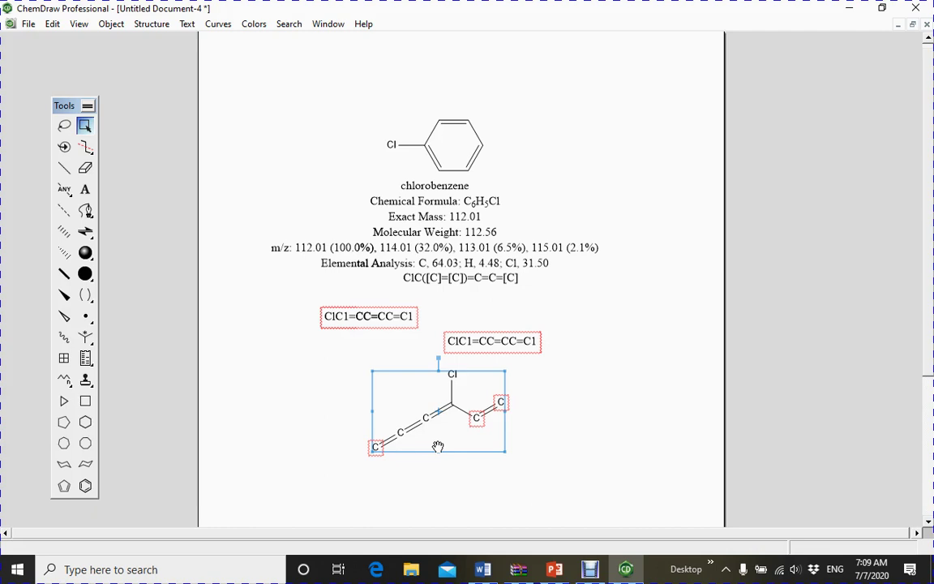
pyautogui.click(384, 323)
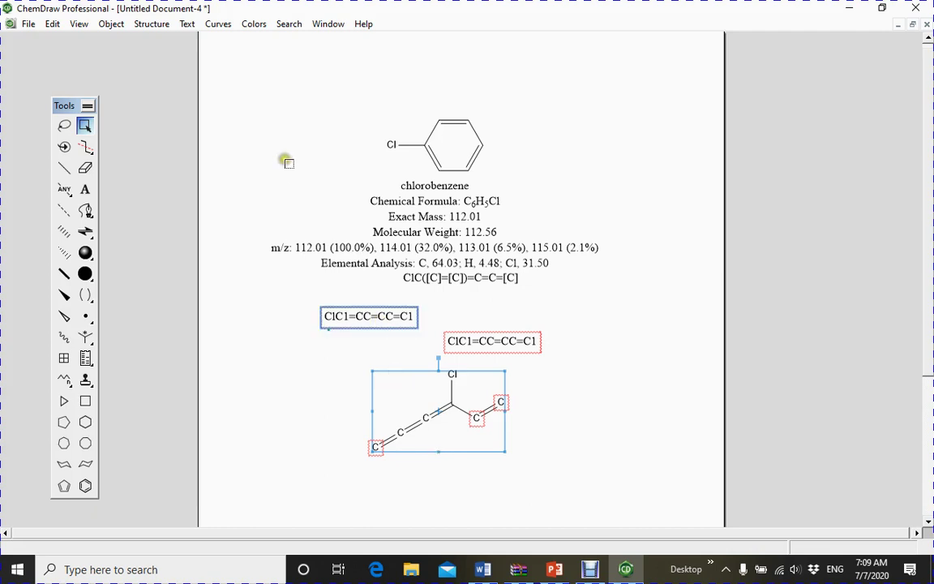
pyautogui.click(147, 210)
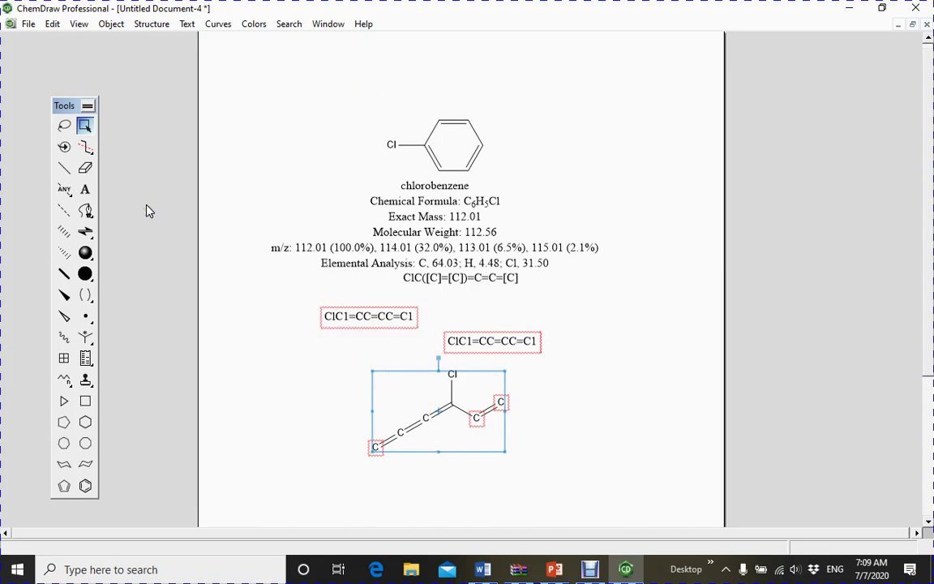